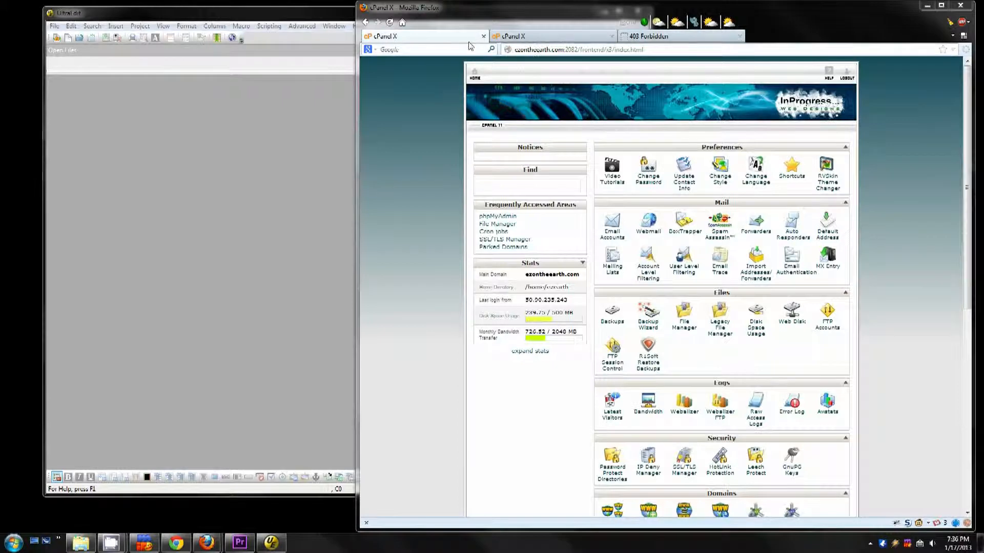
- Open the File Manager of the ezontheearth.com account and go into the cor folder inside public_html
click(430, 37)
click(518, 36)
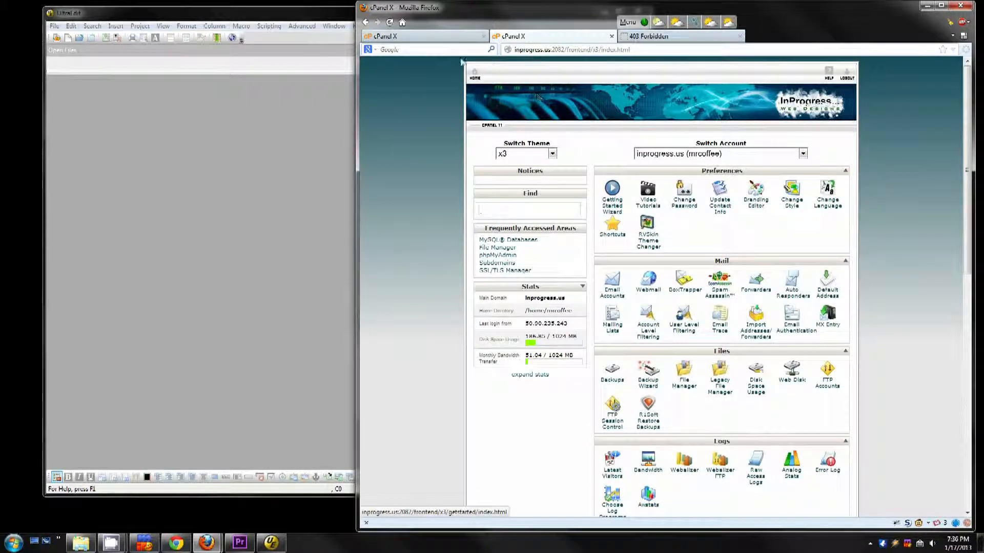
click(422, 37)
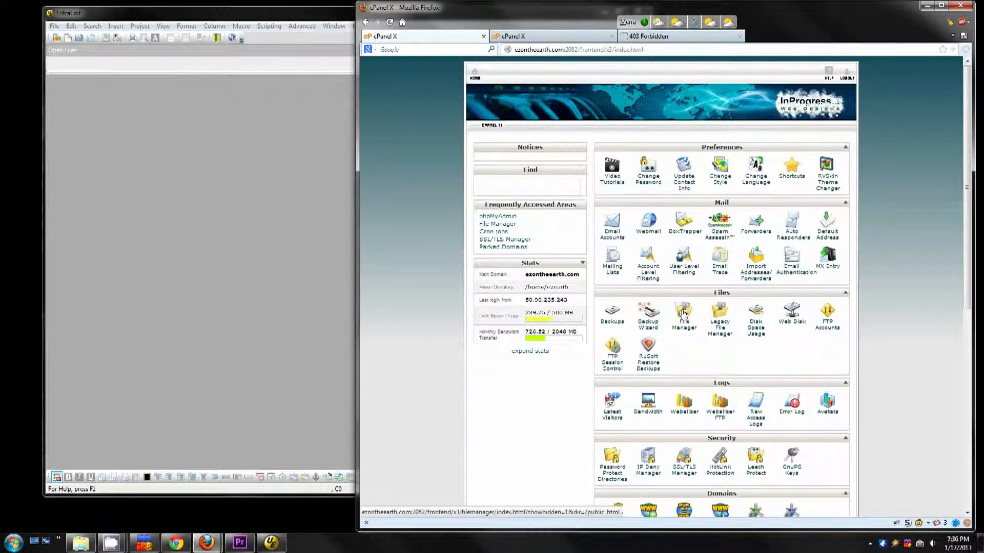
click(666, 292)
click(660, 354)
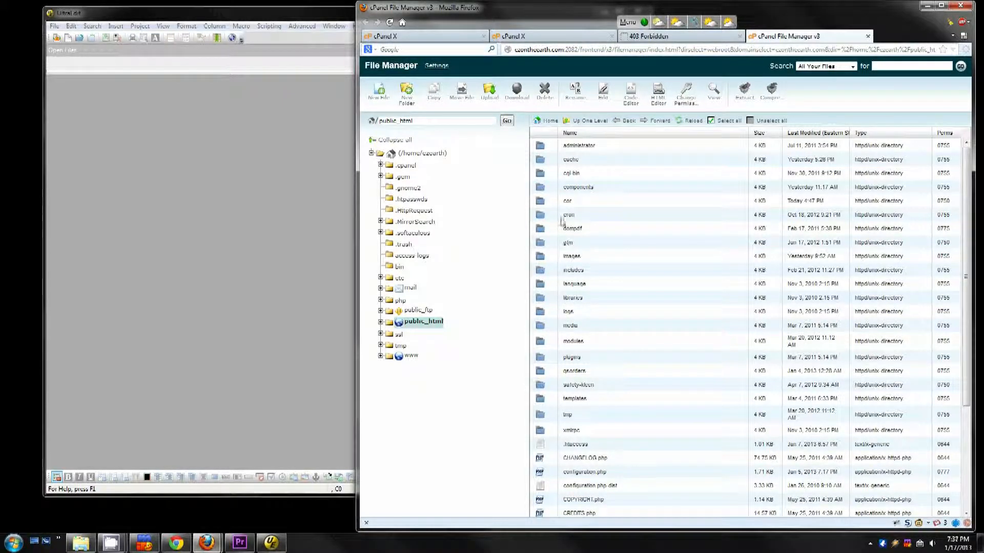
double_click(542, 205)
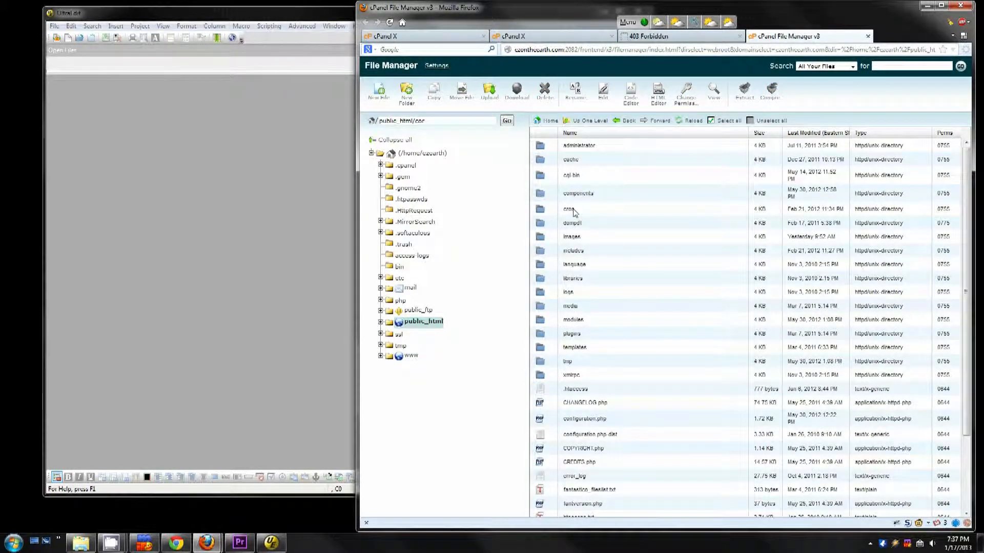
- Compress all files and folders in public_html/cor into a Zip archive named cor.zip
click(588, 251)
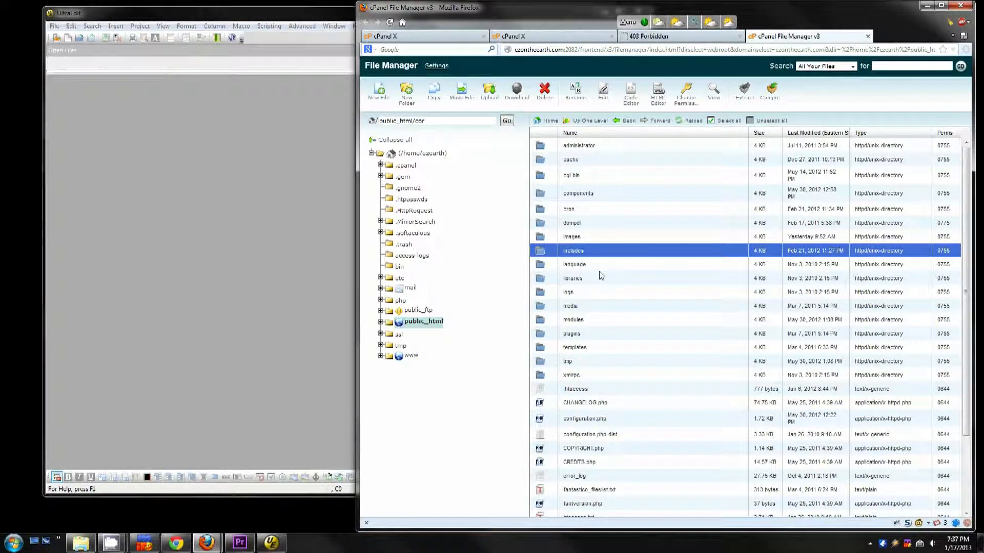
click(618, 223)
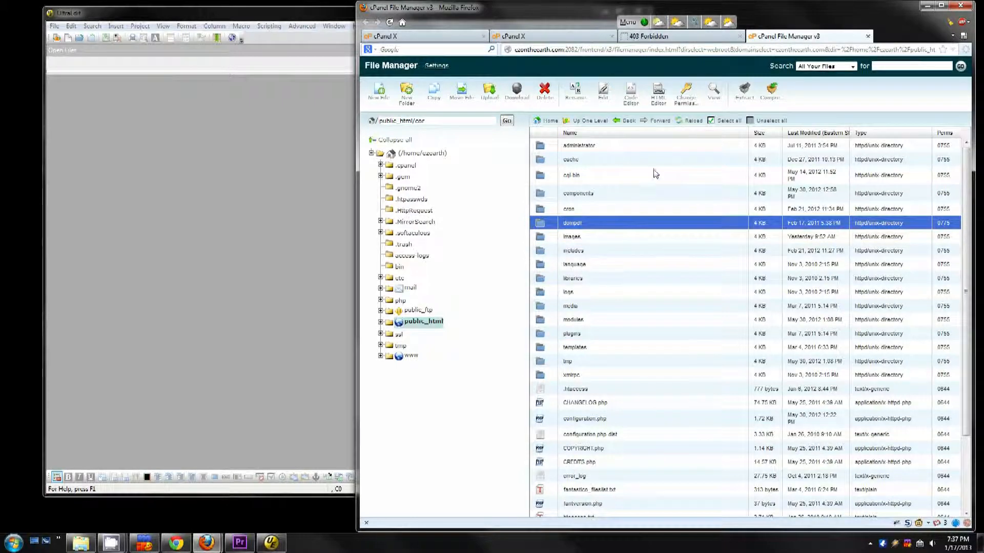
click(730, 121)
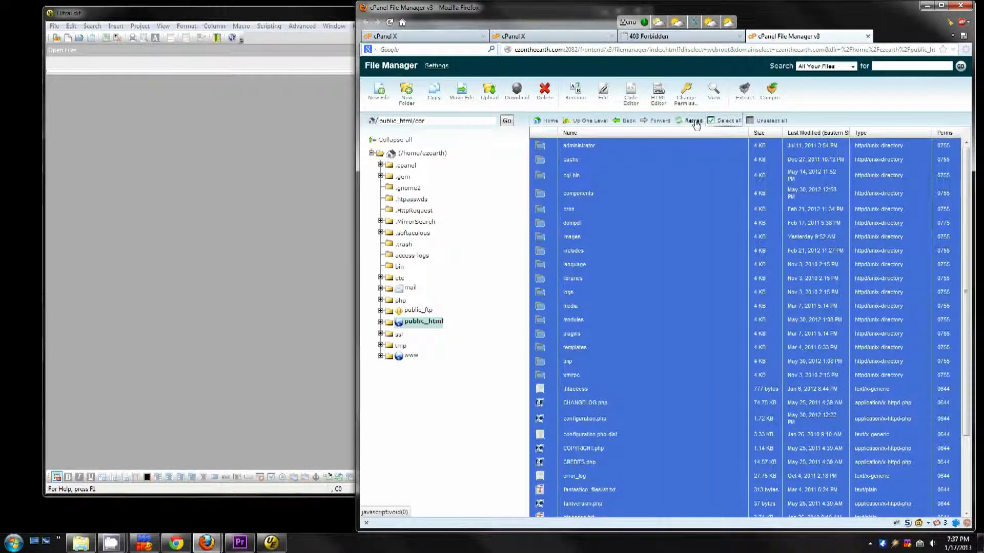
click(772, 92)
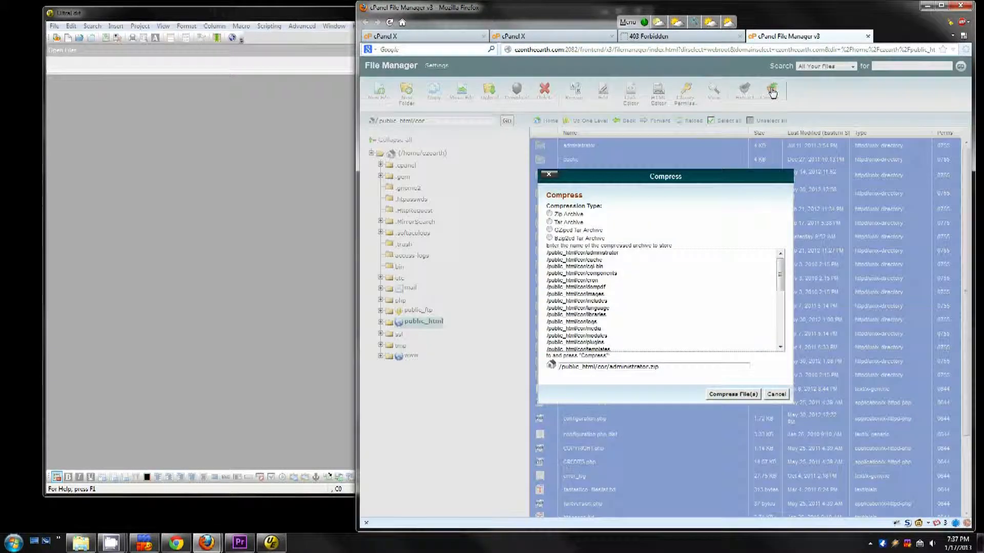
click(781, 395)
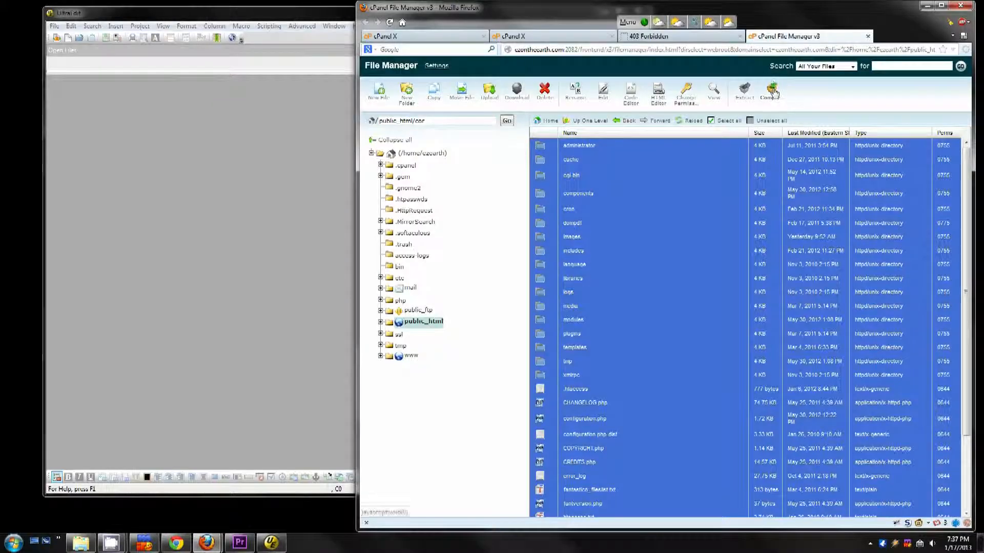
click(760, 95)
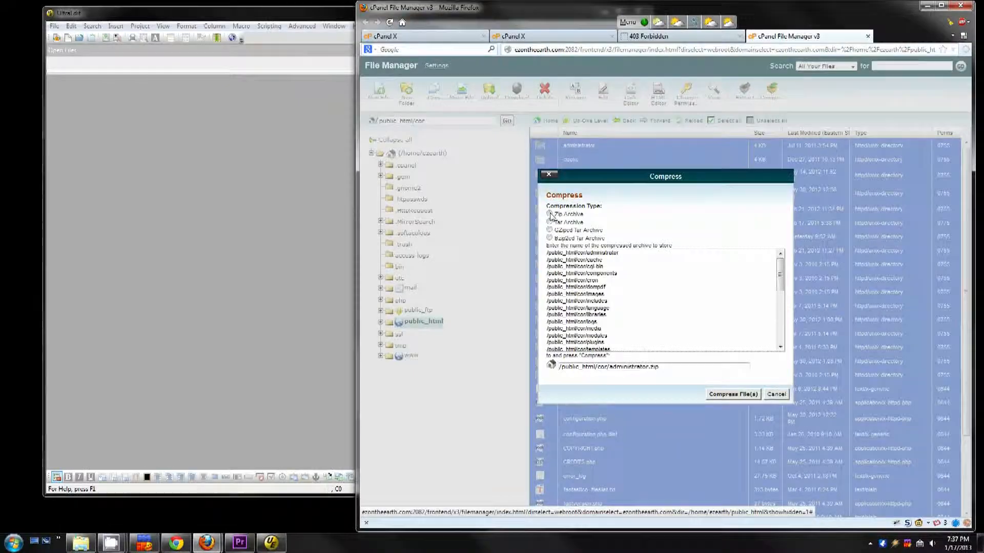
click(548, 214)
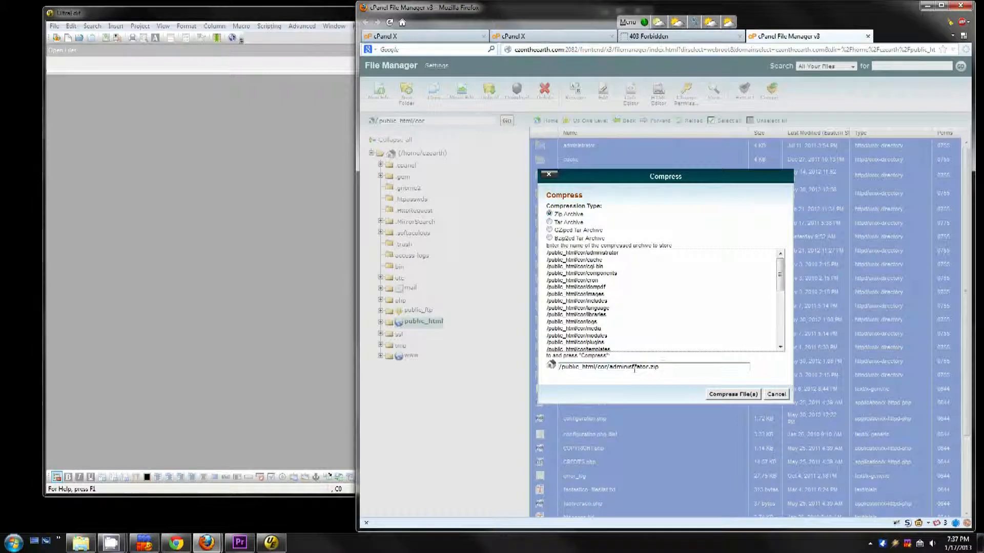
double_click(634, 367)
text(cor)
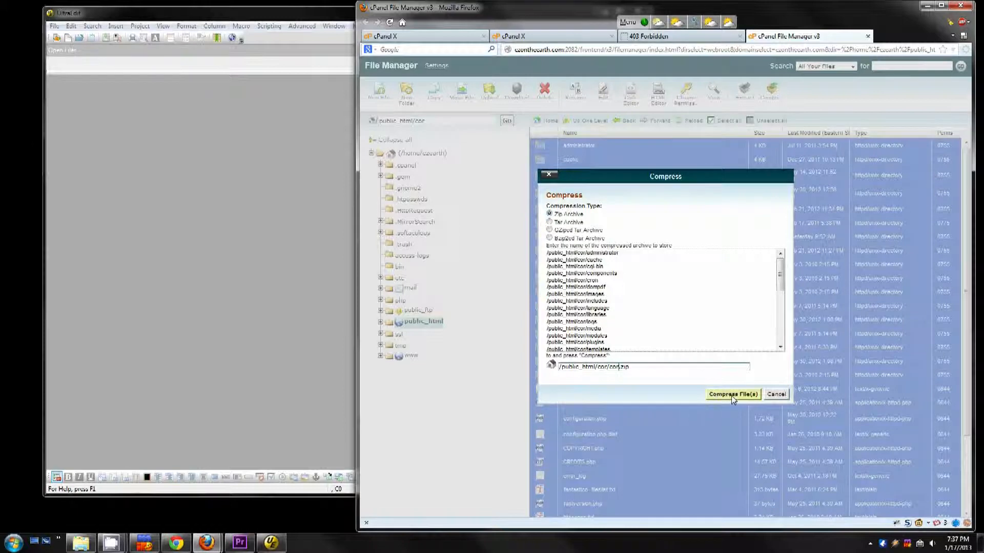
click(732, 395)
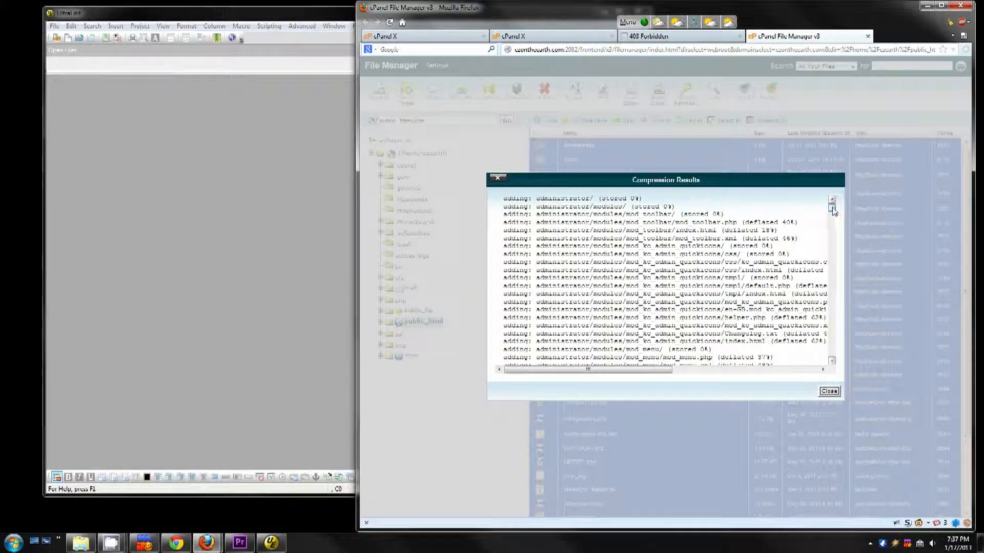
- Review the compression results through to the final entries and close the report
drag(832, 209, 833, 356)
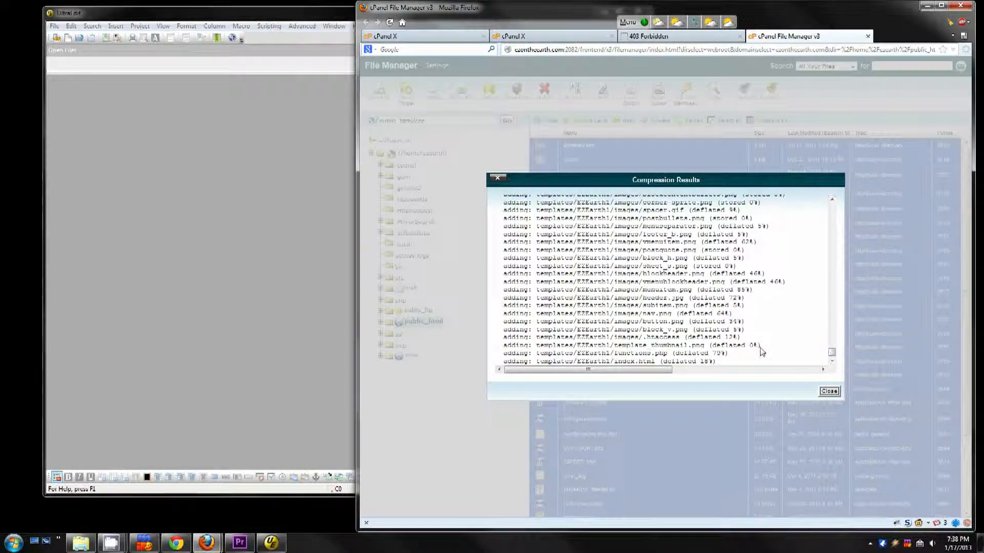
drag(543, 353, 627, 353)
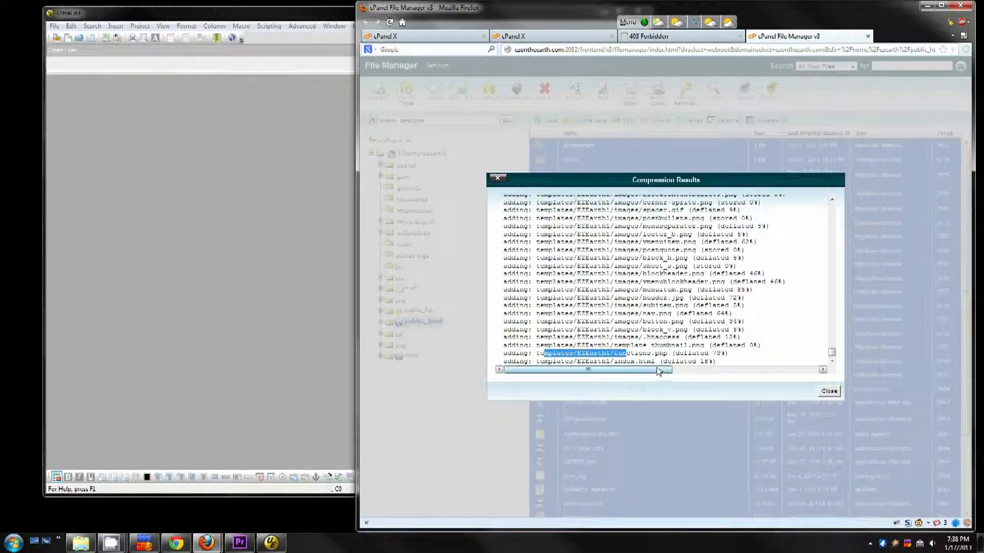
click(719, 362)
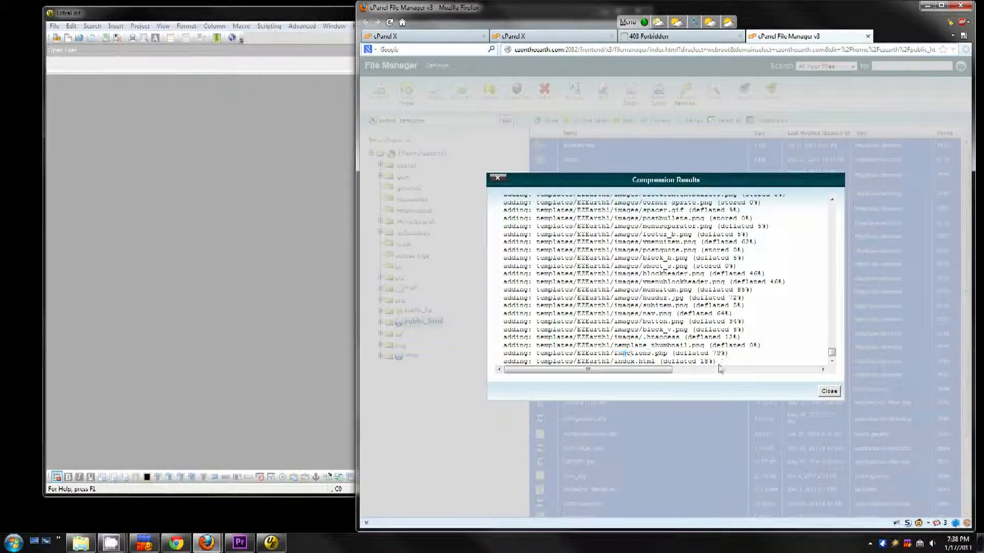
click(829, 392)
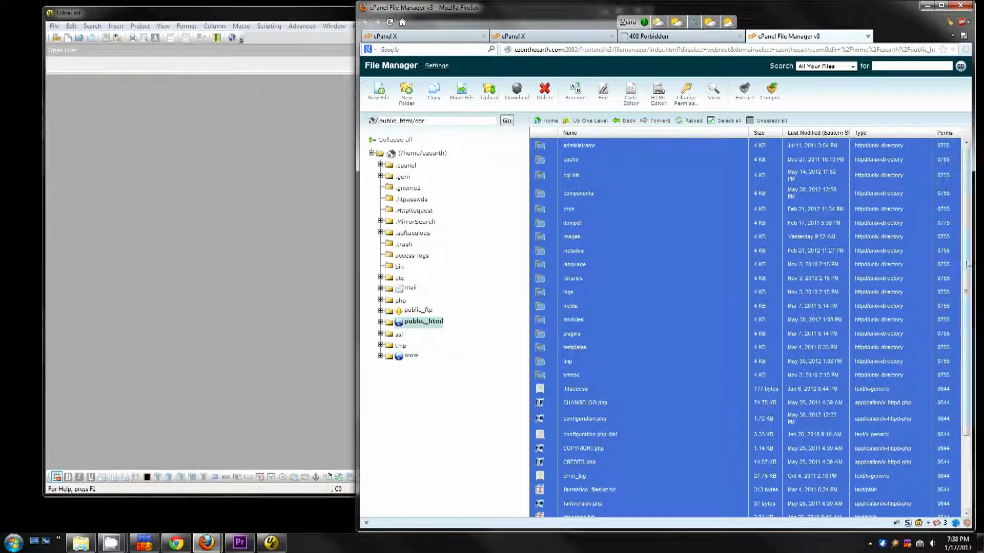
- Refresh the file listing of the public_html/cor folder to include the new archive
drag(967, 264, 940, 340)
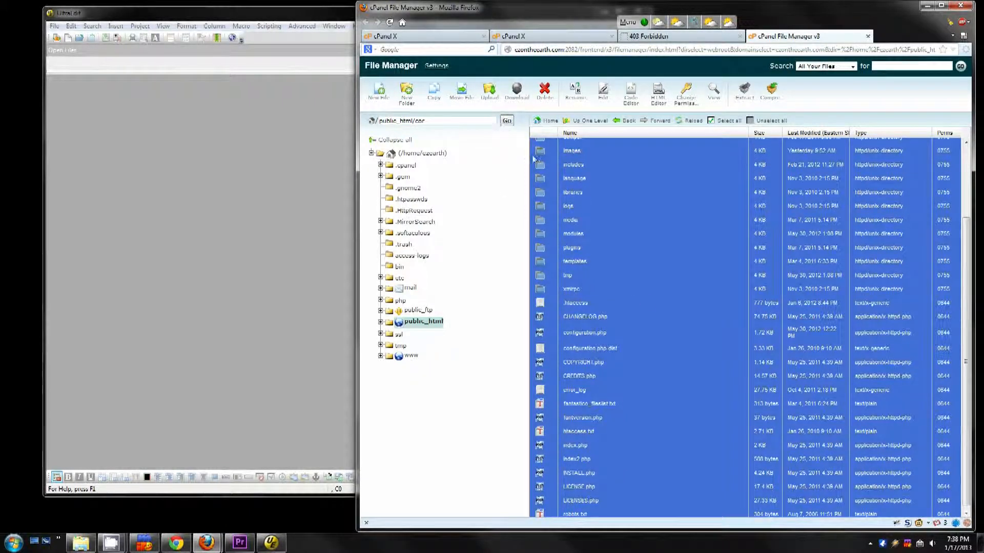
click(602, 261)
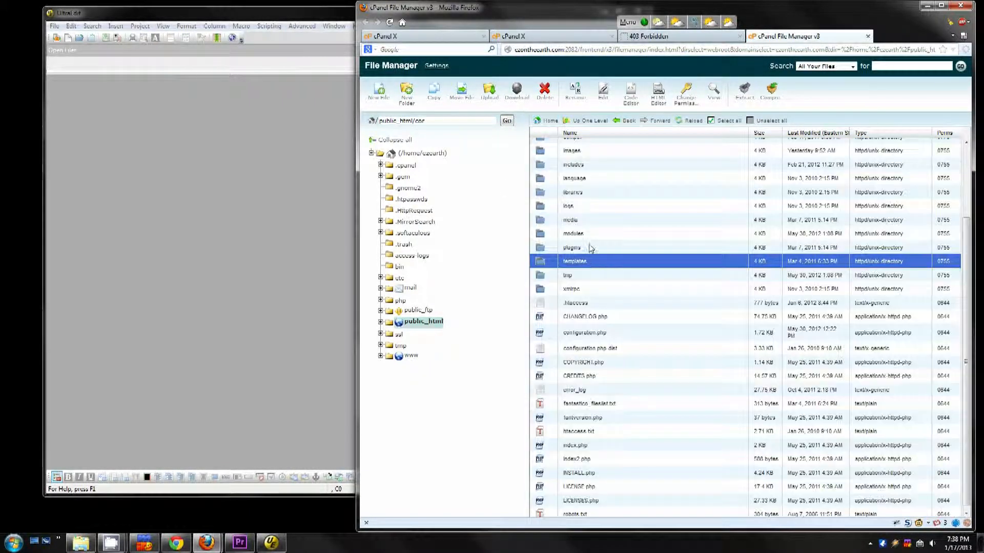
click(582, 235)
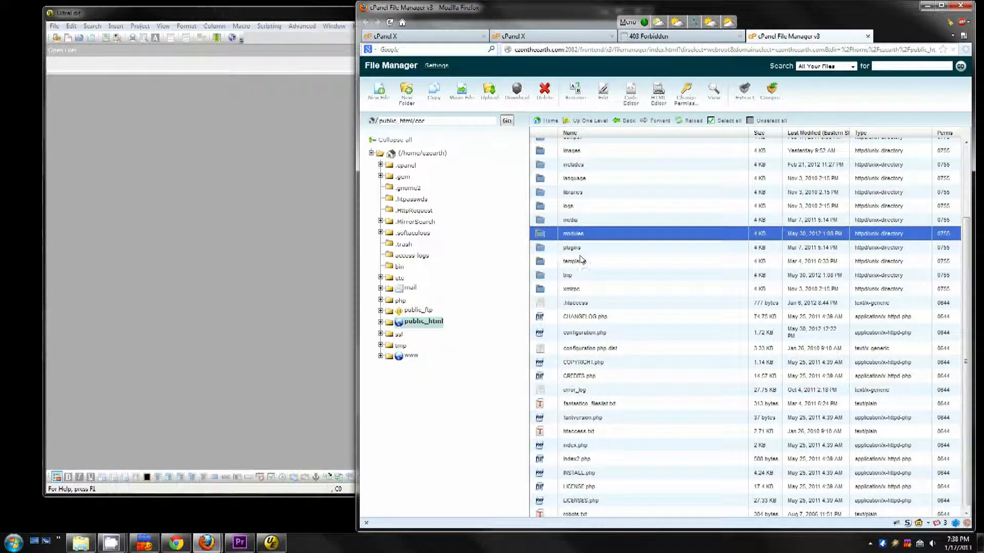
click(584, 261)
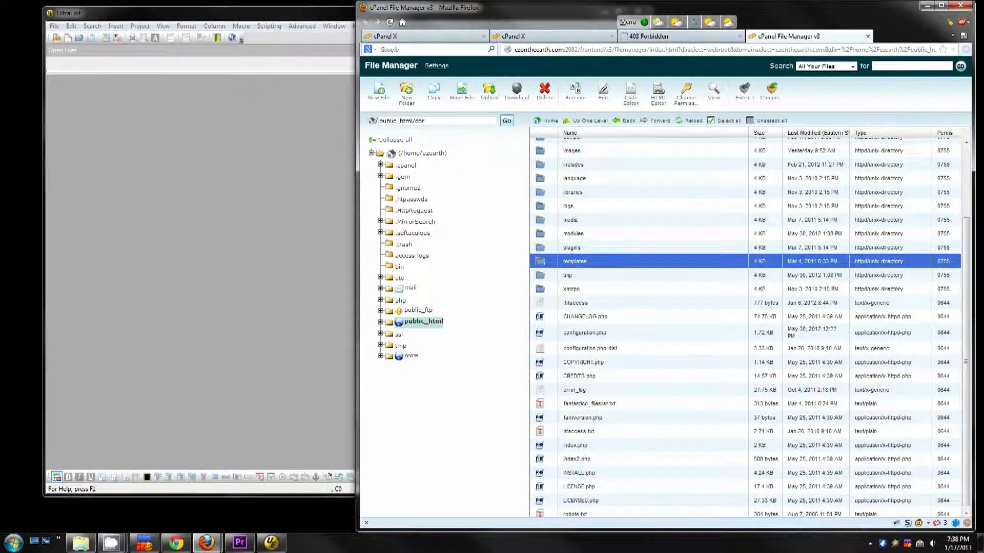
click(506, 119)
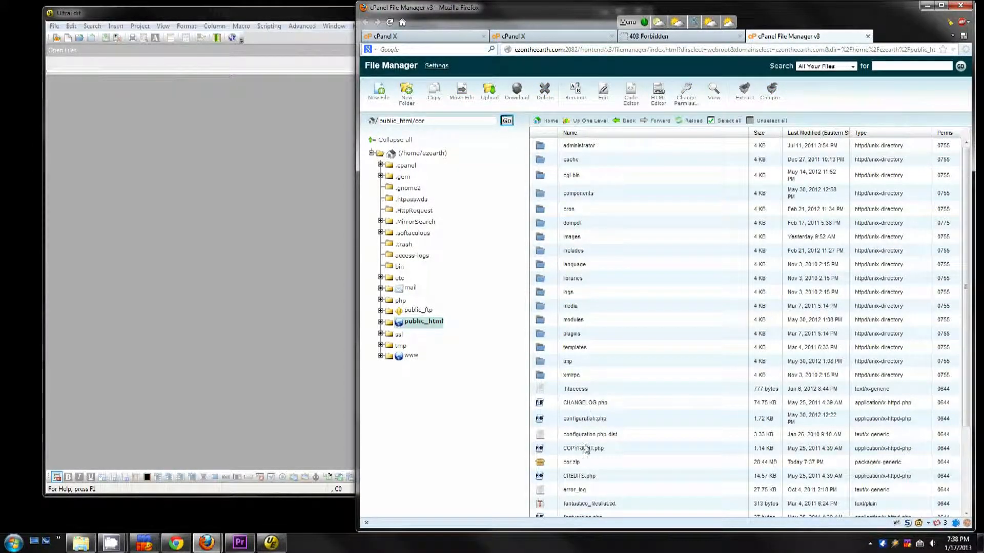
click(588, 465)
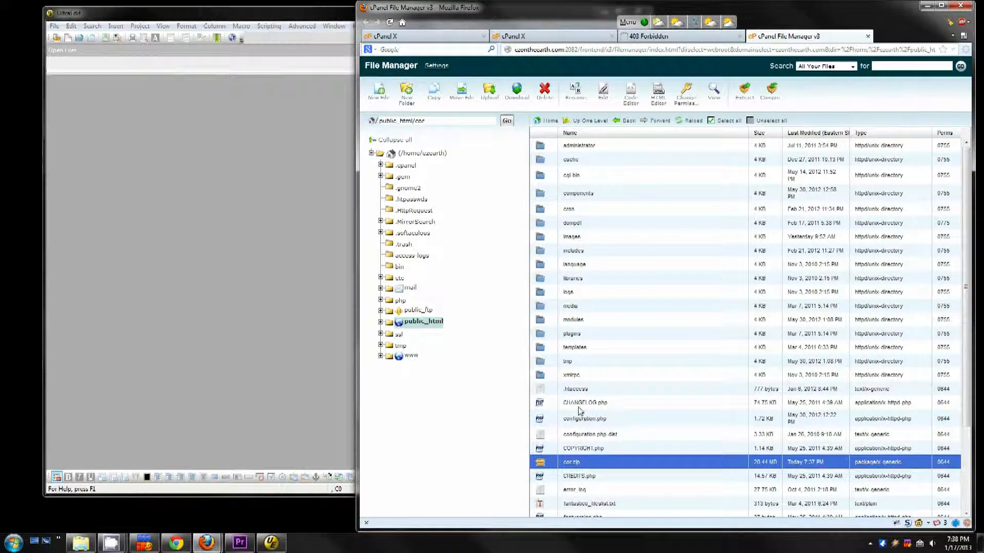
click(517, 91)
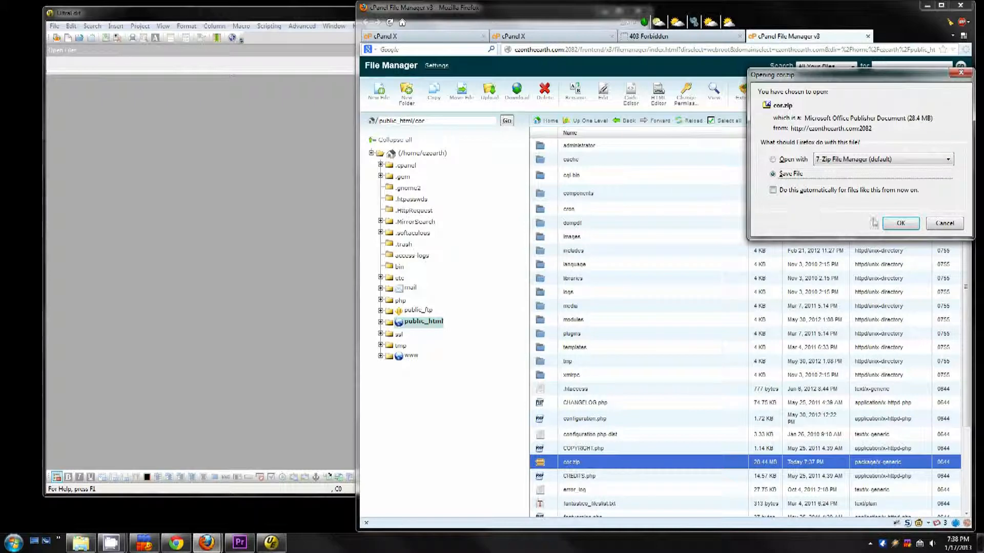
click(939, 224)
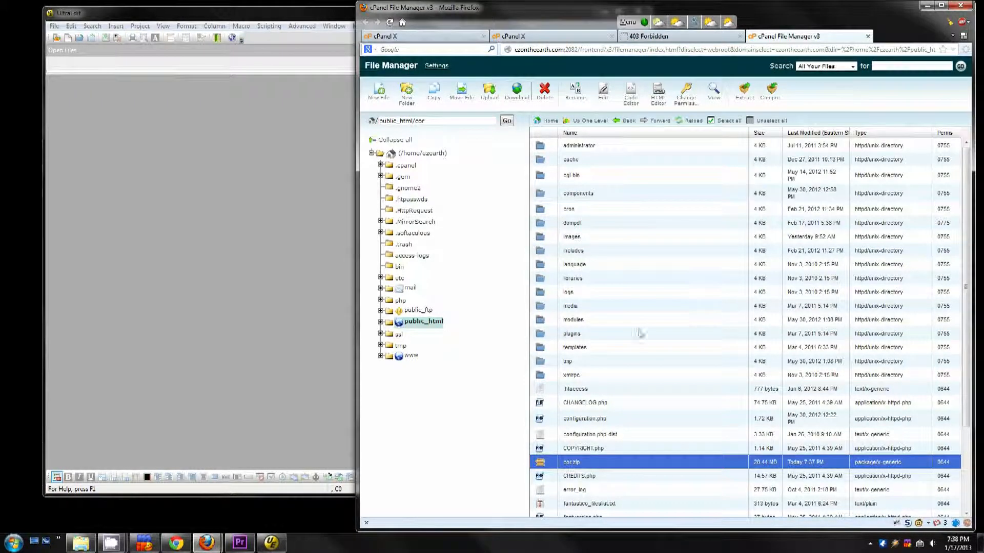
- Delete the cor.zip archive from the public_html/cor folder
click(559, 450)
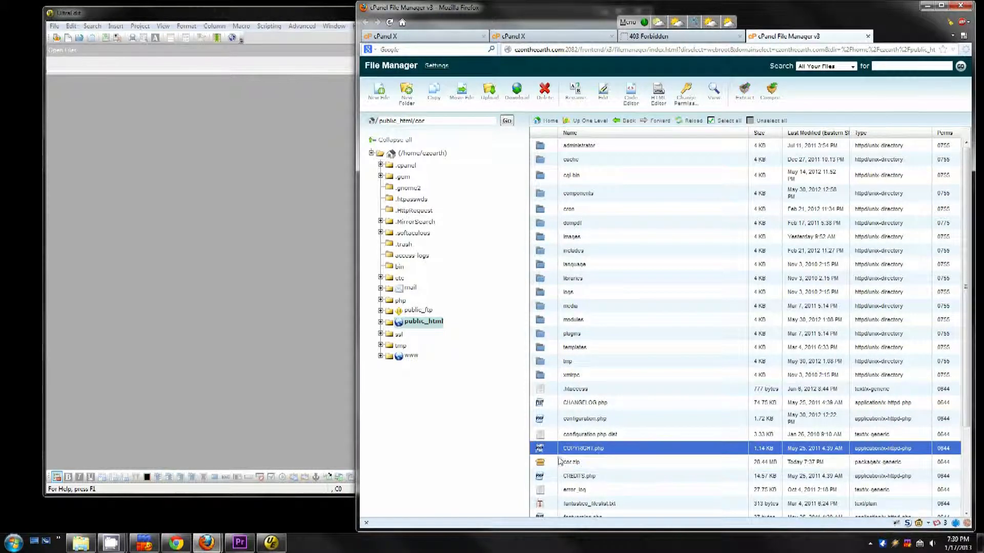
click(559, 462)
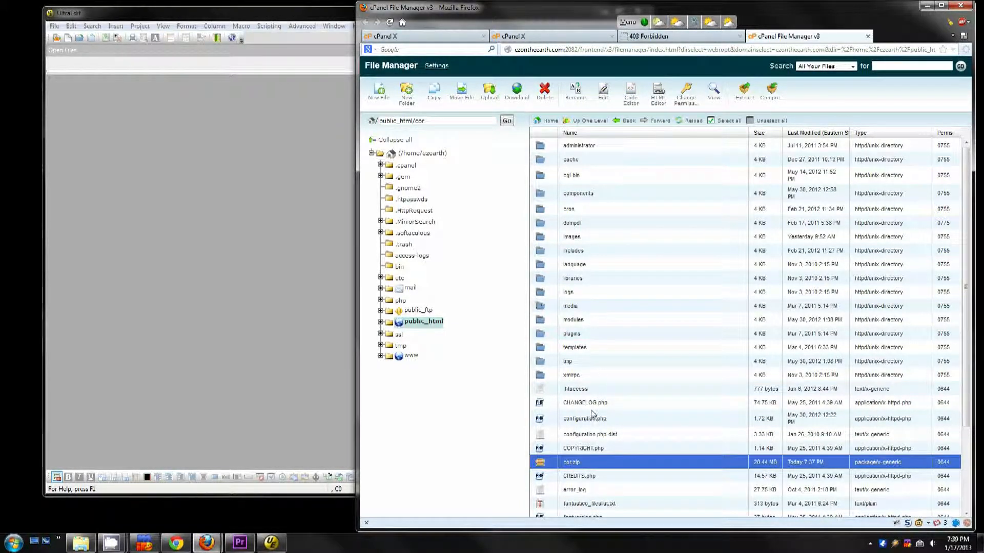
click(544, 91)
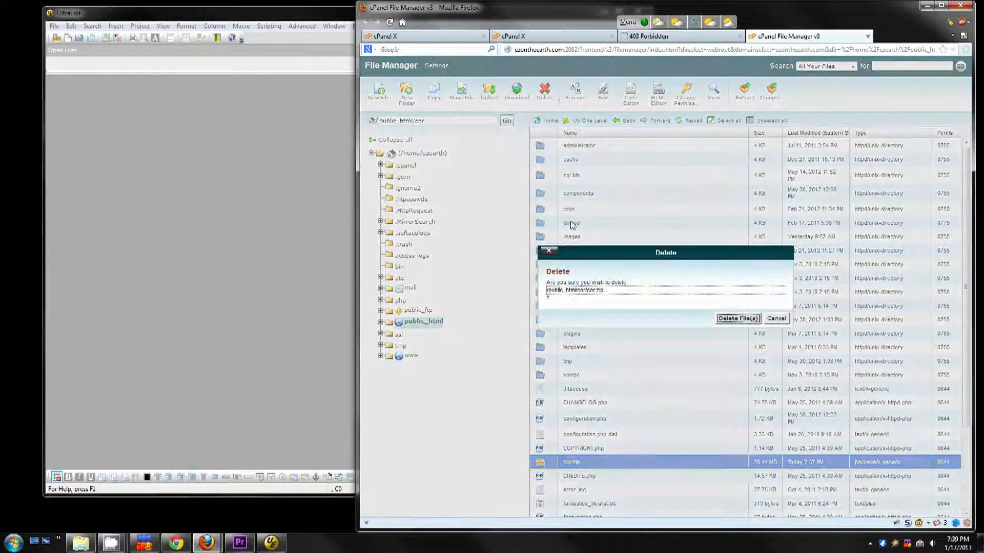
click(734, 319)
click(591, 208)
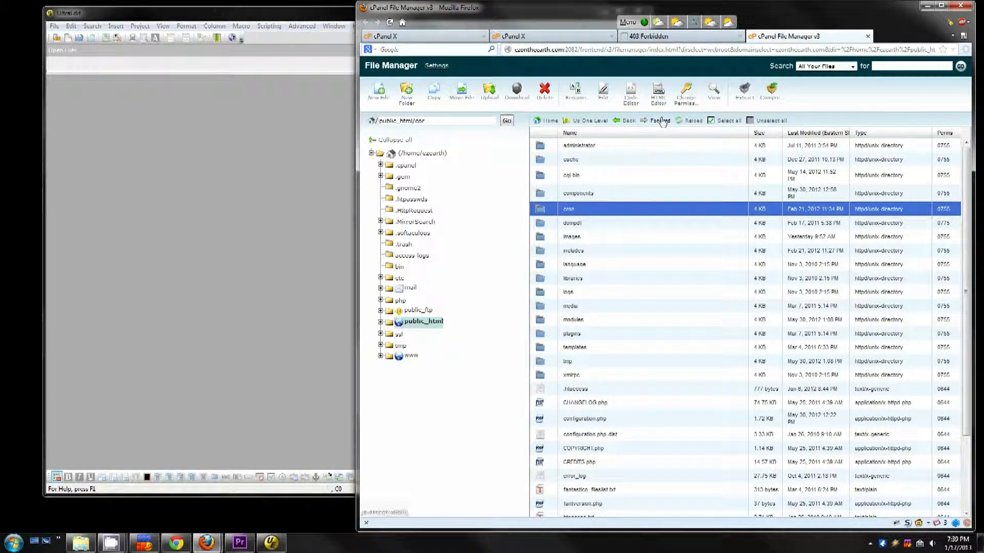
- Close the File Manager and open phpMyAdmin from the ezontheearth.com control panel
click(868, 37)
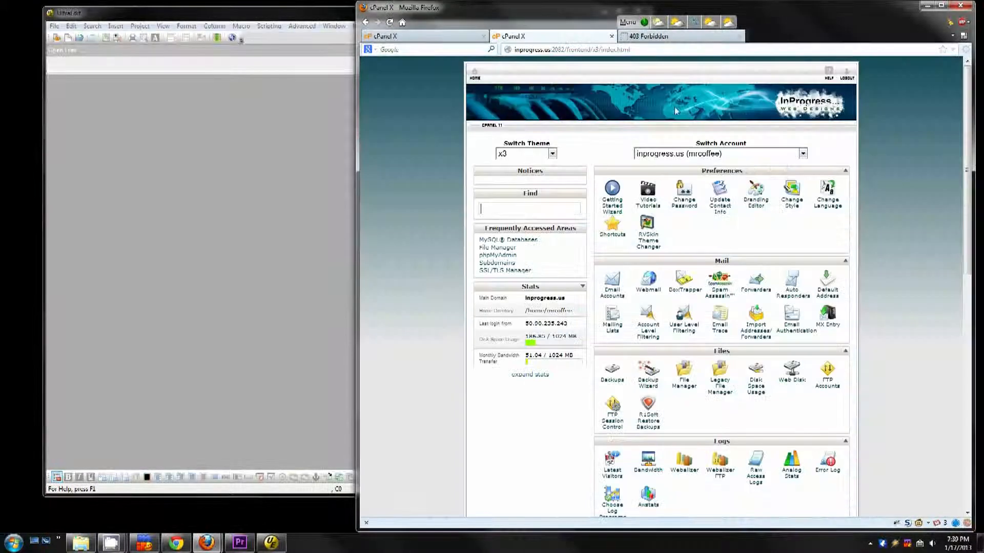
click(429, 38)
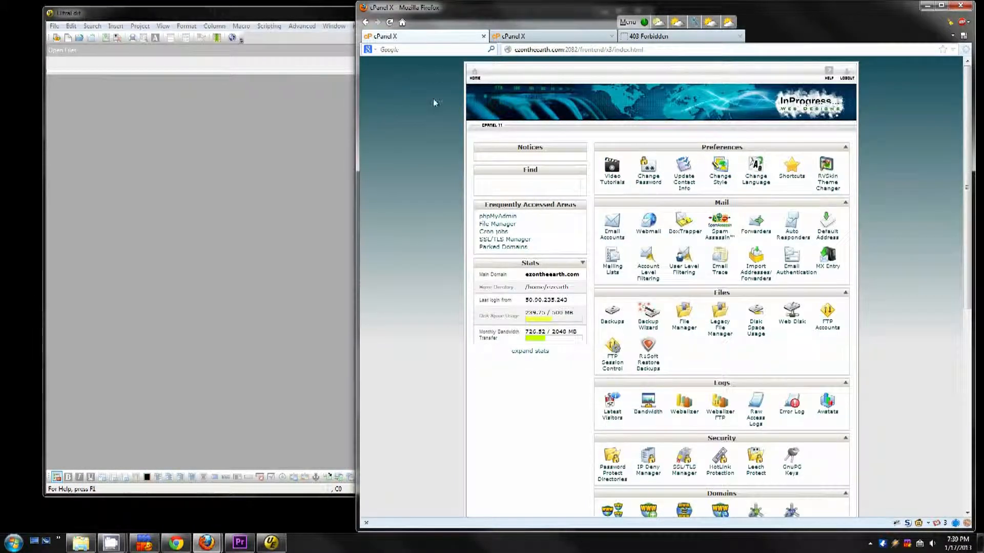
scroll(661, 286, down, 2)
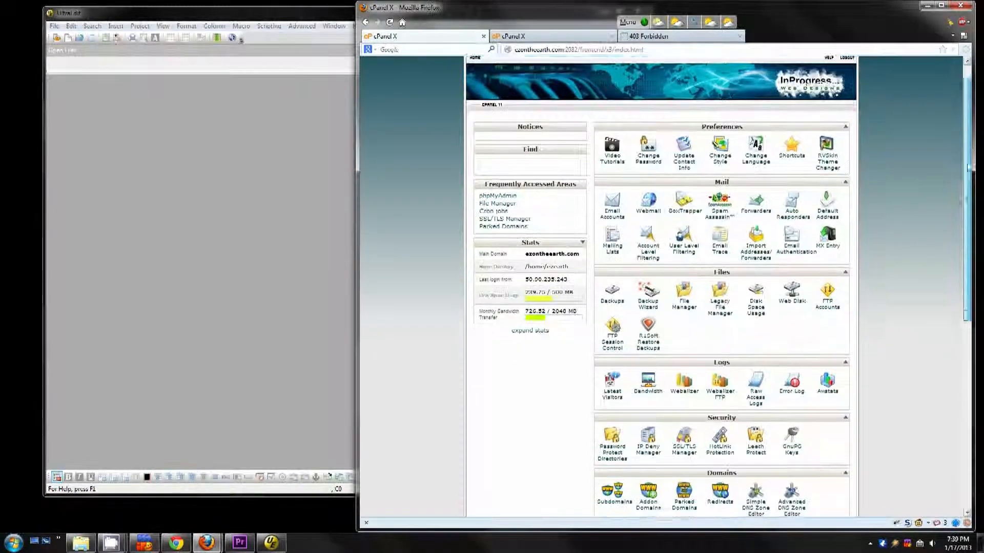
scroll(750, 268, down, 6)
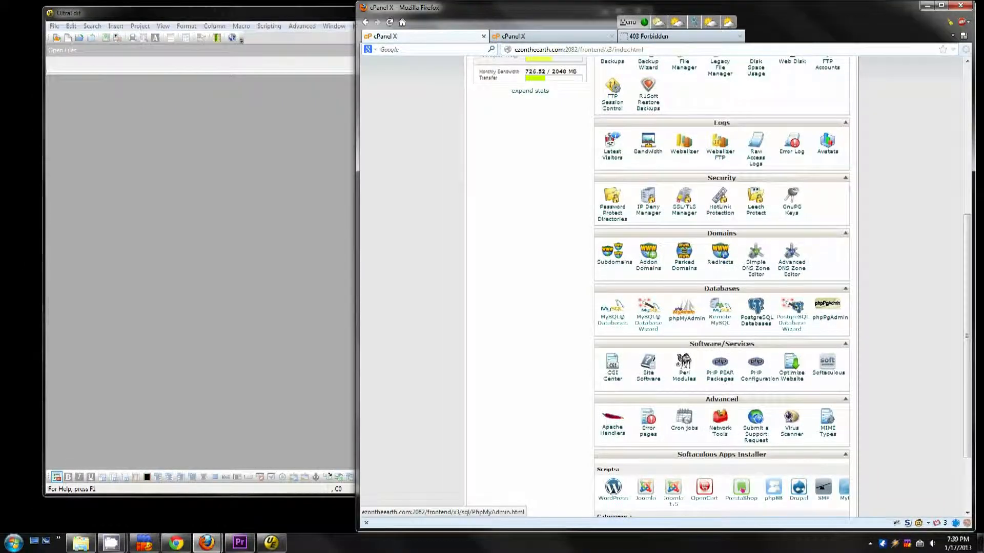
click(679, 307)
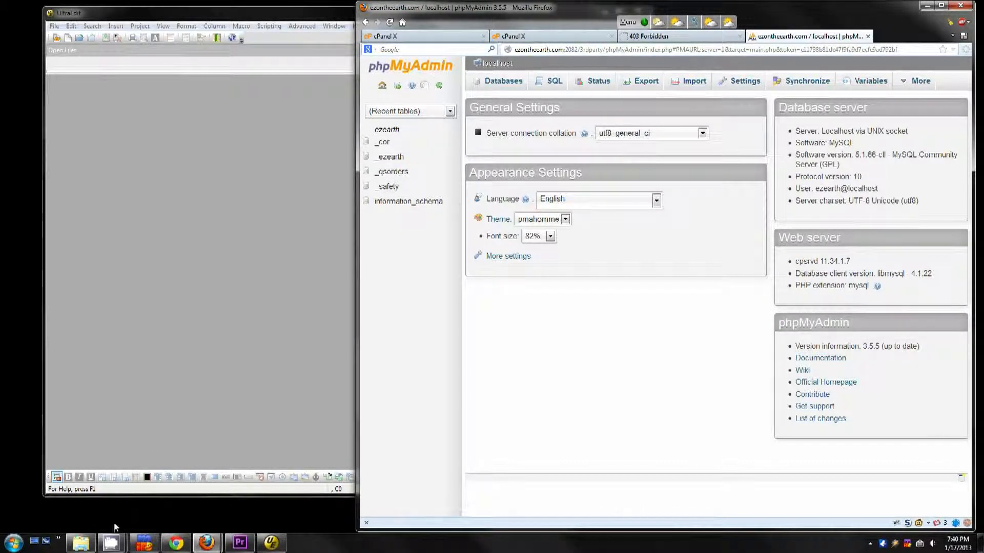
- Open the Setup Files folder in Windows Explorer, select cor.zip, and open the extracted cor folder
mouse_move(92, 540)
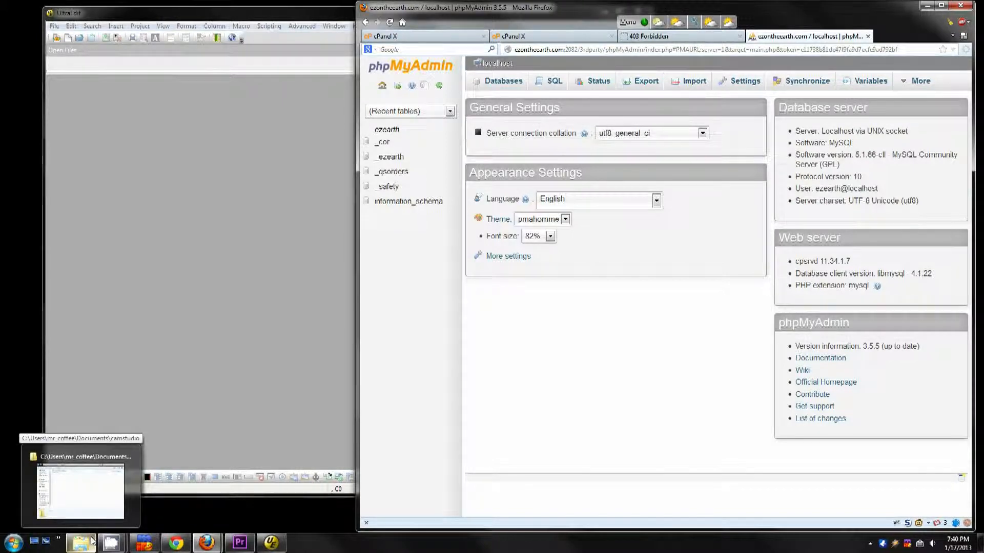
click(59, 539)
mouse_move(82, 496)
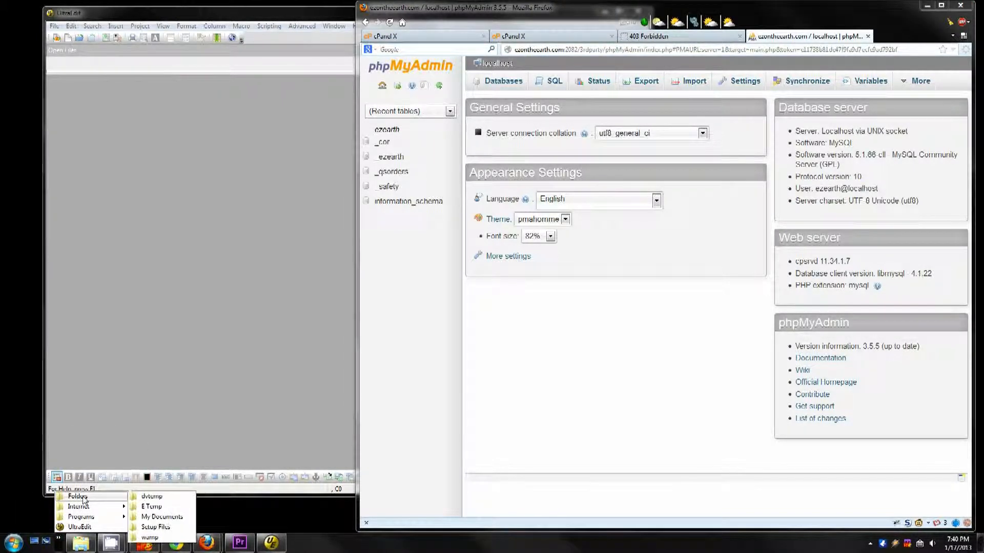
click(149, 527)
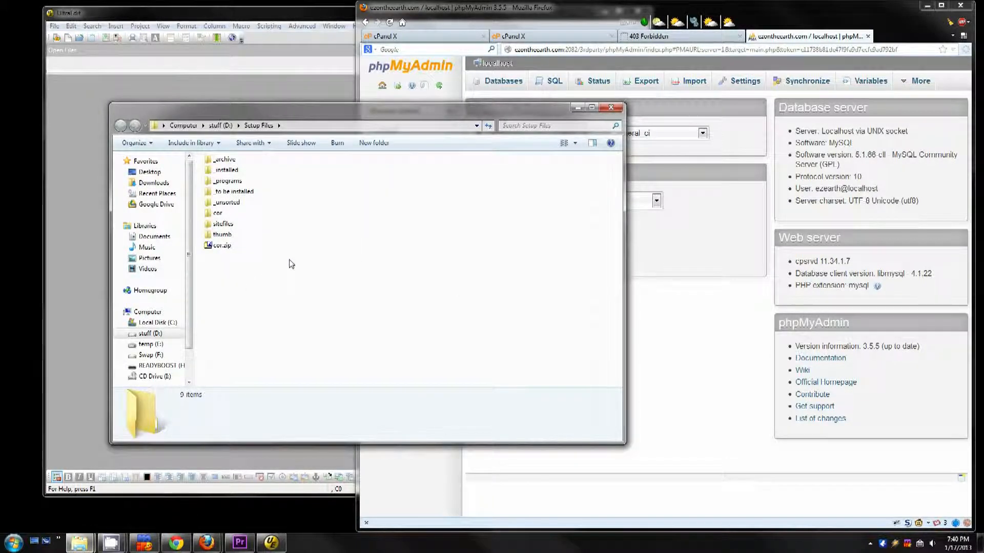
click(222, 247)
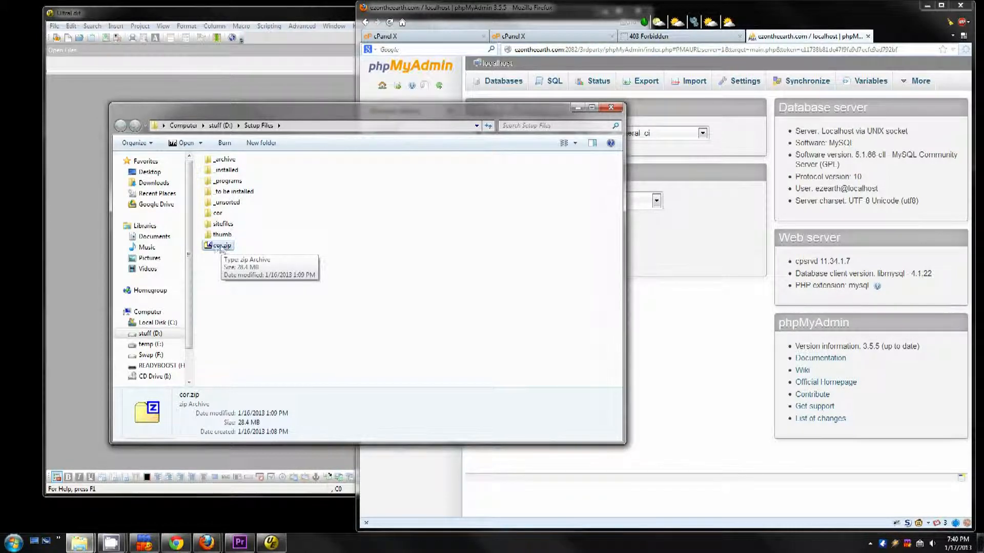
double_click(218, 213)
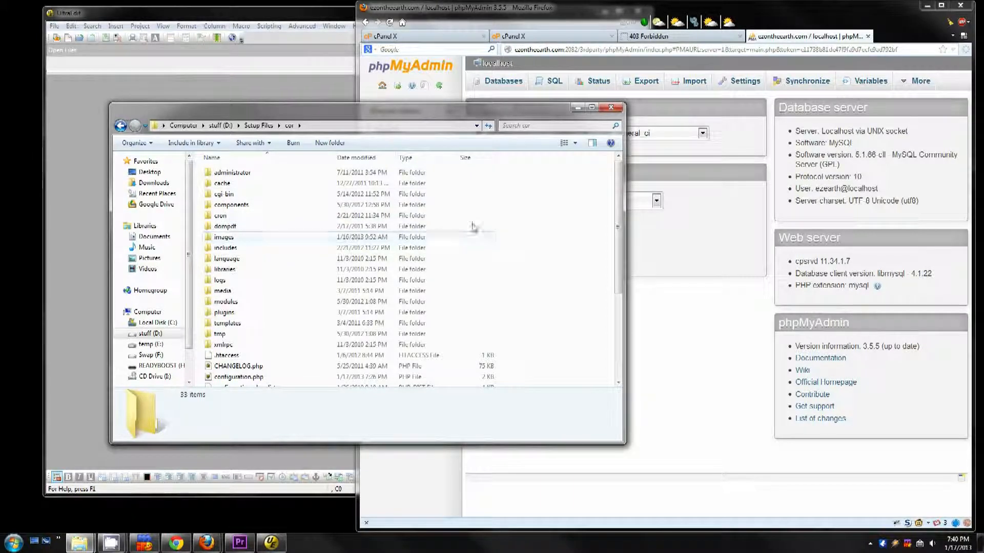
- Open configuration.php from the local cor folder in UltraEdit
drag(616, 215, 616, 297)
click(233, 243)
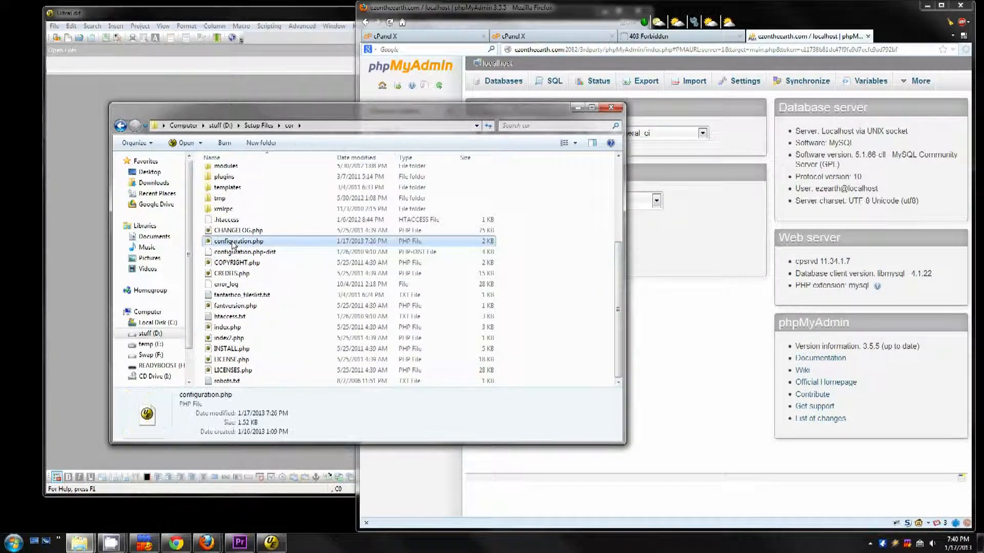
right_click(233, 243)
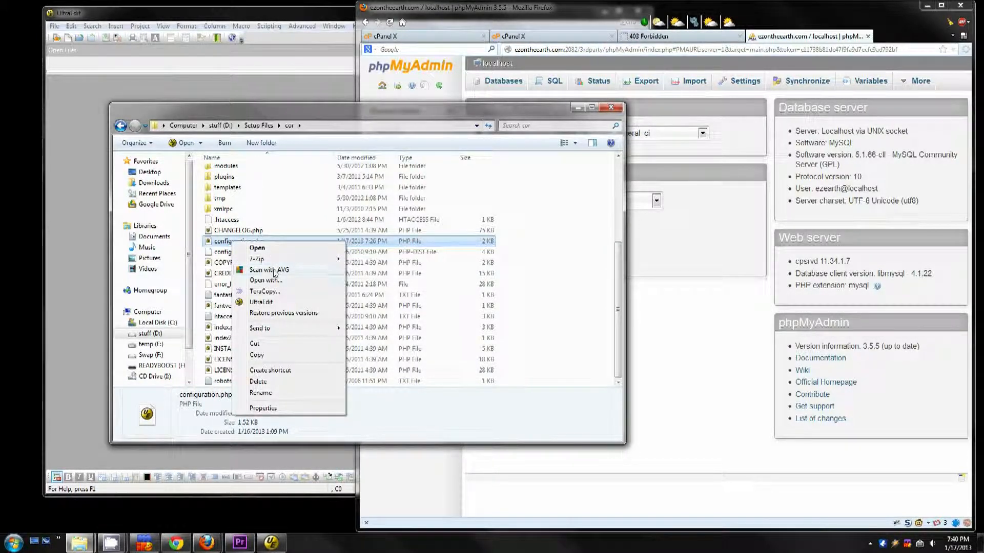
click(269, 303)
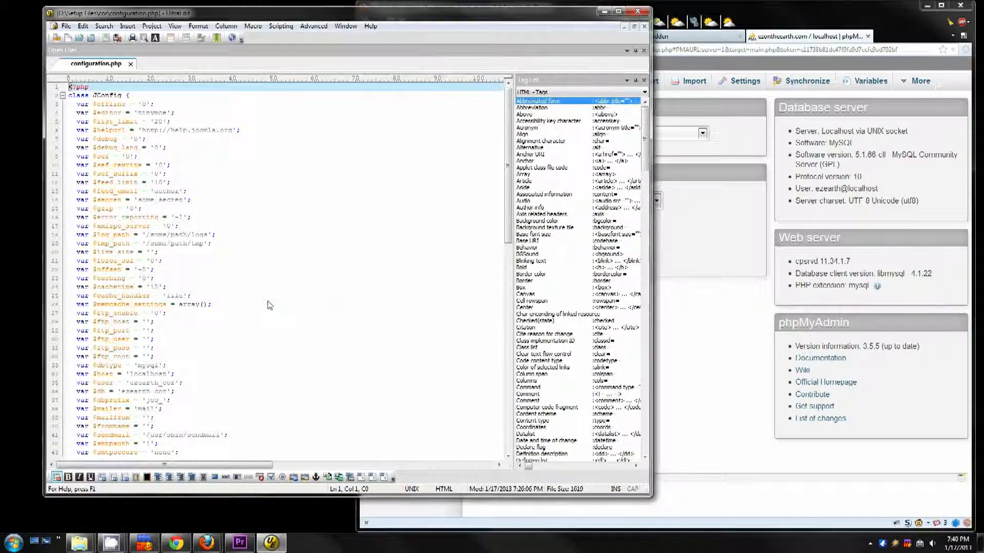
- Locate and highlight the $host, $user and $db lines in configuration.php
click(273, 297)
scroll(225, 226, down, 9)
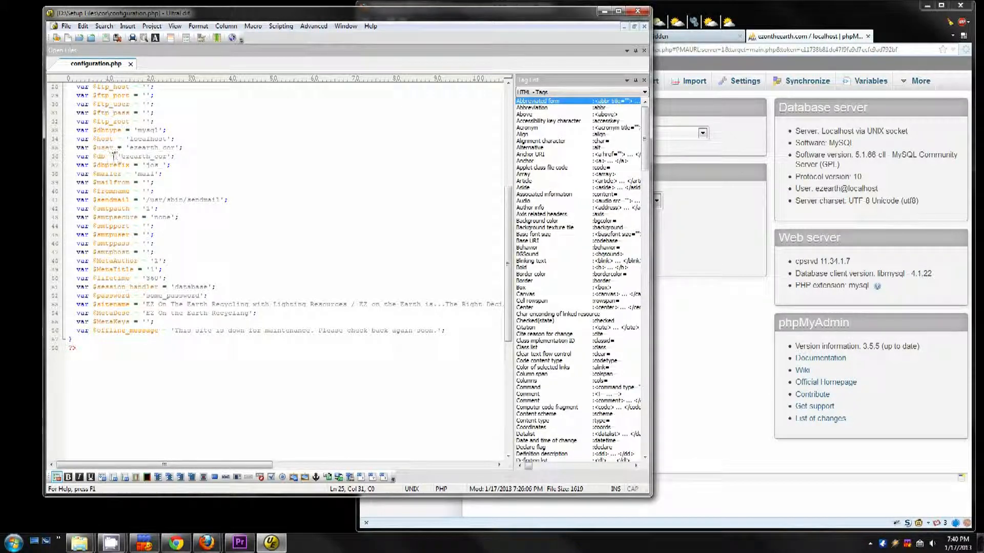
drag(72, 156, 215, 140)
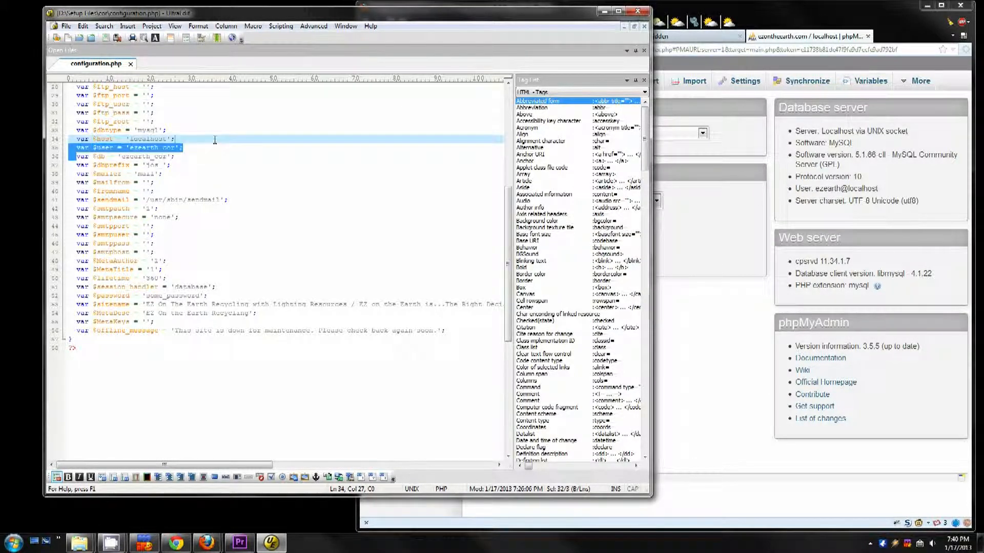
drag(77, 138, 194, 157)
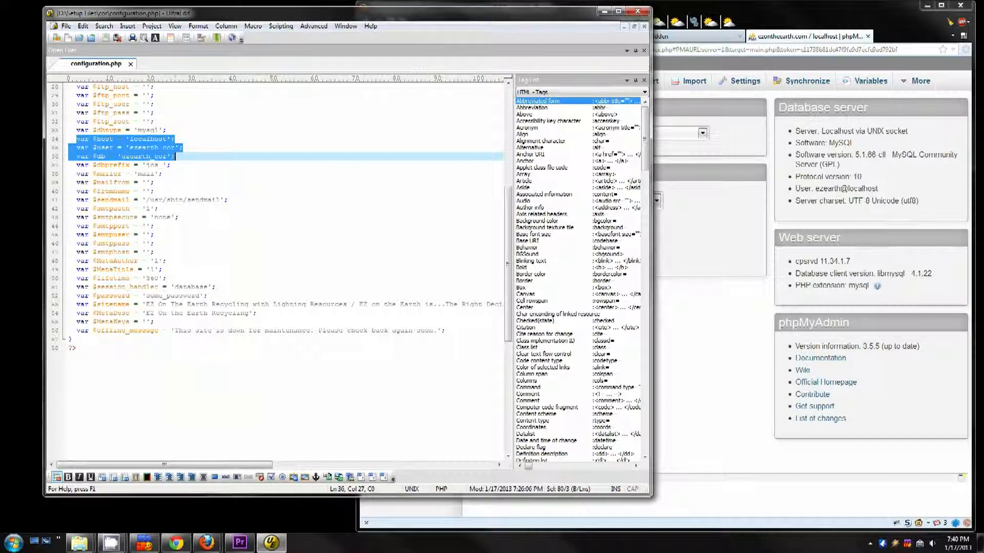
- Export the ezearth_cor database from phpMyAdmin with the Quick method in SQL format and save the file ezearth_cor.sql
click(721, 4)
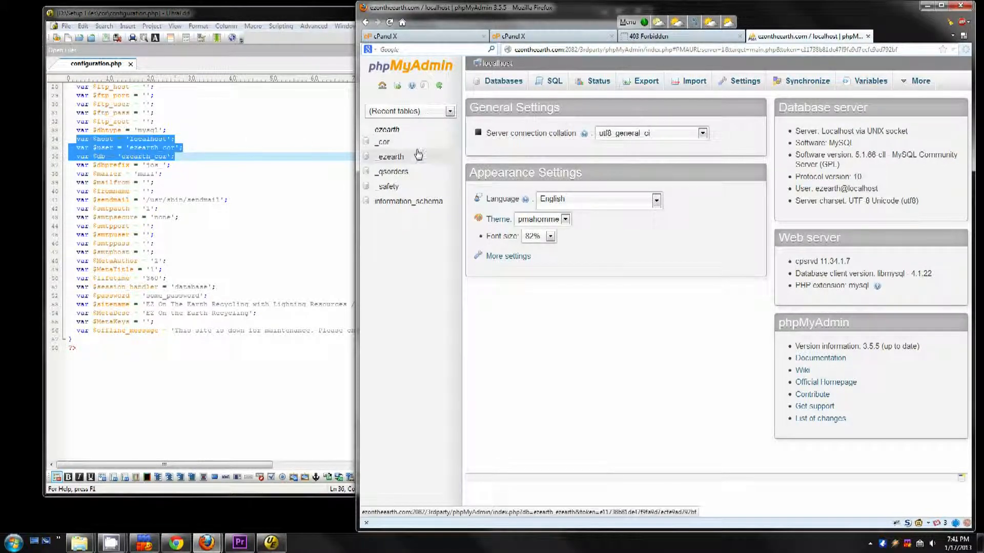
click(385, 145)
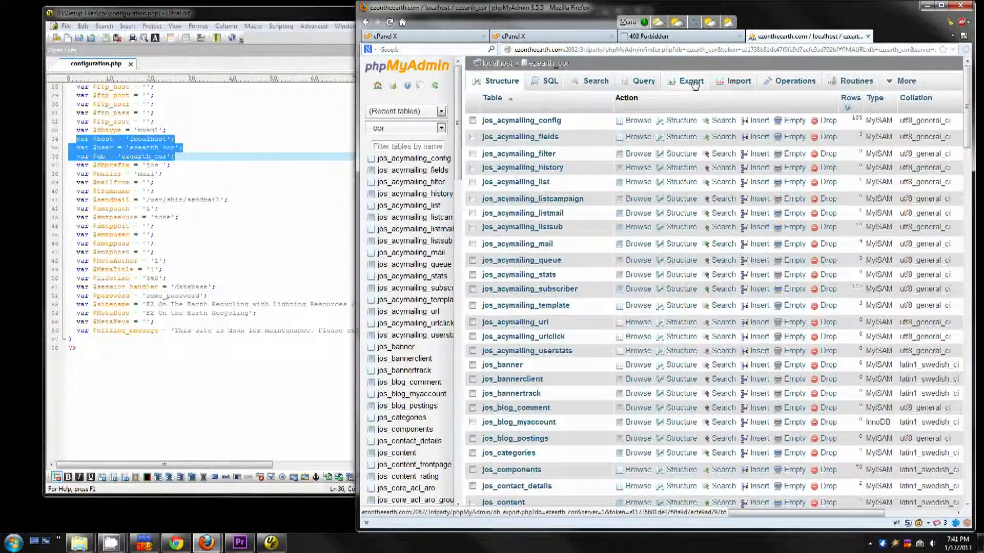
click(697, 86)
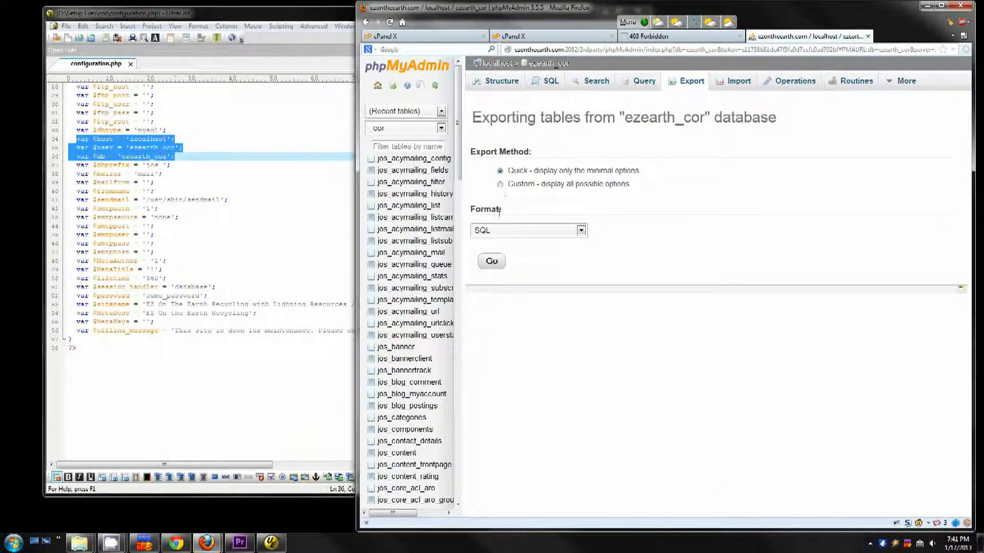
click(493, 262)
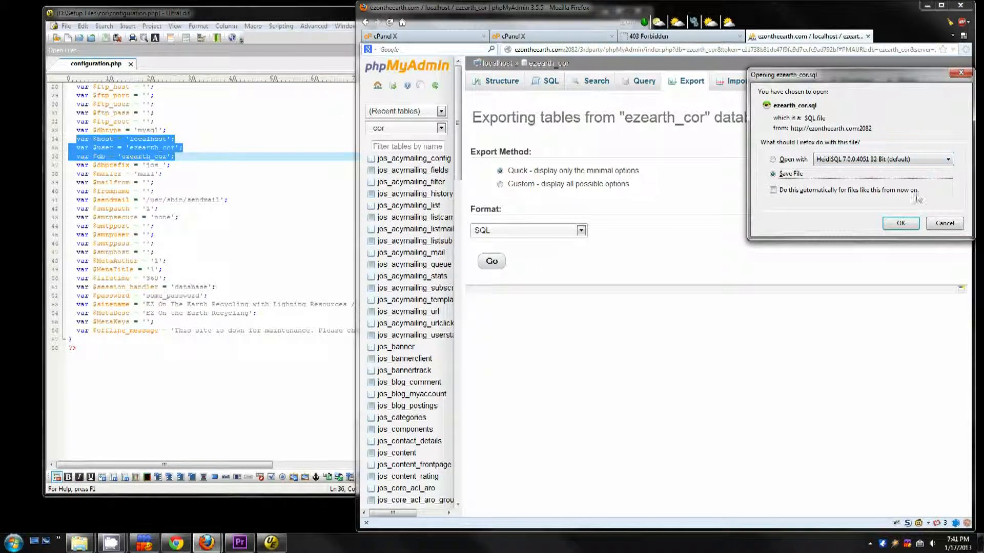
click(900, 224)
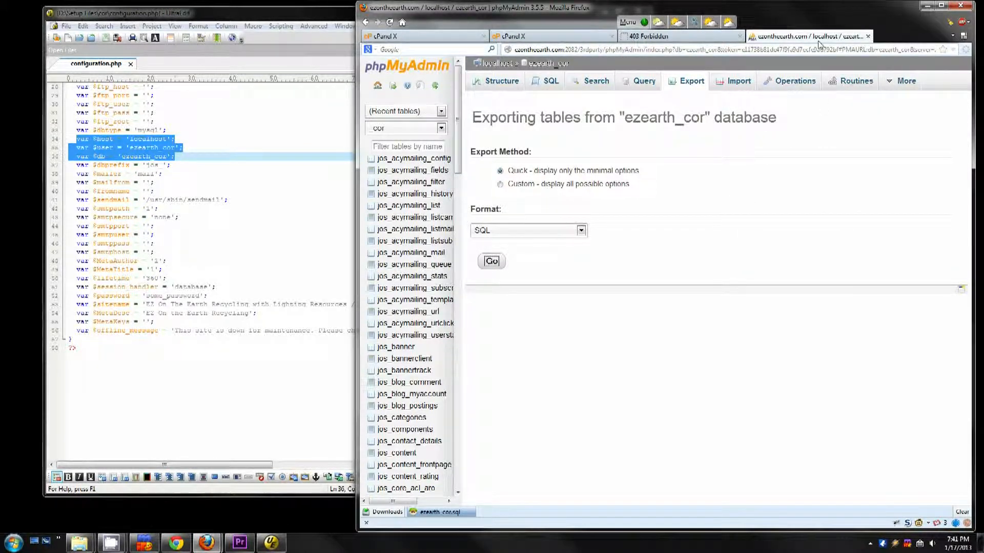
- Close phpMyAdmin and the ezontheearth.com control panel, leaving the inprogress.us control panel open
click(869, 37)
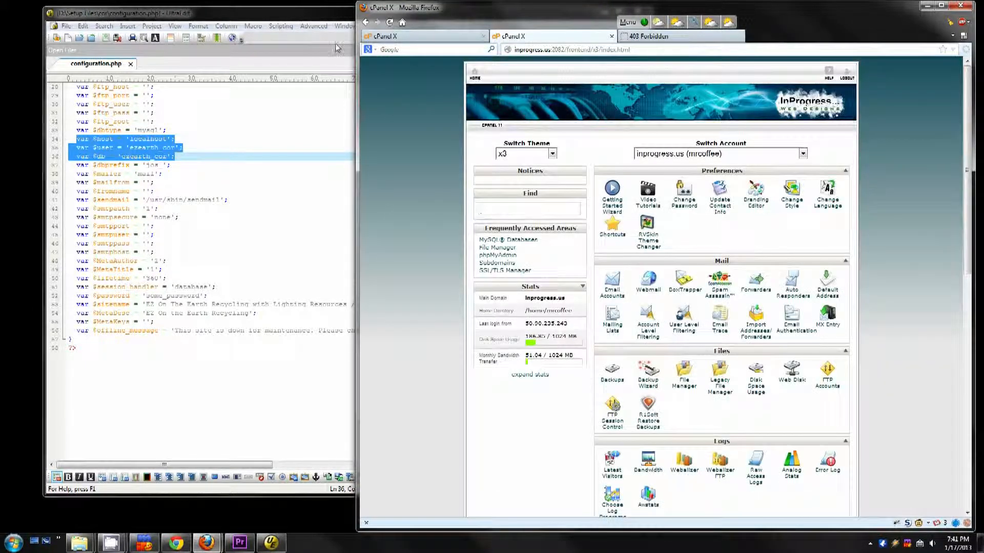
click(389, 36)
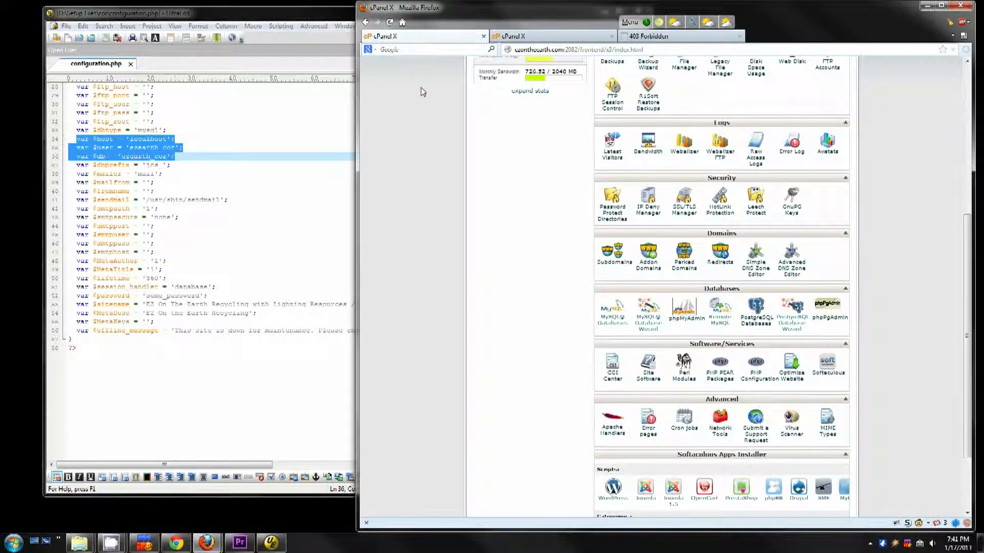
click(483, 36)
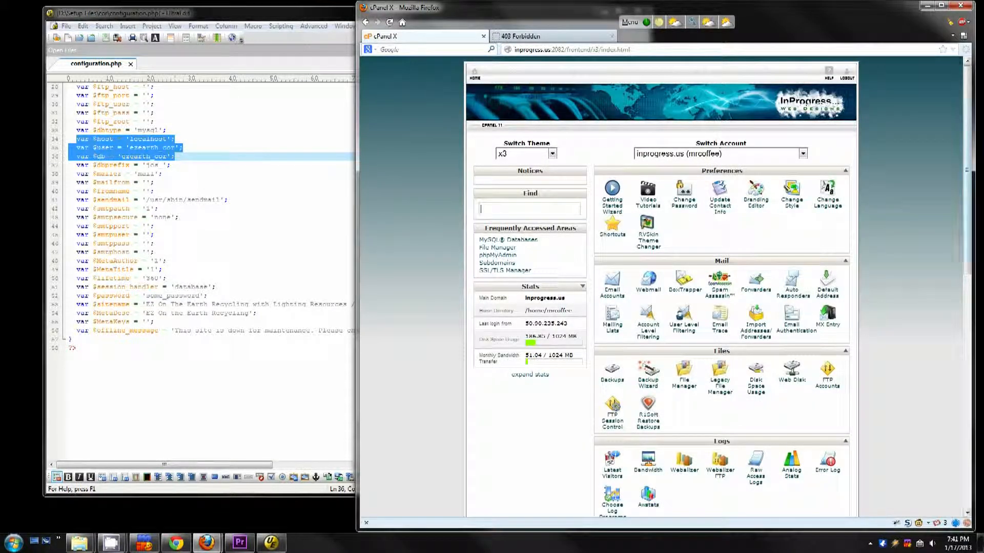
- Open the inprogress.us File Manager at the web root and go into the test folder
drag(968, 140, 970, 186)
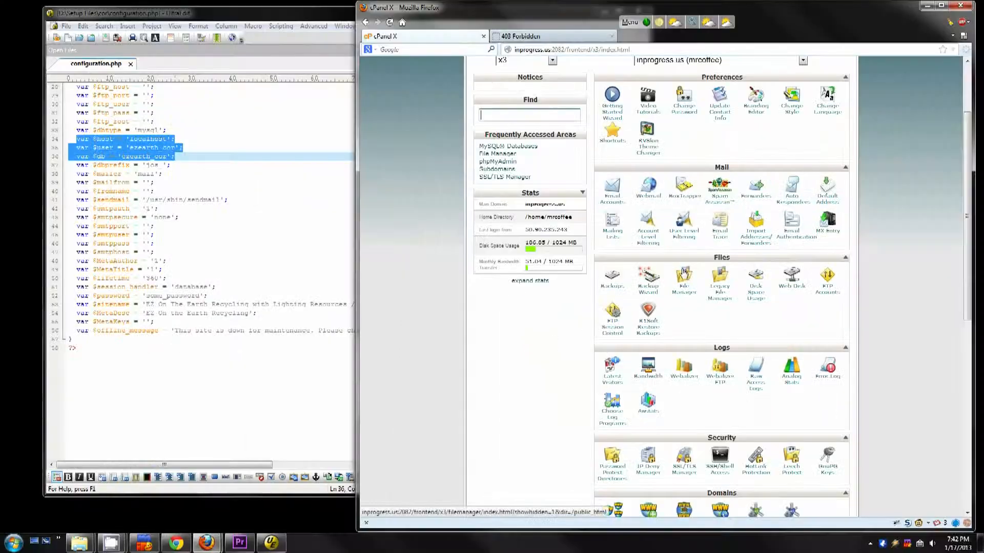
click(689, 287)
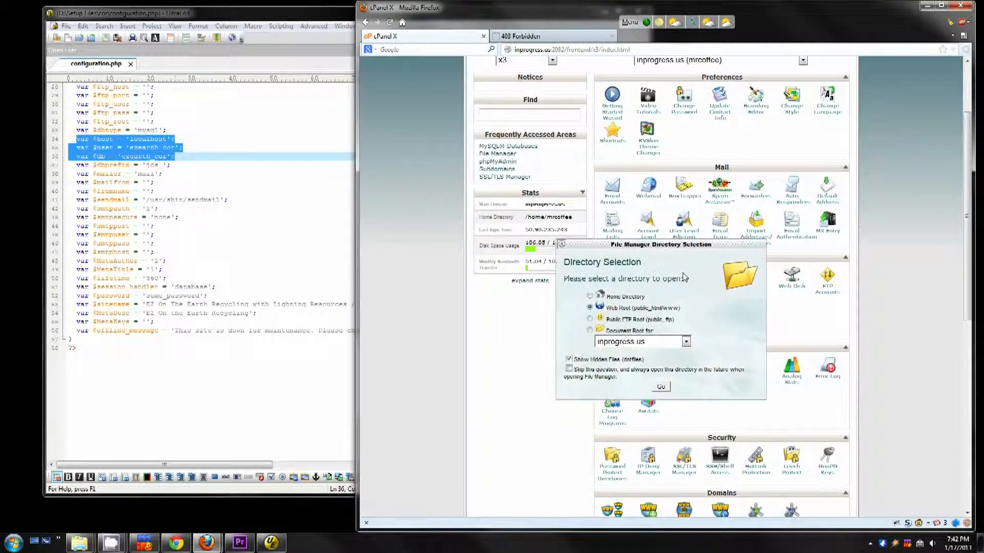
click(656, 389)
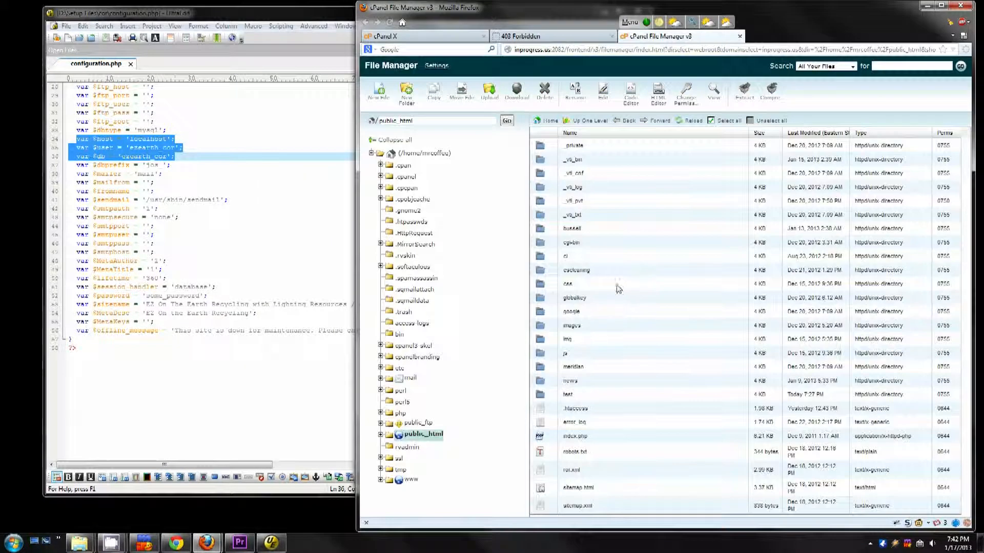
double_click(544, 394)
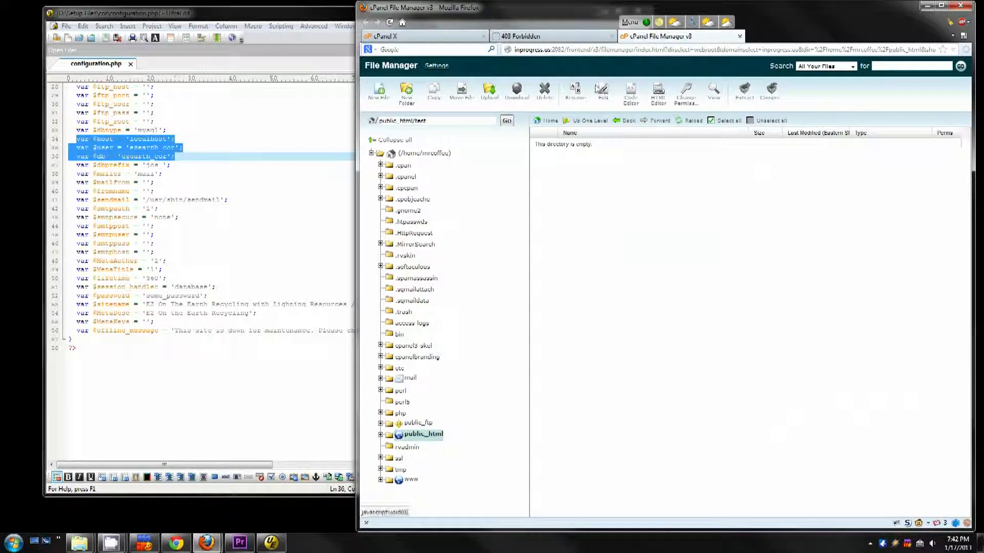
- Reload the test.inprogress.us page to check it, and return to the File Manager
click(568, 39)
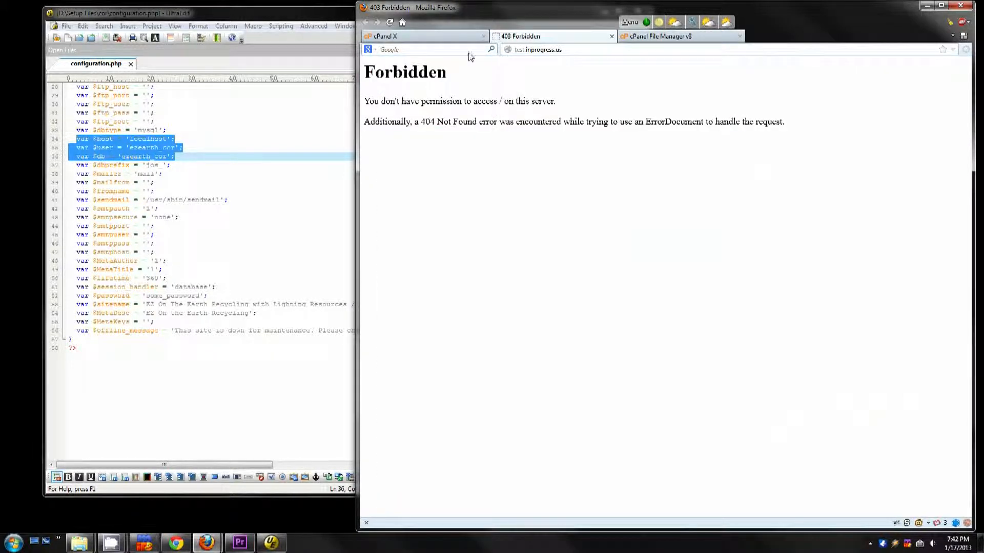
click(390, 23)
click(659, 40)
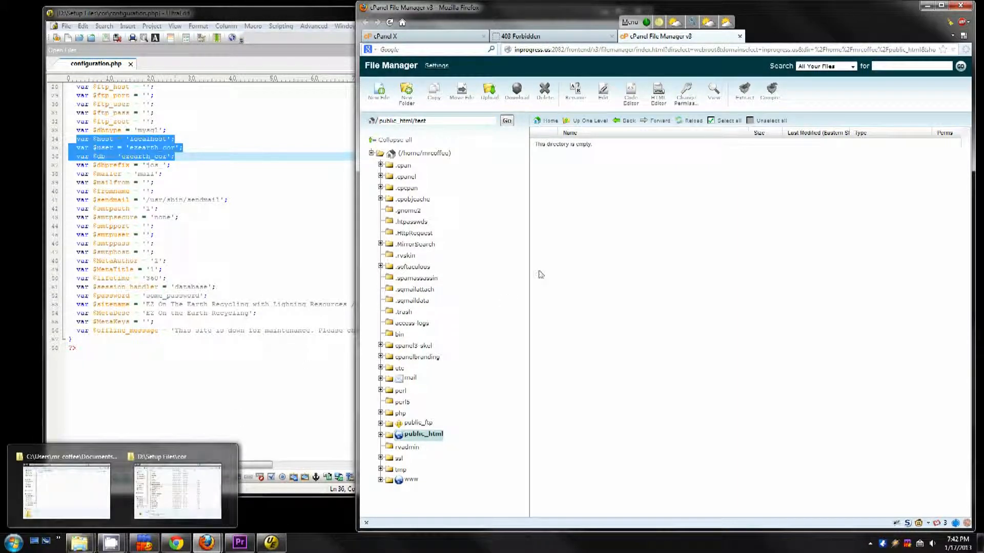
- Review the database host, user and name settings in configuration.php again, and return to the browser
click(180, 185)
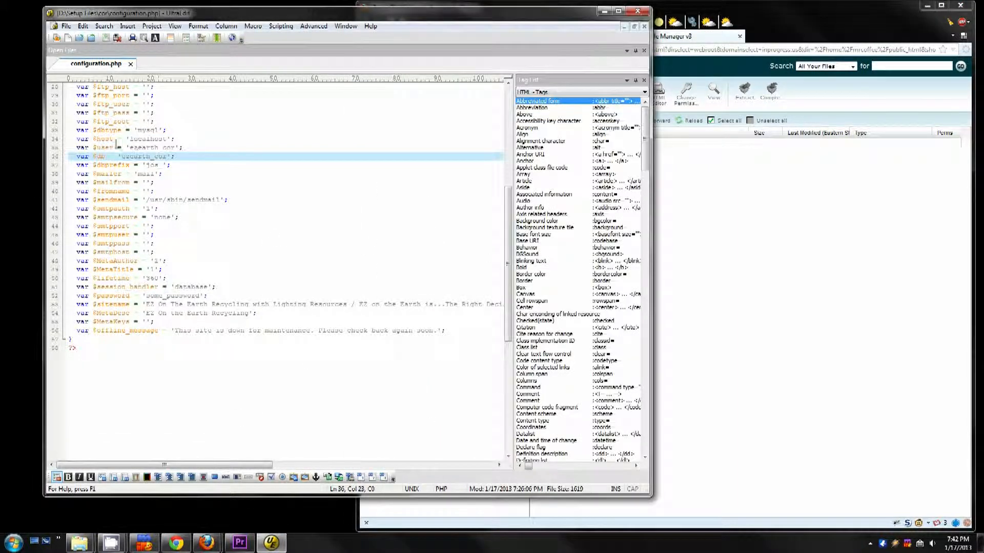
drag(77, 139, 186, 159)
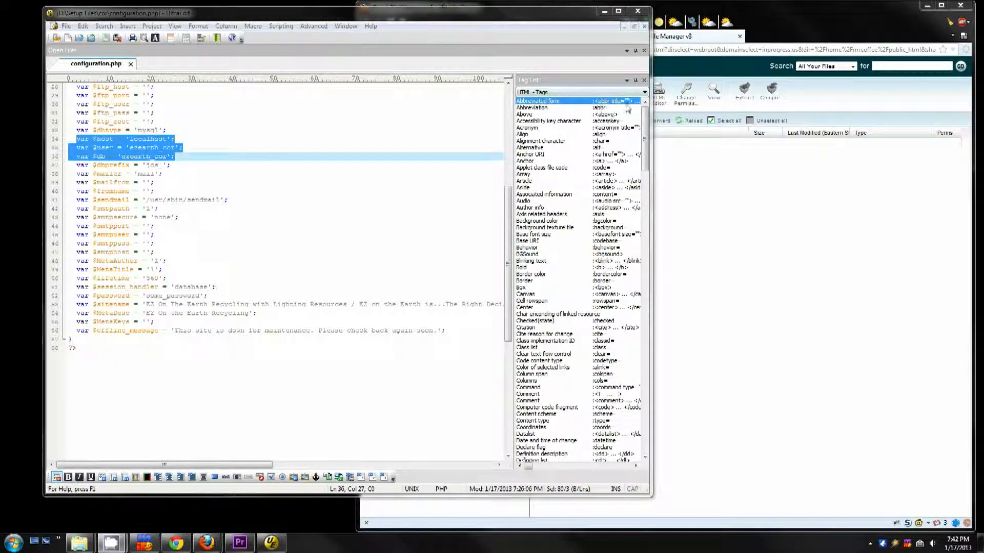
click(679, 145)
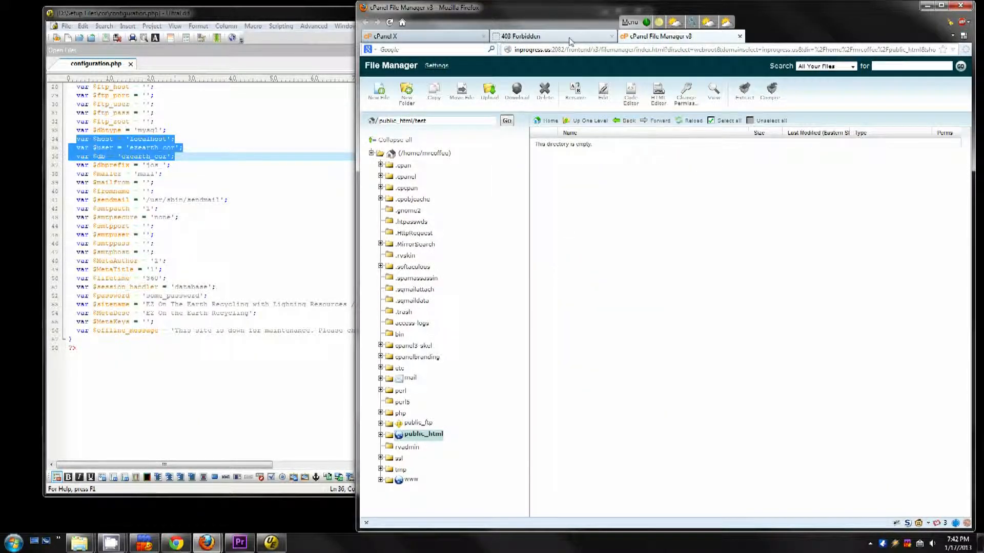
- Open MySQL Databases in the inprogress.us control panel and examine the existing database and its assigned user
click(416, 37)
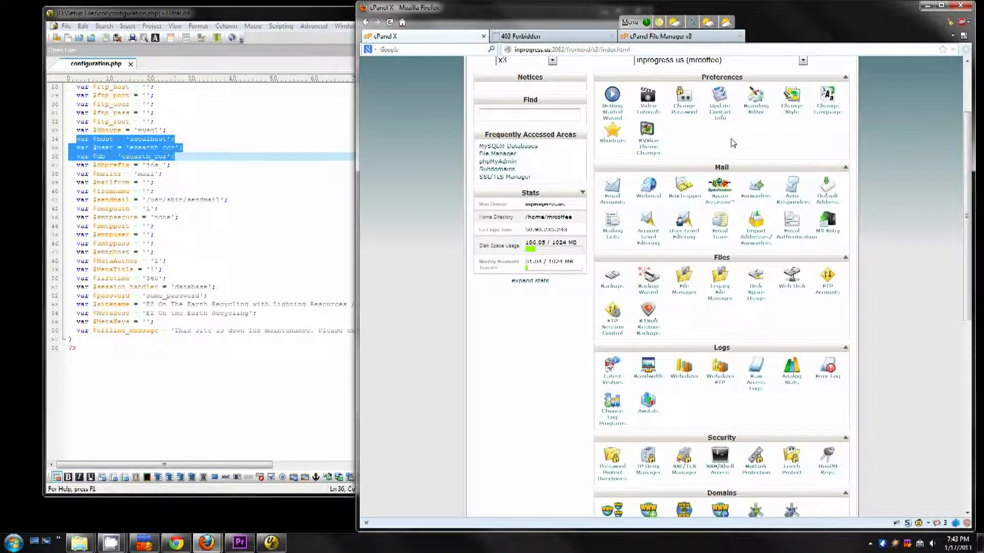
drag(967, 169, 973, 316)
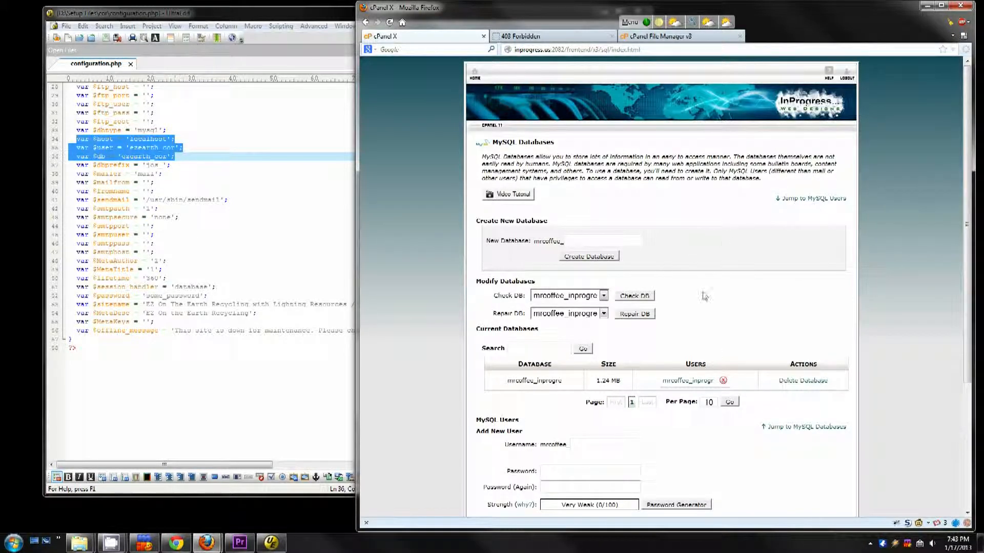
scroll(943, 266, down, 4)
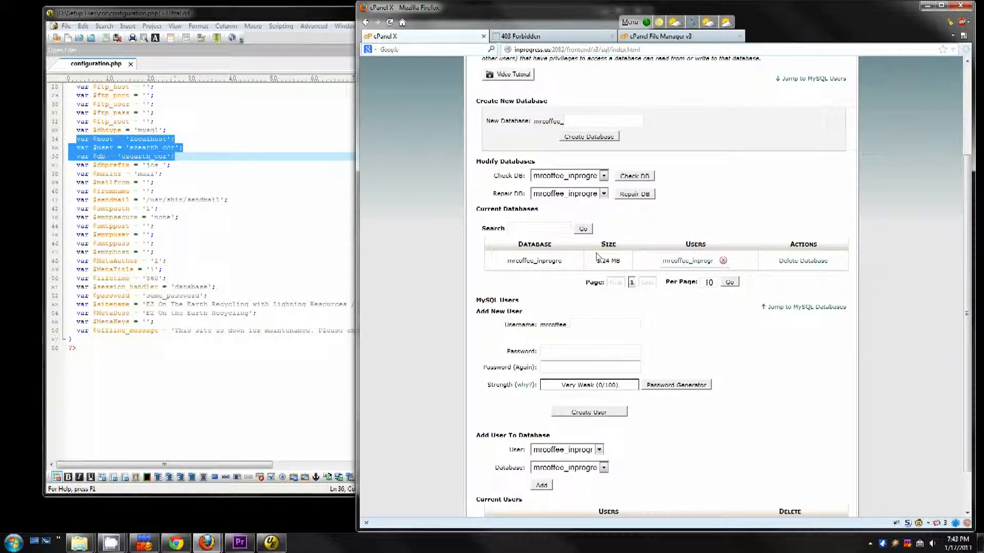
drag(519, 261, 566, 264)
click(664, 263)
drag(662, 262, 703, 262)
- Check the $user value in configuration.php for the naming to reuse, and return to the MySQL Databases page
click(579, 120)
double_click(152, 147)
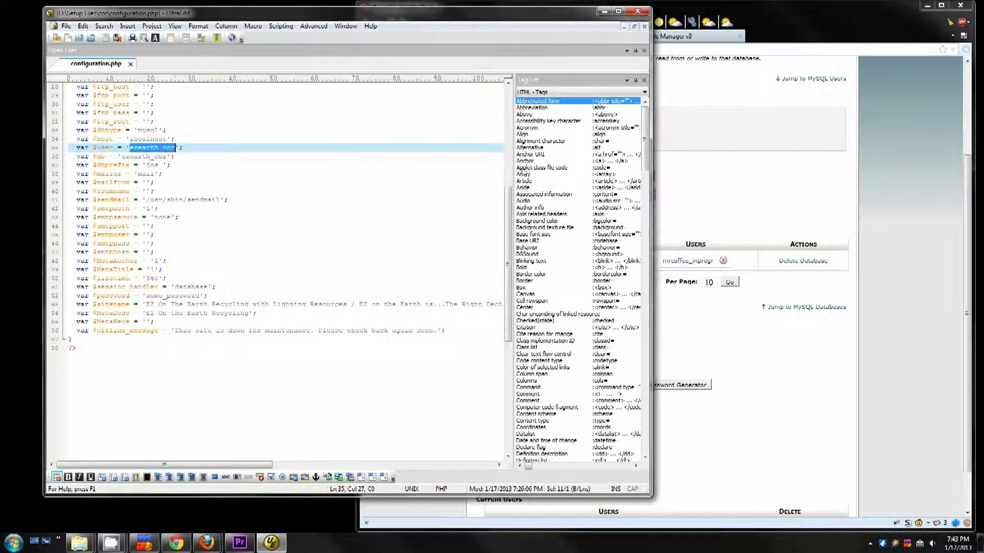
click(800, 181)
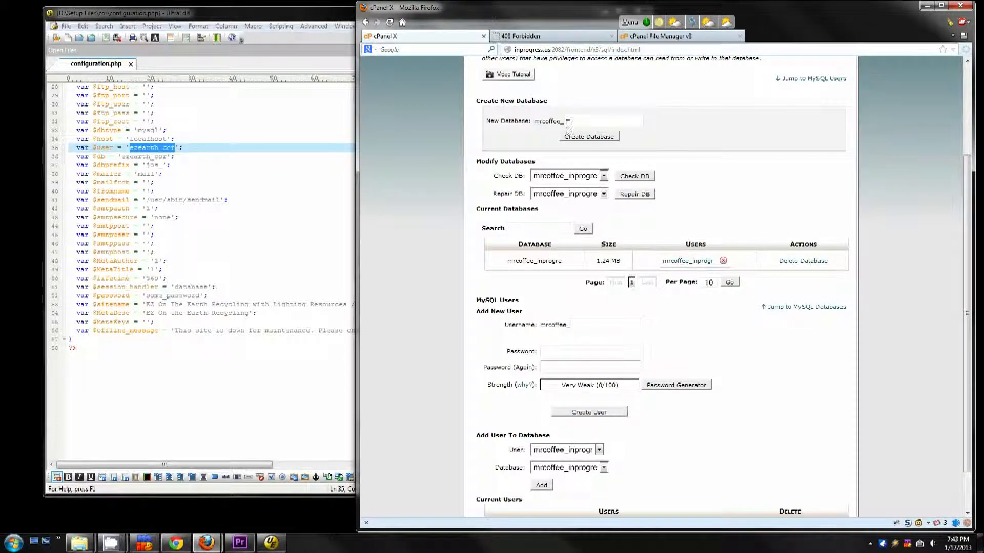
- Create a new MySQL database with the name suffix cor and return to the MySQL Databases page
drag(539, 121, 567, 121)
click(583, 120)
text(cor)
click(689, 135)
click(588, 137)
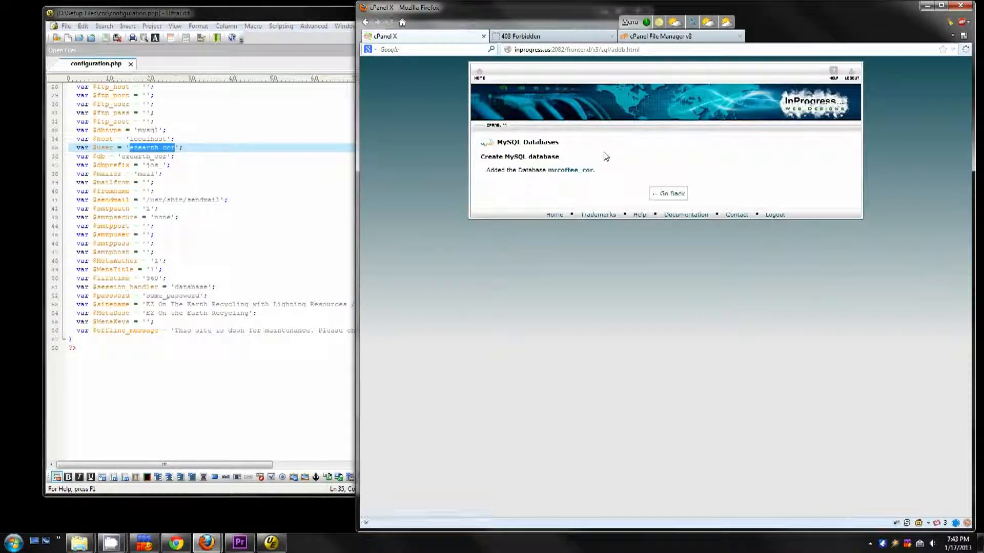
click(677, 193)
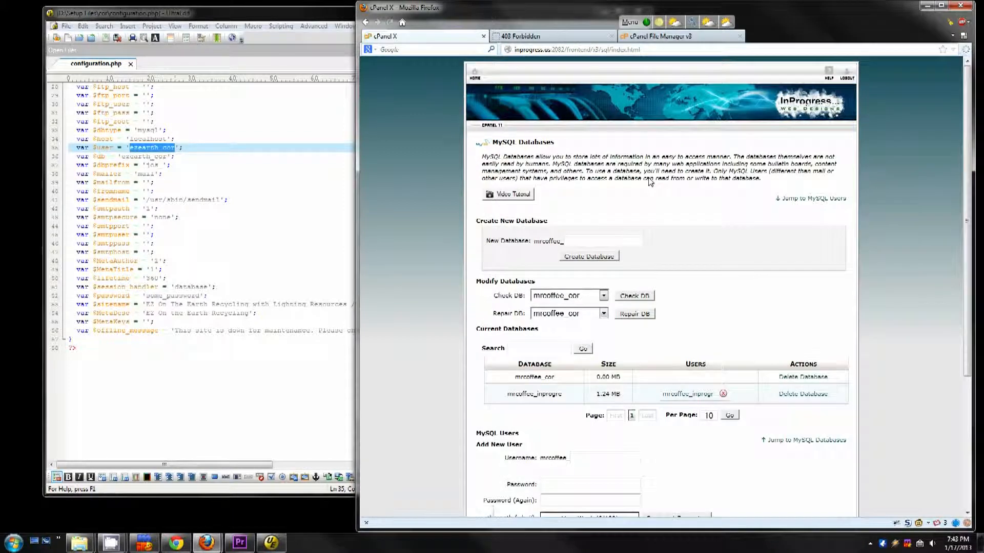
- Enter cor as the new MySQL user's name suffix, select the $password value in configuration.php, and return to the browser
drag(967, 149, 972, 284)
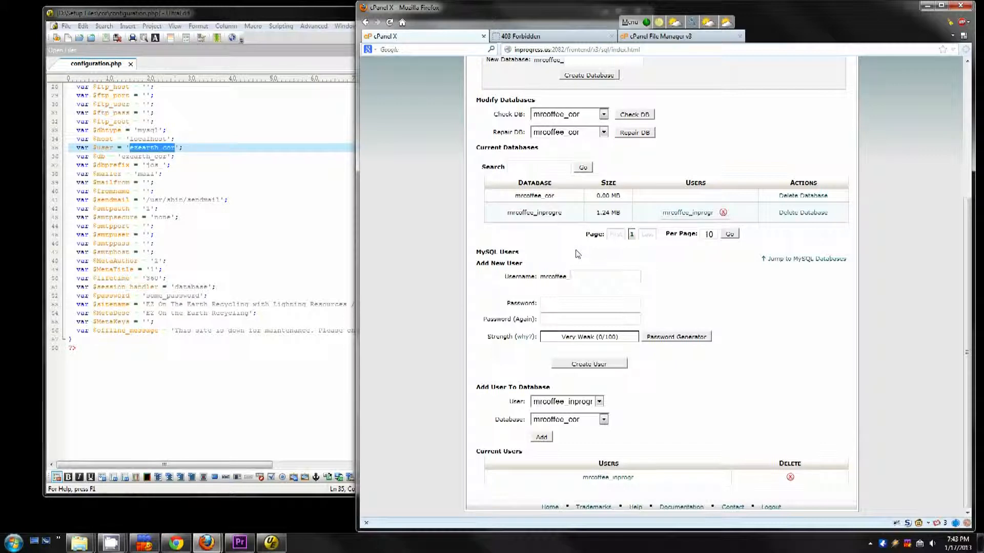
text(cor)
key(Tab)
double_click(198, 296)
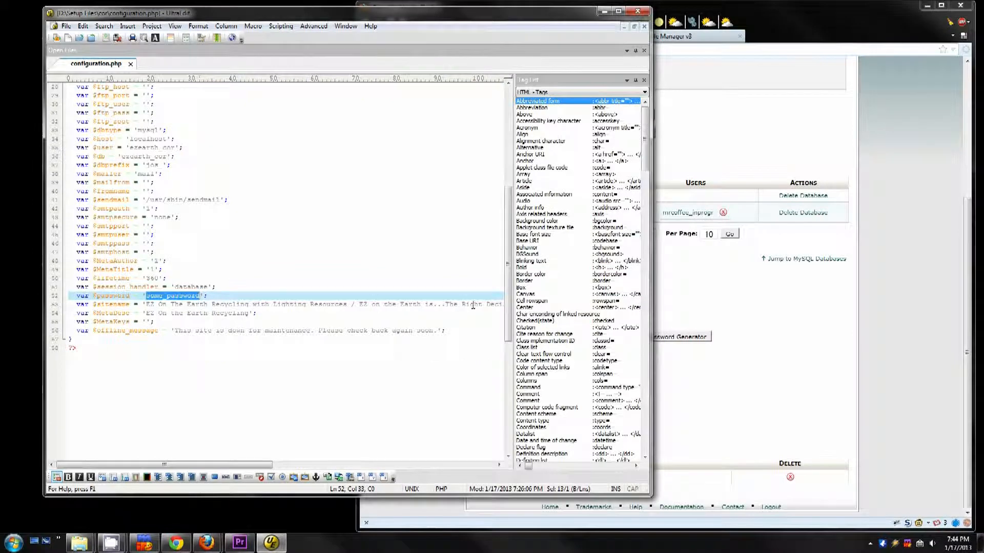
click(723, 140)
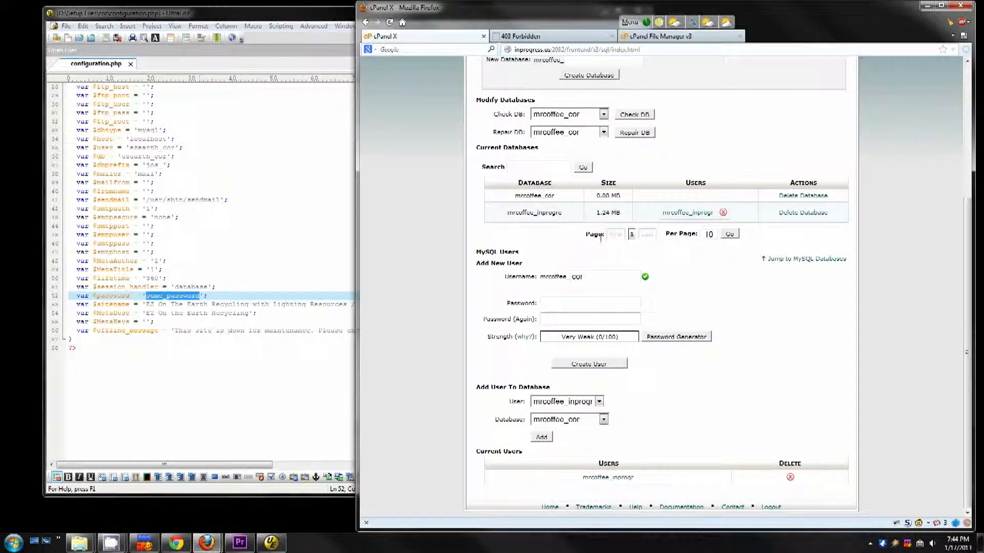
- Generate and copy a password for the new MySQL user, apply it to the password fields, and create the user
click(656, 338)
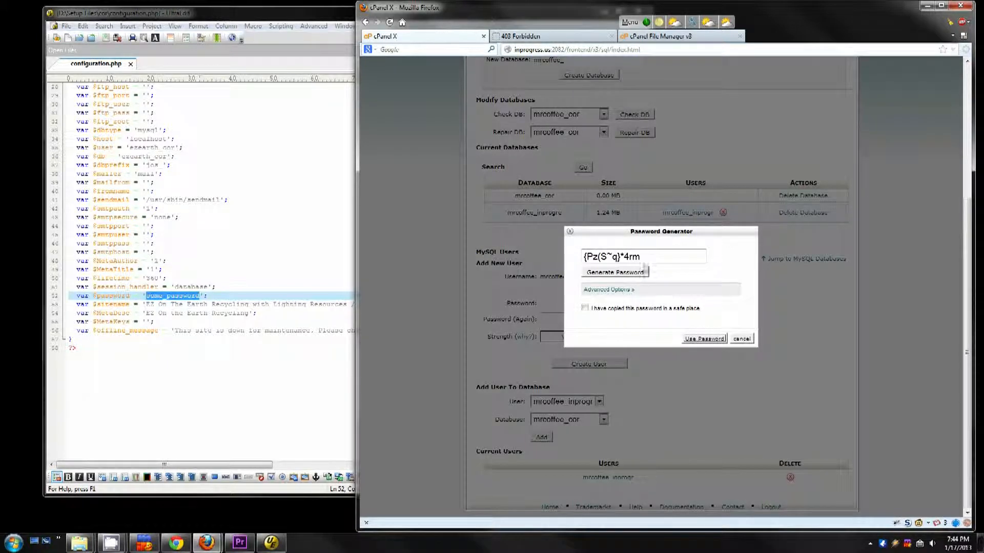
click(643, 256)
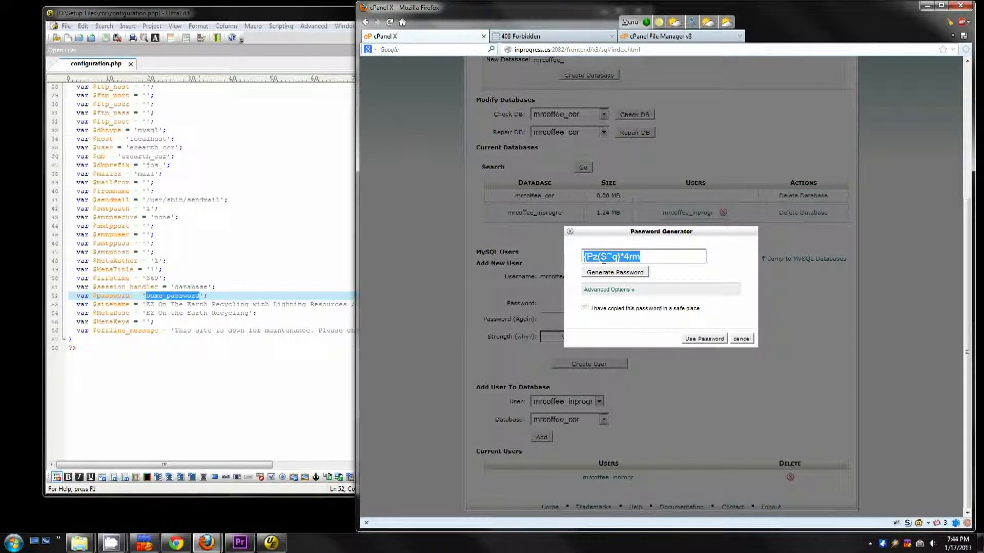
click(606, 311)
click(584, 308)
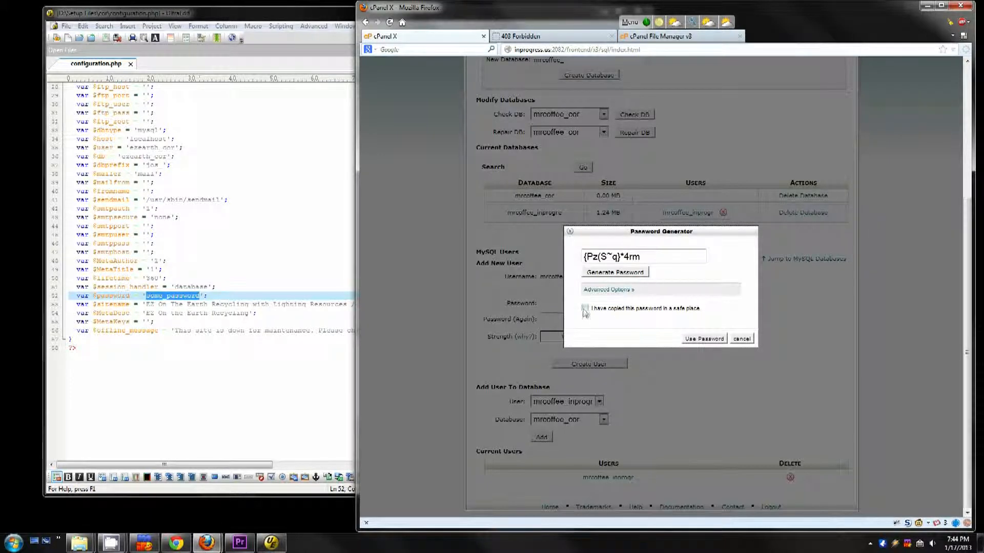
click(692, 339)
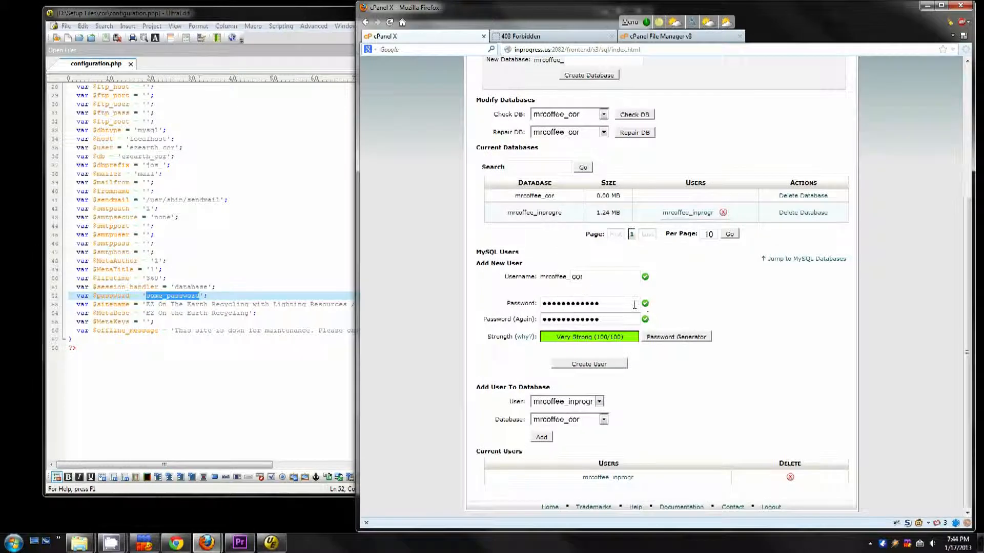
click(580, 364)
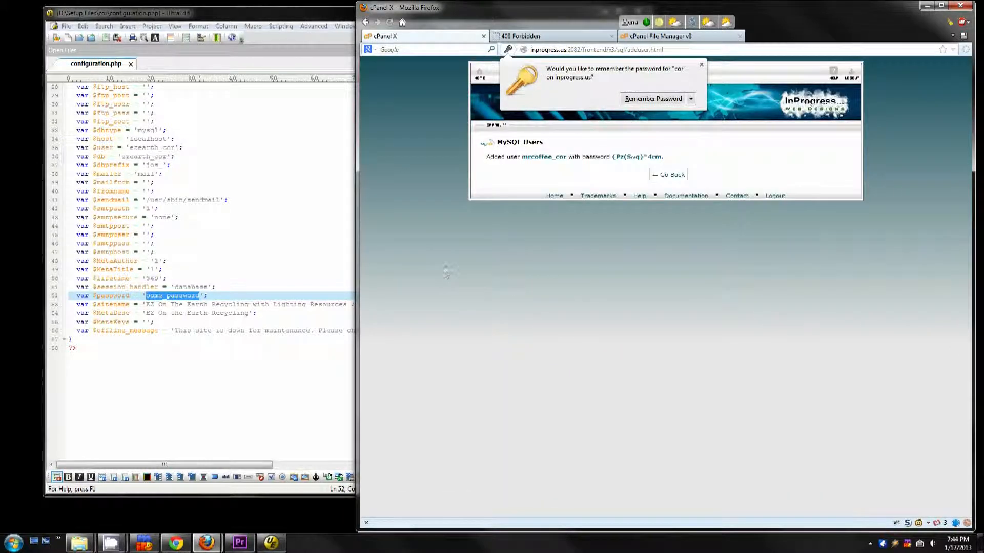
- Replace the $password value in configuration.php with the copied database password and return to the browser
click(167, 299)
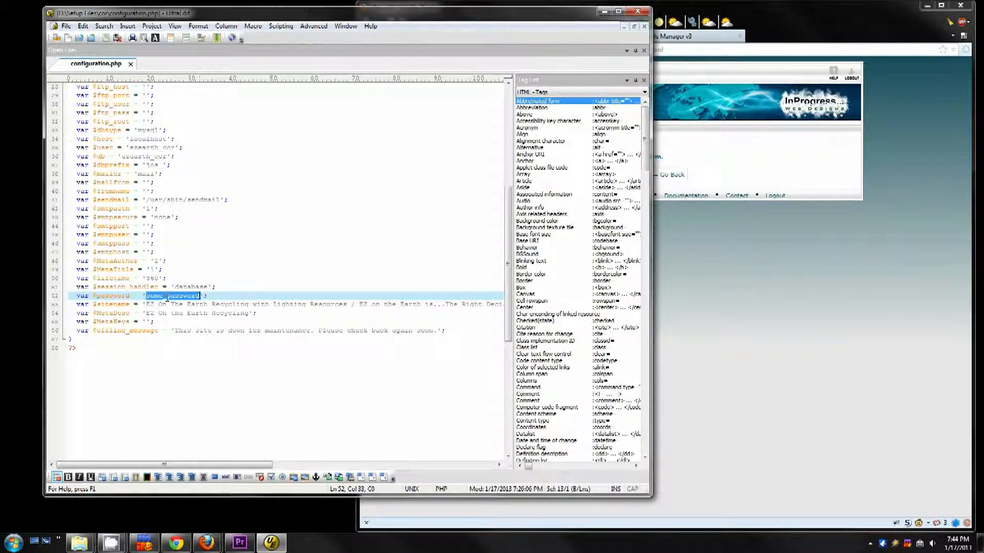
key(ctrl+v)
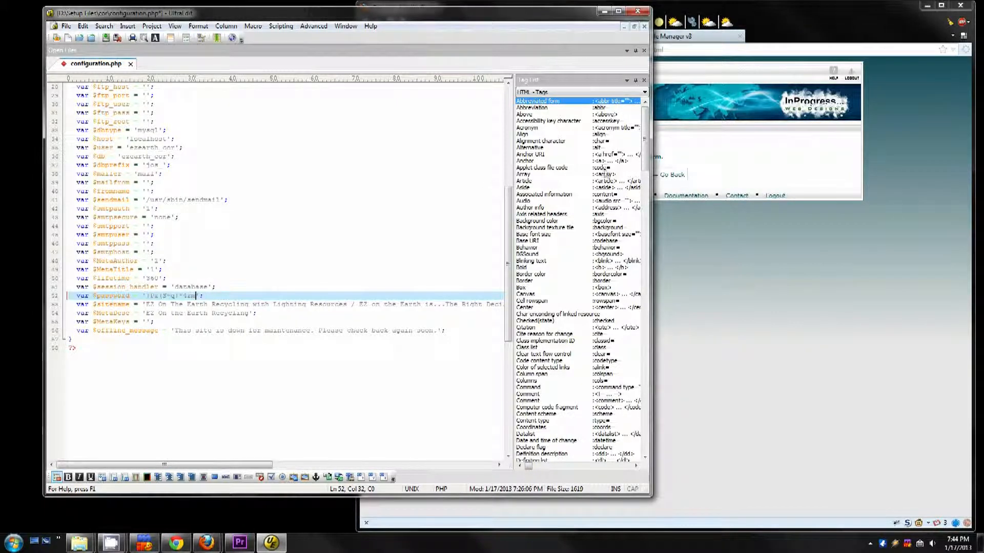
click(706, 233)
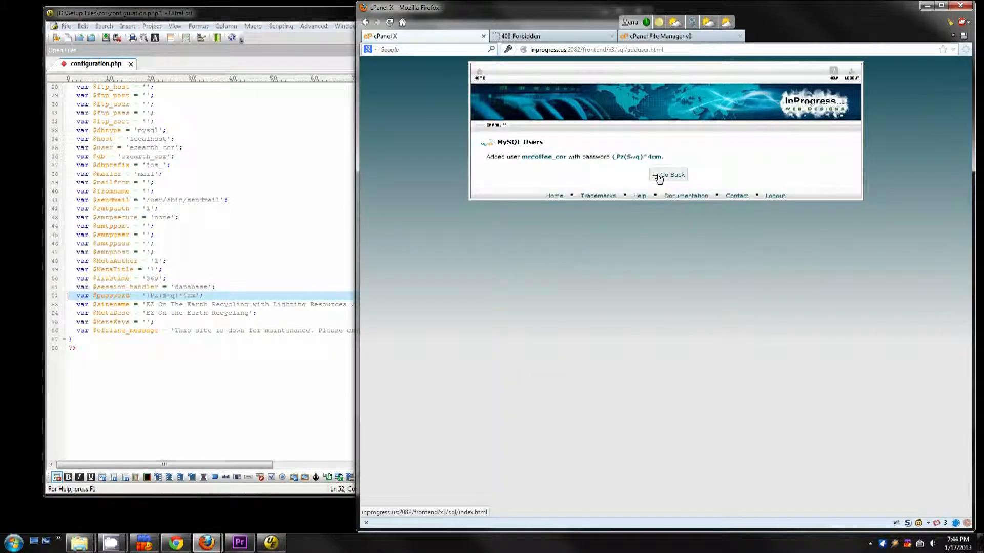
- Add user mrcoffee_cor to the mrcoffee_cor database with all privileges and return to the MySQL Databases page
click(659, 177)
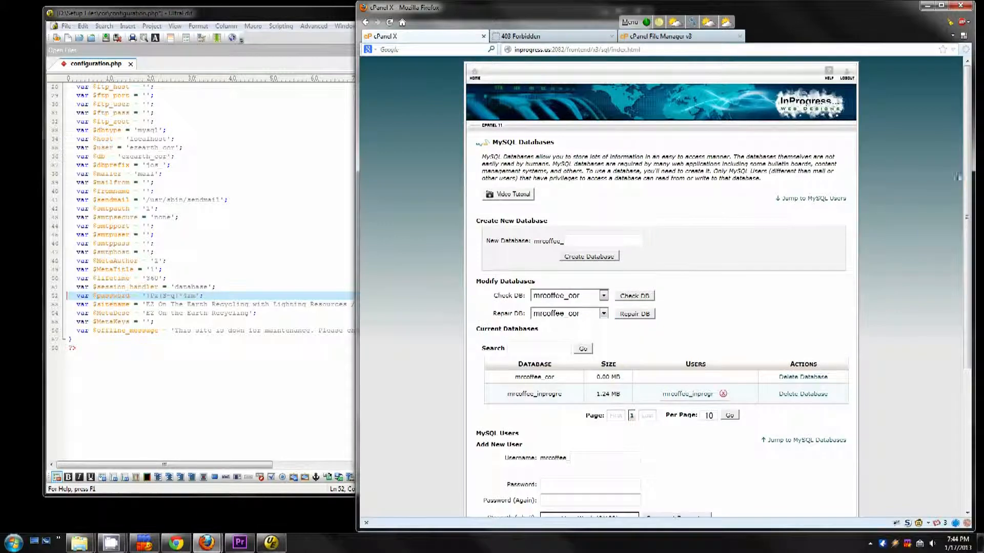
drag(962, 163, 967, 219)
scroll(647, 232, down, 5)
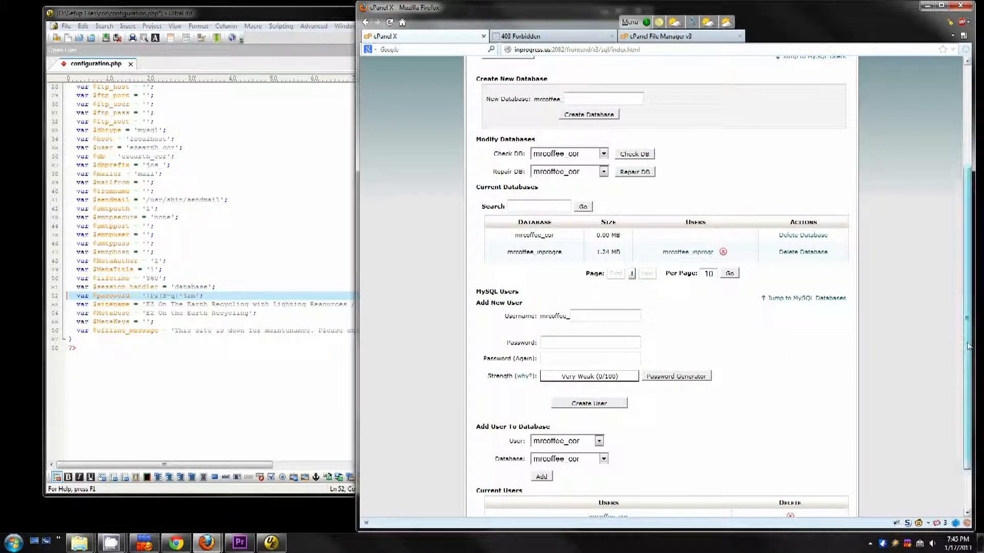
scroll(968, 346, down, 2)
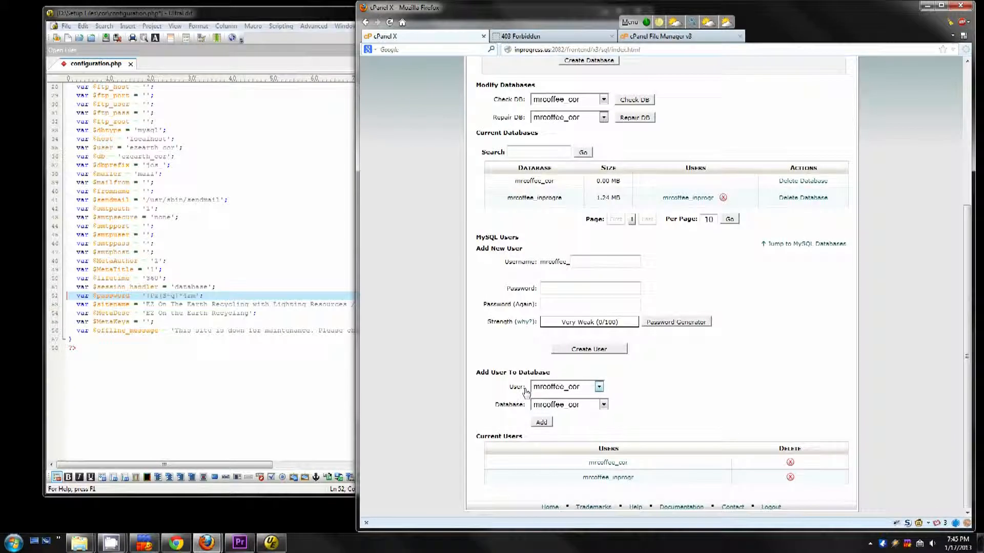
click(541, 422)
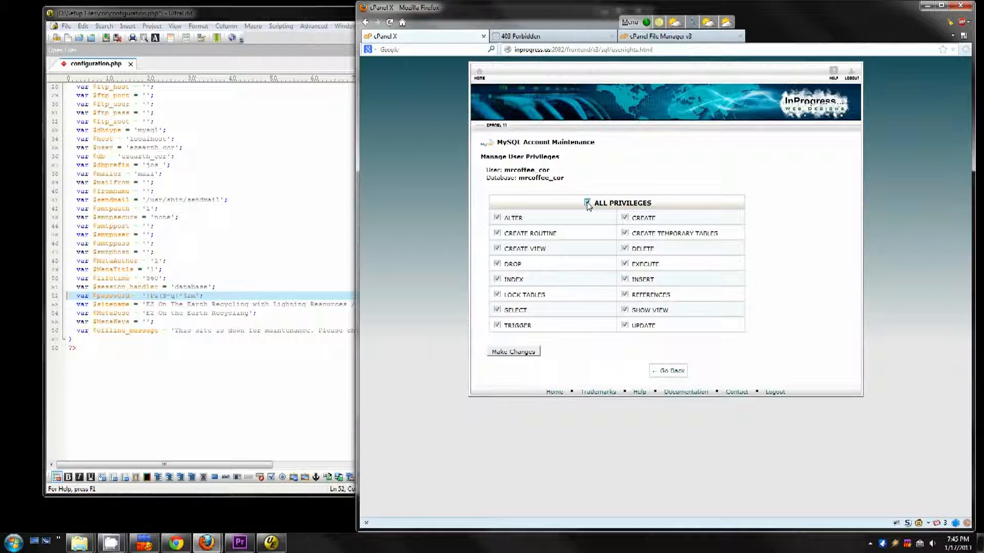
click(525, 352)
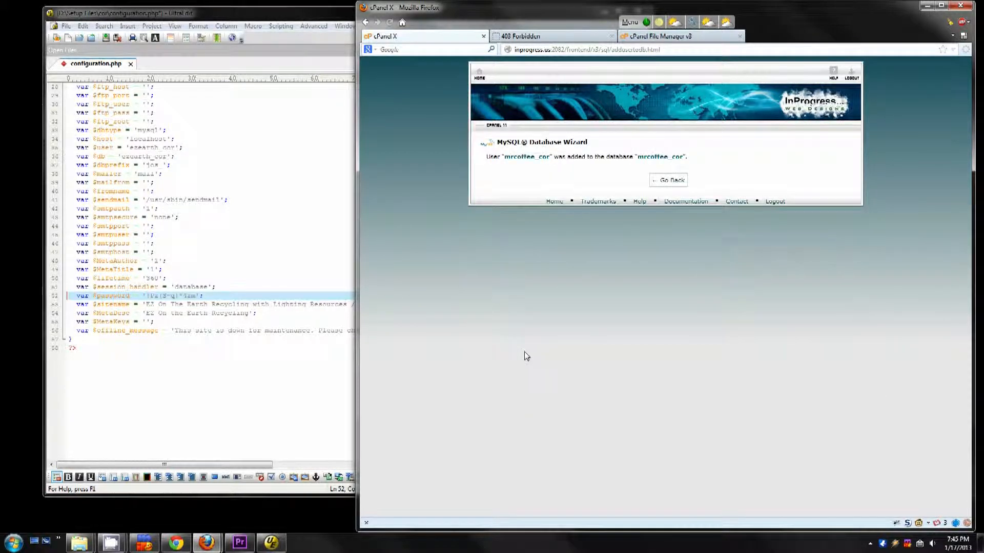
click(659, 180)
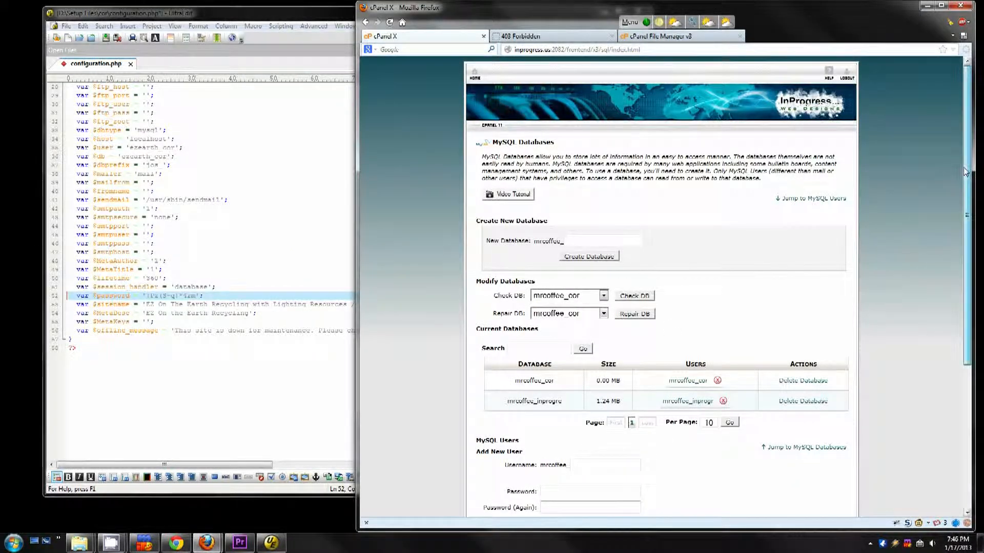
drag(963, 176, 963, 323)
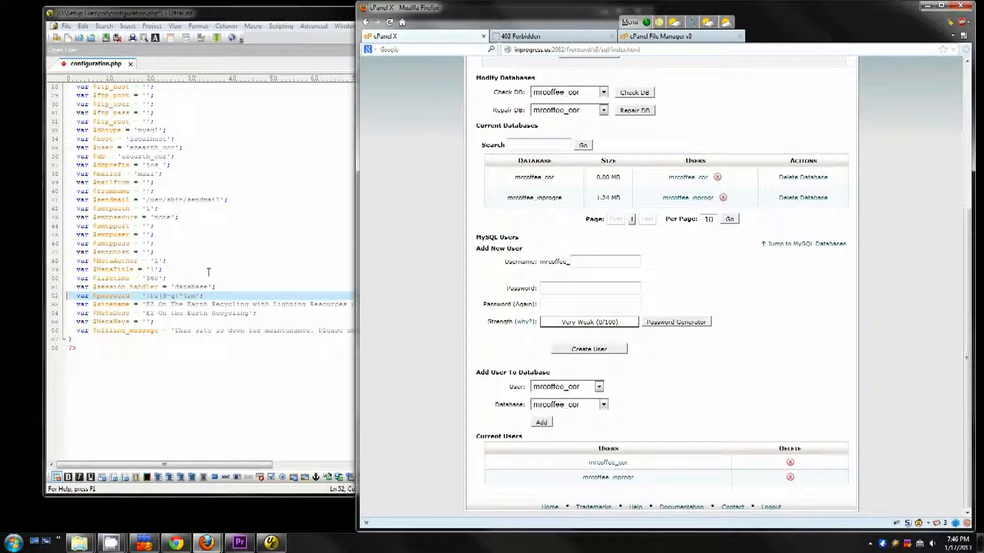
- Set the $user value in configuration.php to mrcoffee_cor by replacing its account prefix
click(198, 224)
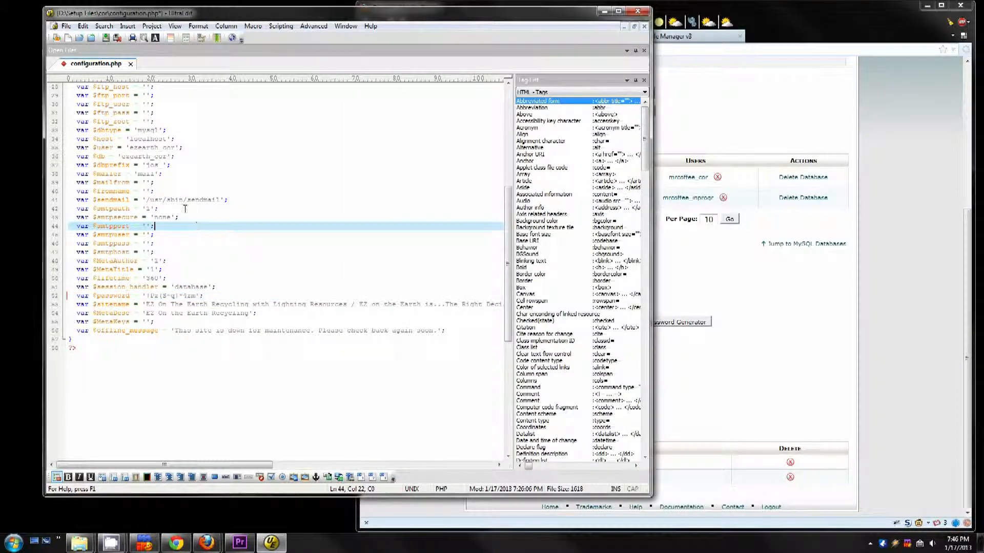
click(192, 214)
key(Up)
key(Up)
key(Up)
key(Up)
key(Up)
key(Up)
key(Up)
key(Up)
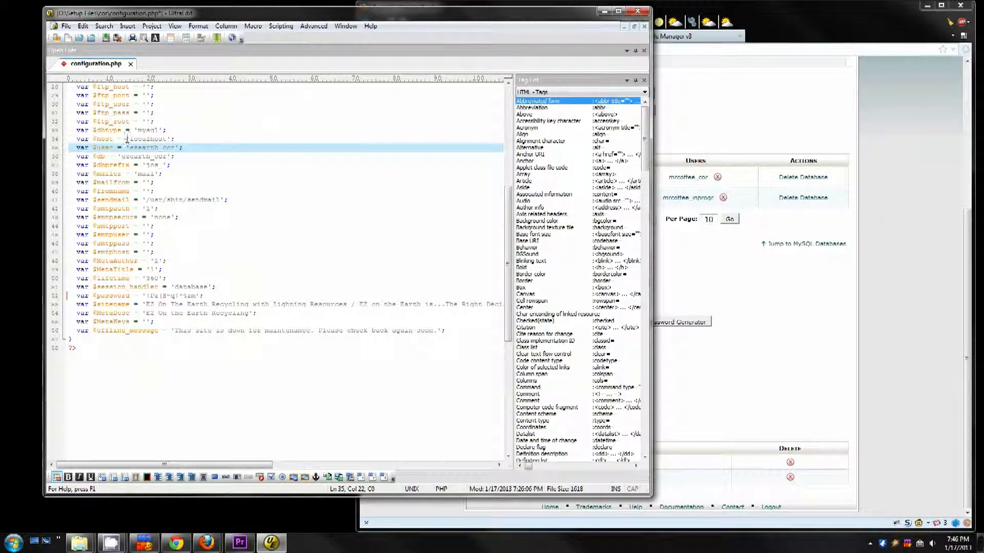
double_click(265, 155)
key(shift+Left)
key(shift+Left)
key(shift+Left)
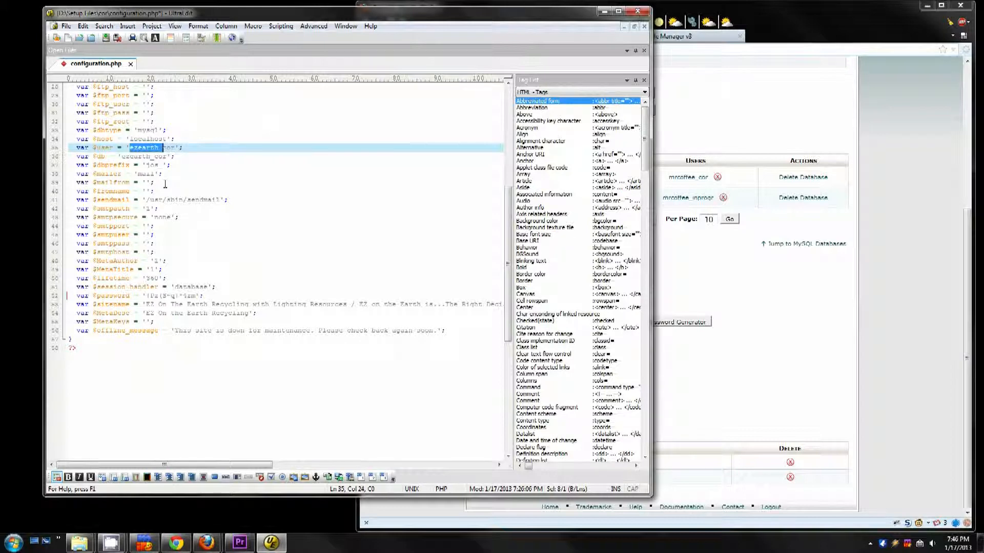
text(mrcoffee)
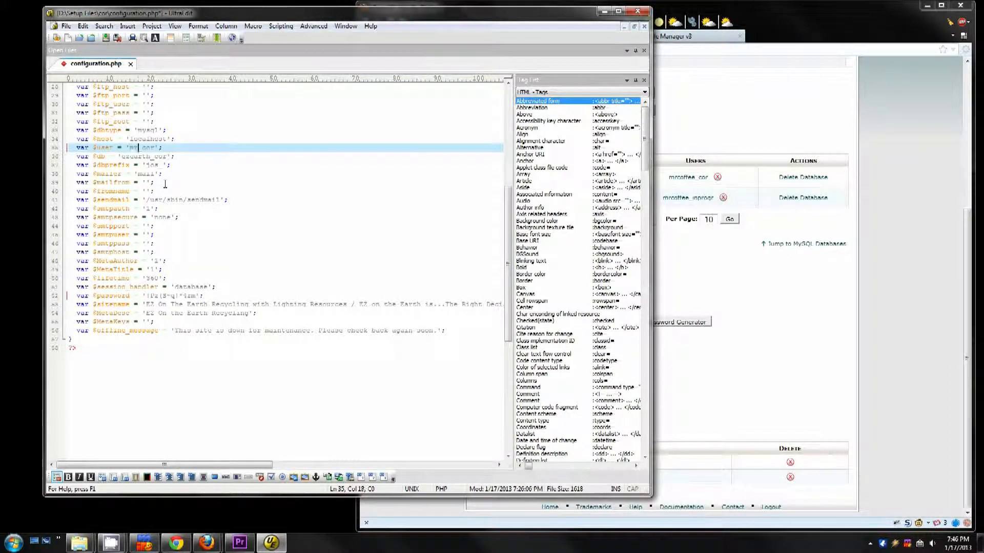
- Set the $db value in configuration.php to mrcoffee_cor by replacing its account prefix
key(Down)
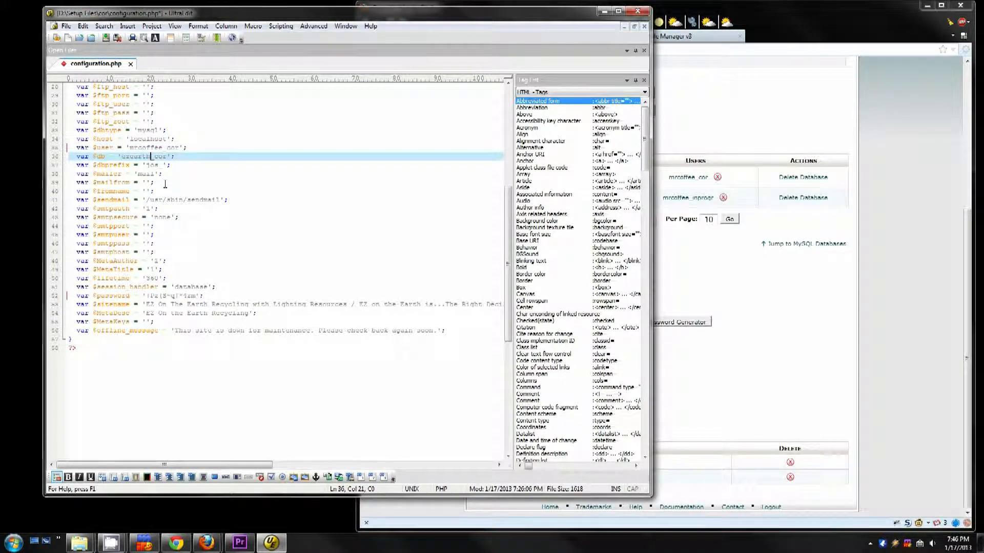
key(shift+Left)
key(shift+Left)
key(shift+Left)
key(shift+Left)
key(shift+Left)
key(shift+Left)
key(shift+Left)
key(shift+Left)
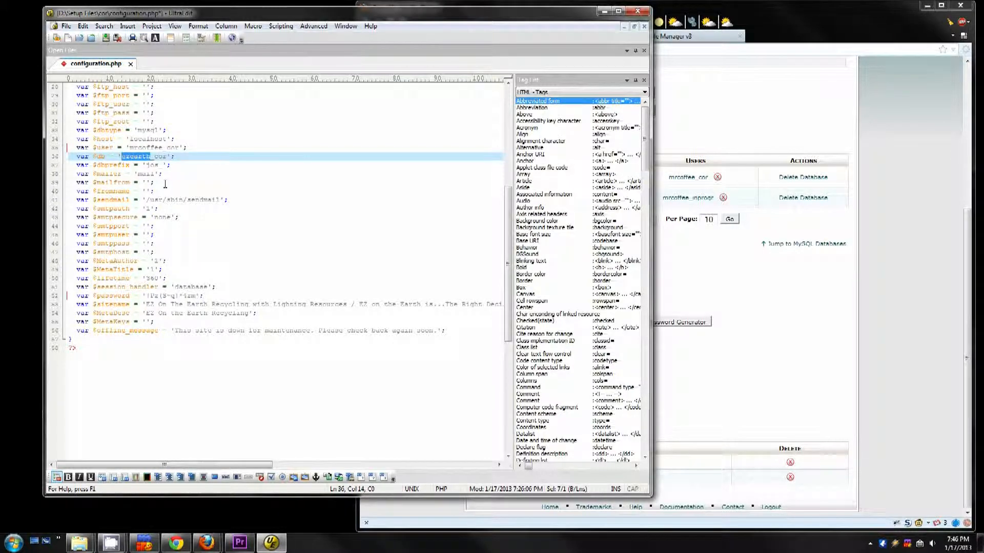
text(mrcoffee)
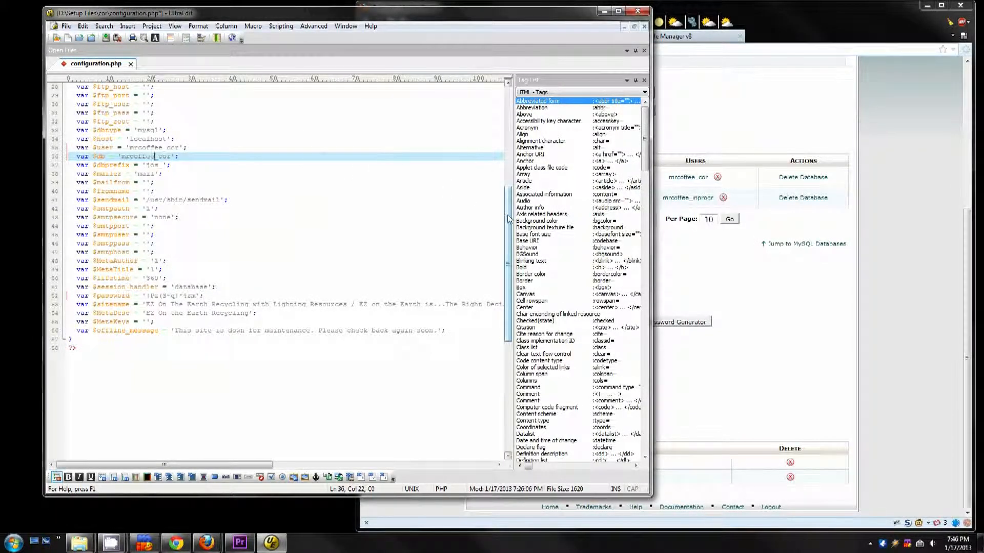
- Examine the $log_path and $tmp_path settings in configuration.php
drag(507, 217, 506, 122)
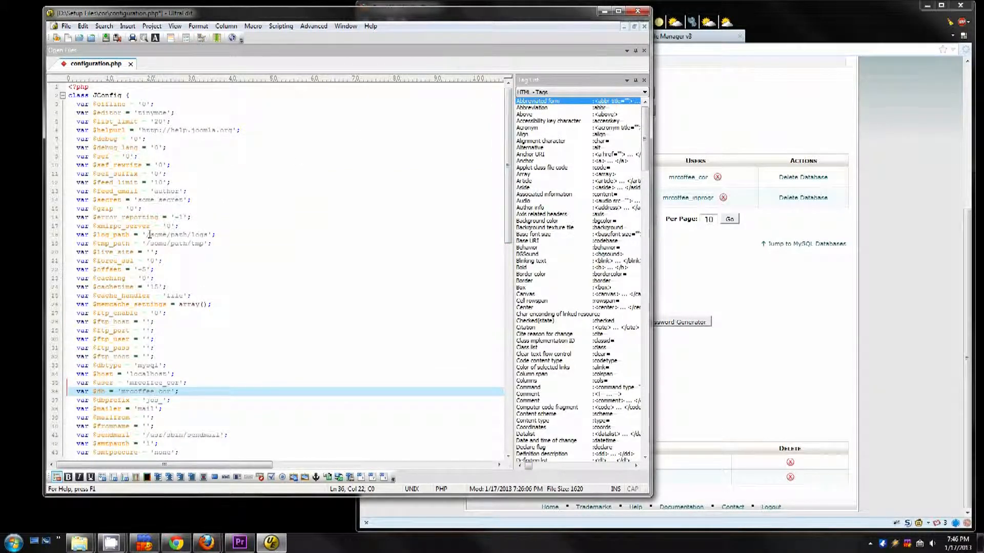
drag(150, 235, 181, 236)
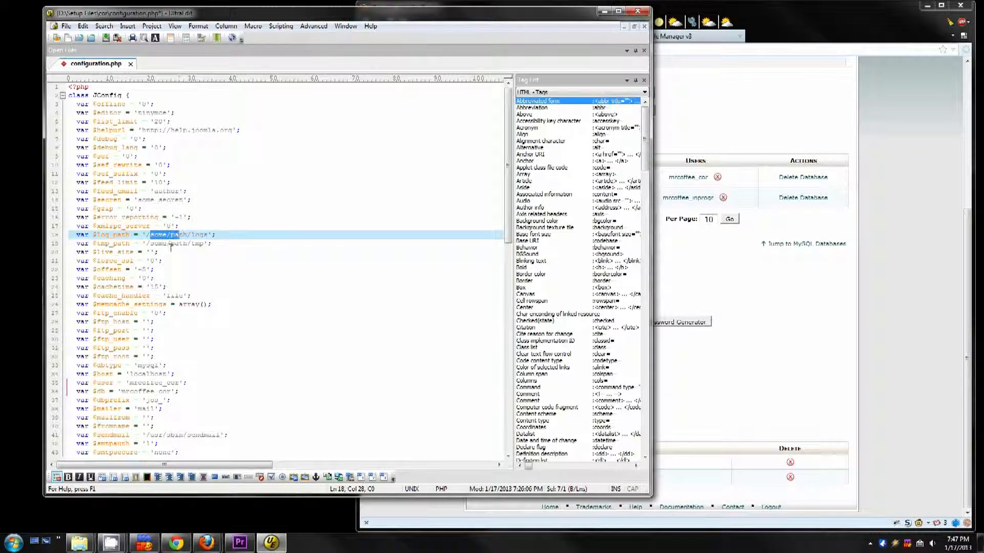
click(203, 266)
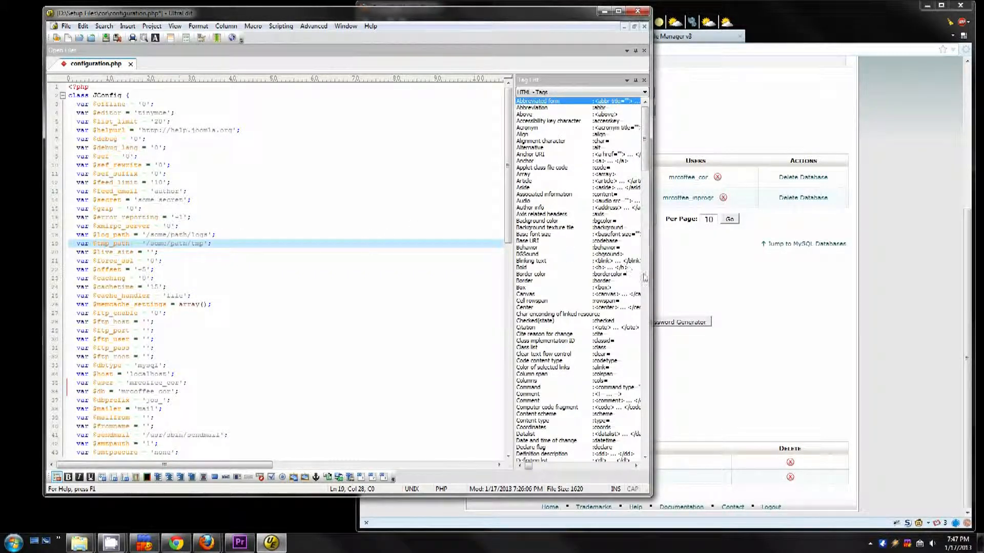
- Open the inprogress.us control panel's home page and select the Home Directory path in the account stats
click(671, 280)
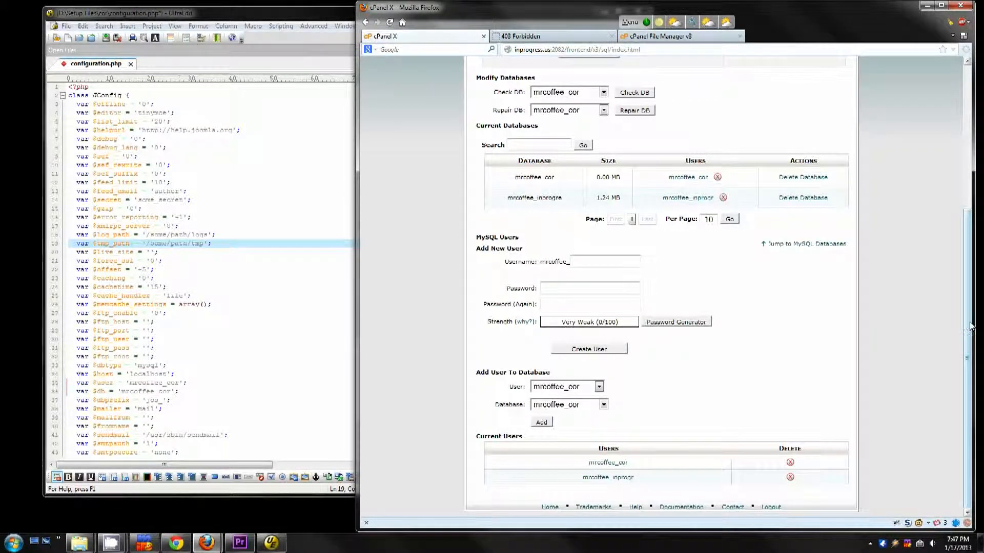
scroll(560, 118, up, 8)
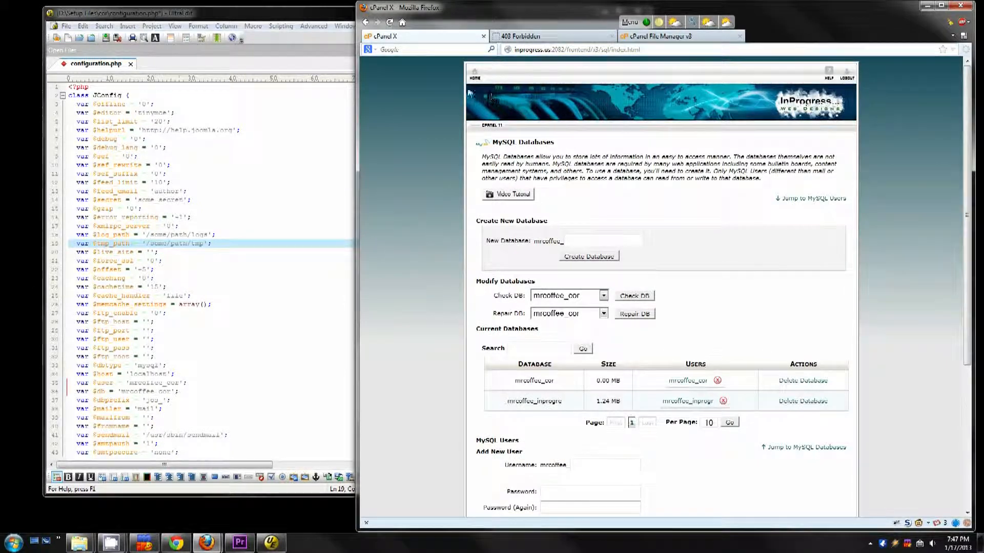
click(474, 74)
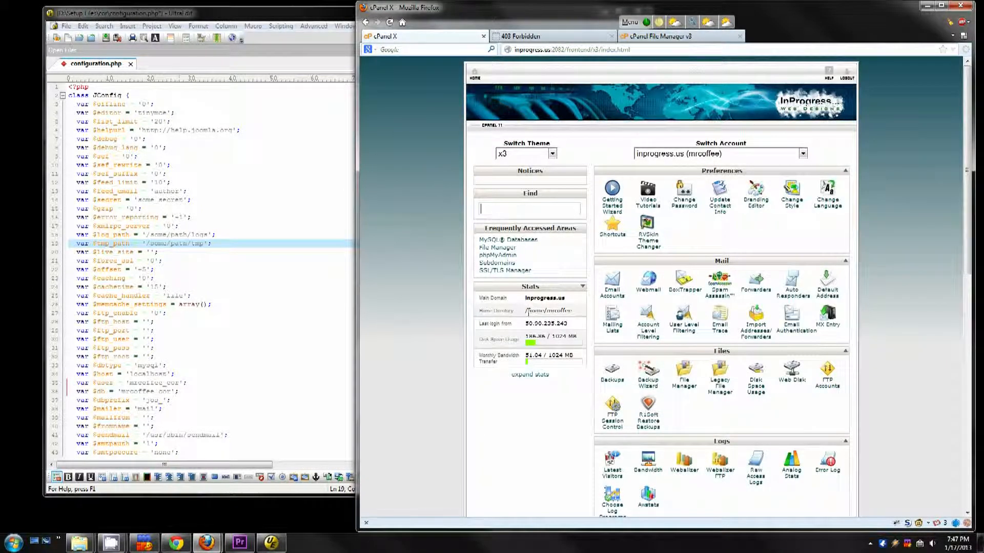
triple_click(543, 312)
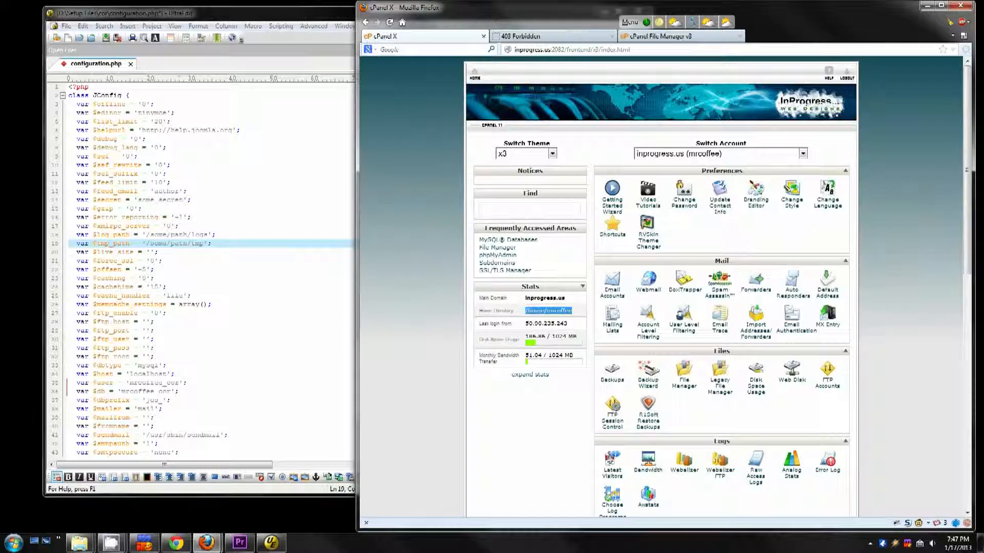
- Replace some with mrcoffee in the $log_path value of configuration.php and return to the control panel
click(158, 234)
double_click(158, 234)
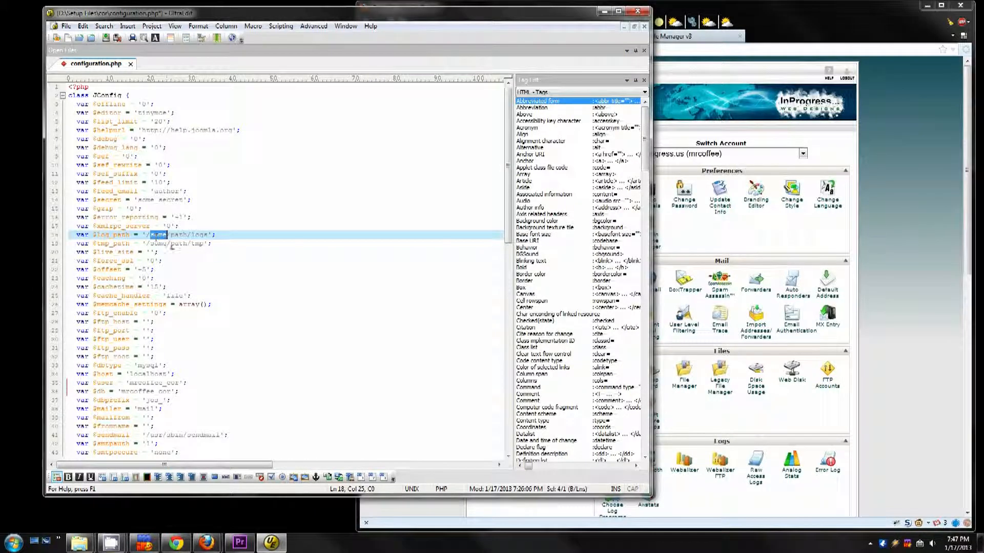
text(mrcoffee)
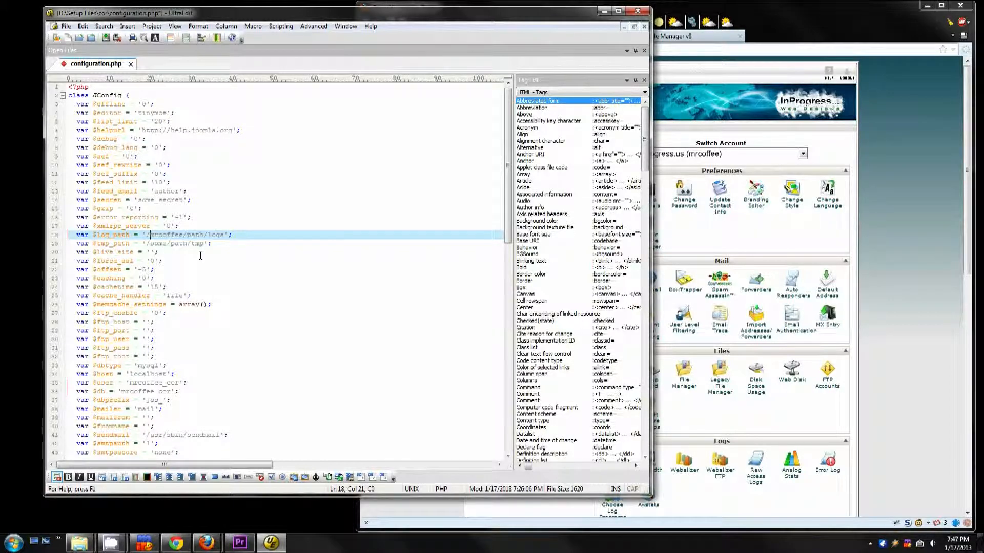
click(818, 5)
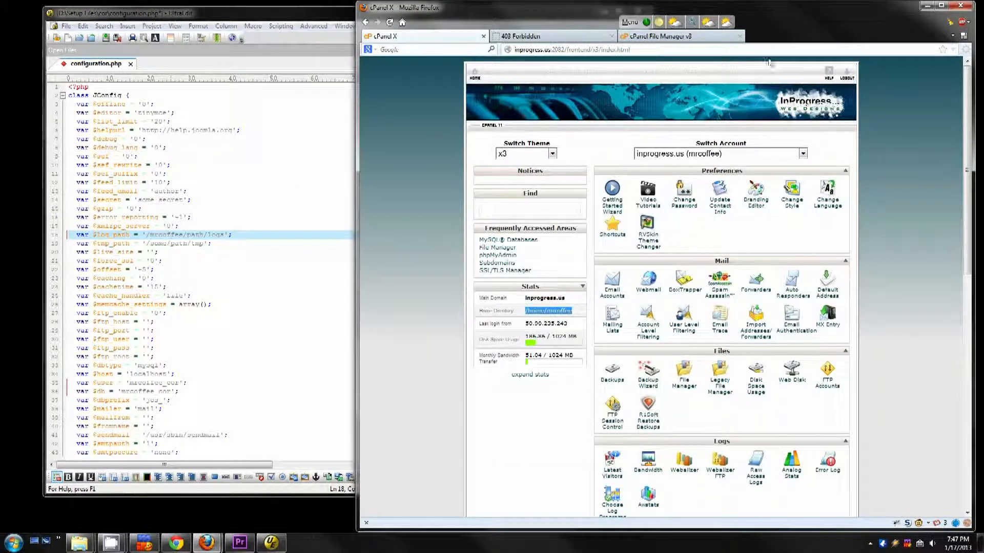
- Complete the $log_path value in configuration.php as /home/mrcoffee/test/logs
click(155, 230)
text(home/)
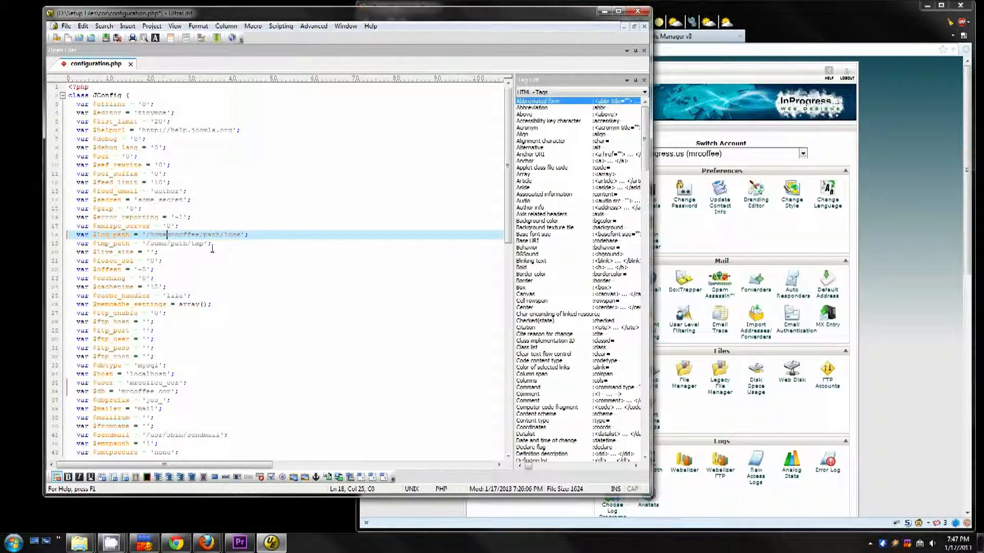
key(Right)
key(Right)
key(shift+Right)
key(shift+Right)
key(shift+Right)
key(shift+Right)
key(shift+Right)
key(shift+Right)
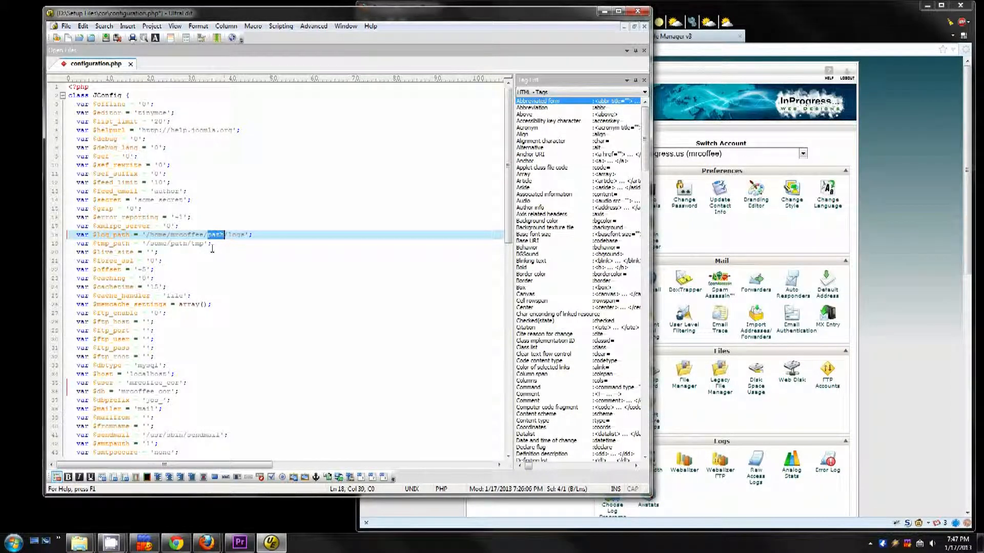
text(tee)
click(212, 248)
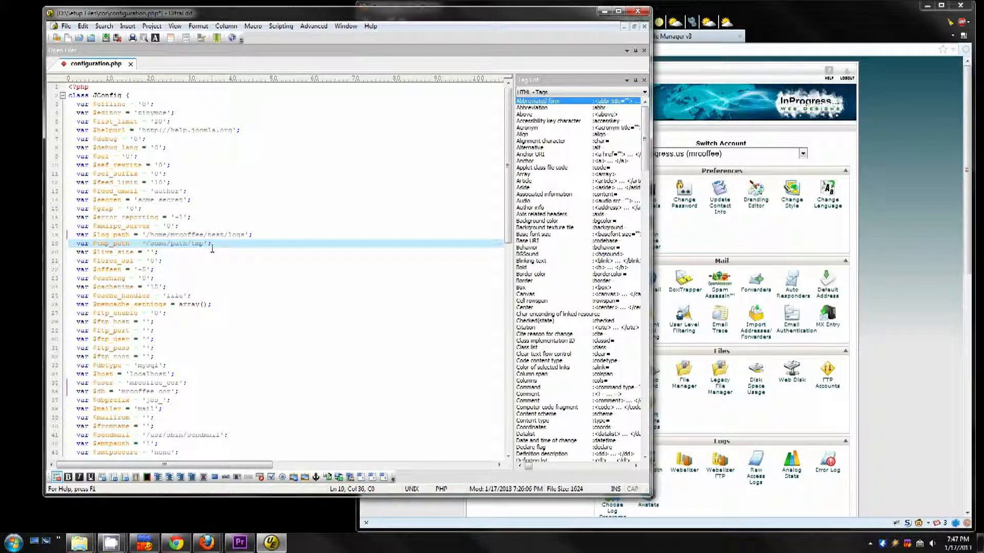
- Check the test folder segment of the $log_path value and save configuration.php
double_click(186, 235)
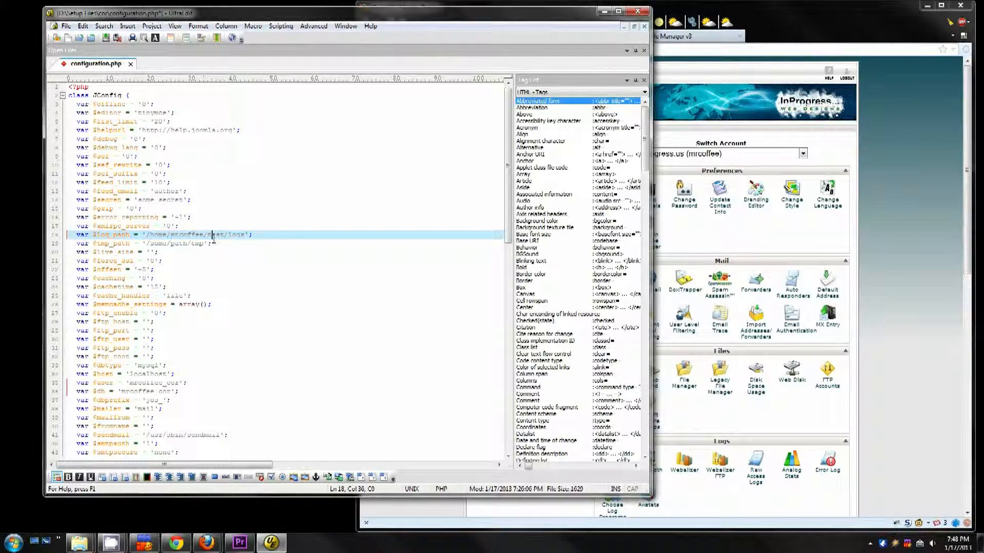
double_click(215, 235)
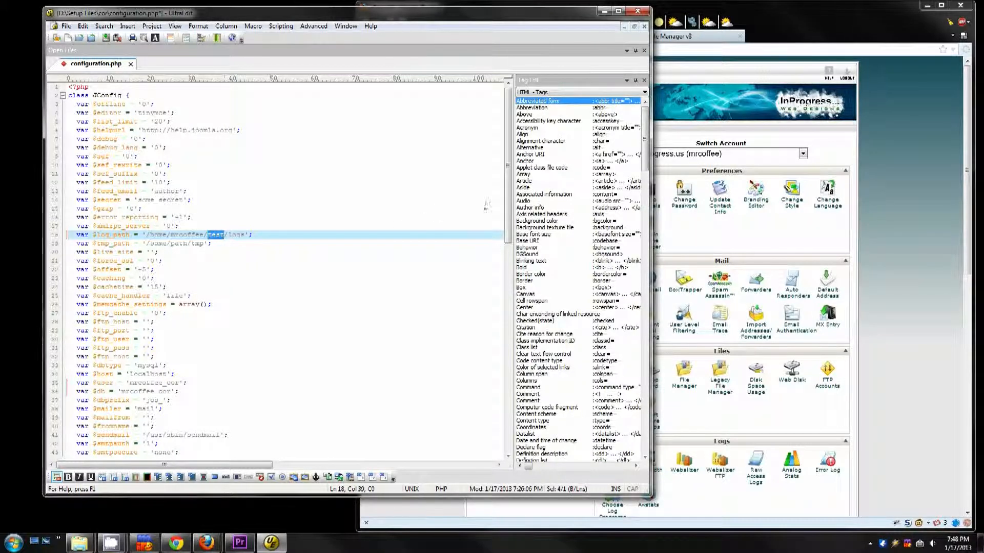
mouse_move(508, 204)
mouse_down()
mouse_move(510, 246)
mouse_move(511, 213)
mouse_up()
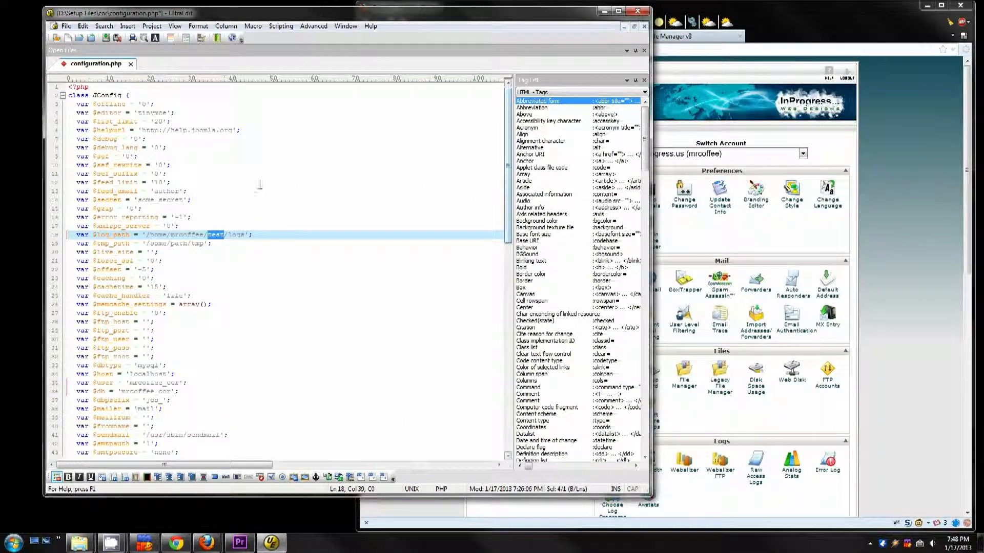
click(301, 209)
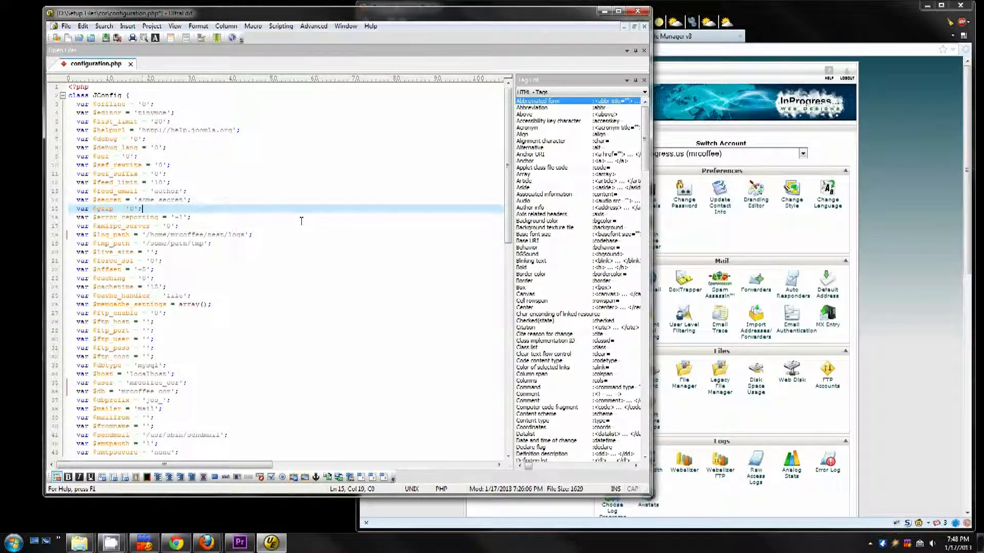
key(ctrl+s)
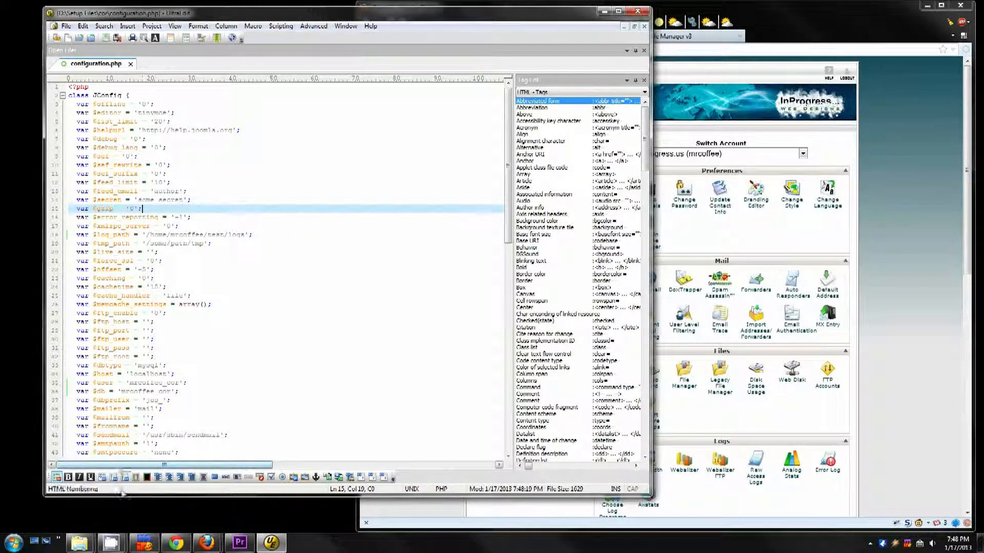
- Delete the backup file configuration.php.bak from the D:\Setup Files\cor folder
click(79, 542)
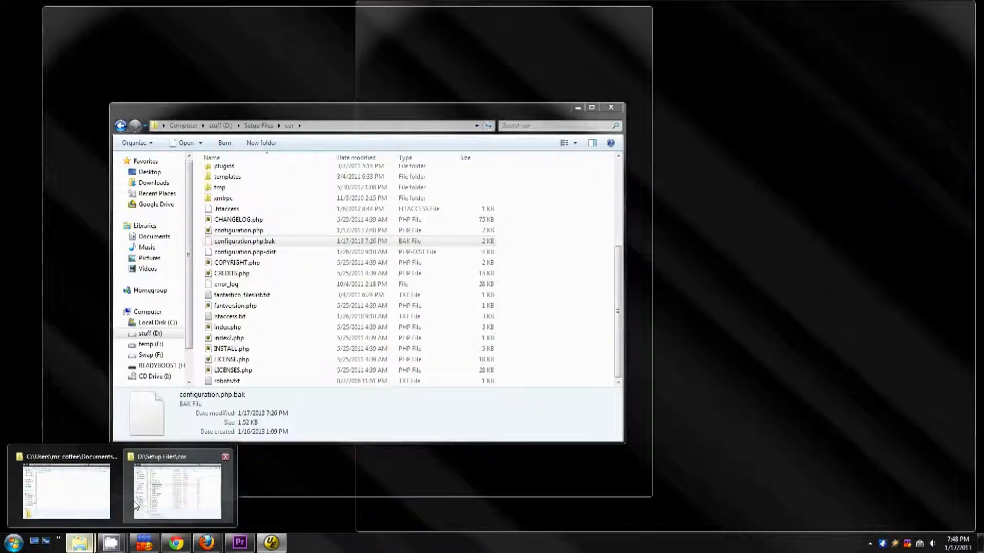
click(177, 492)
click(226, 252)
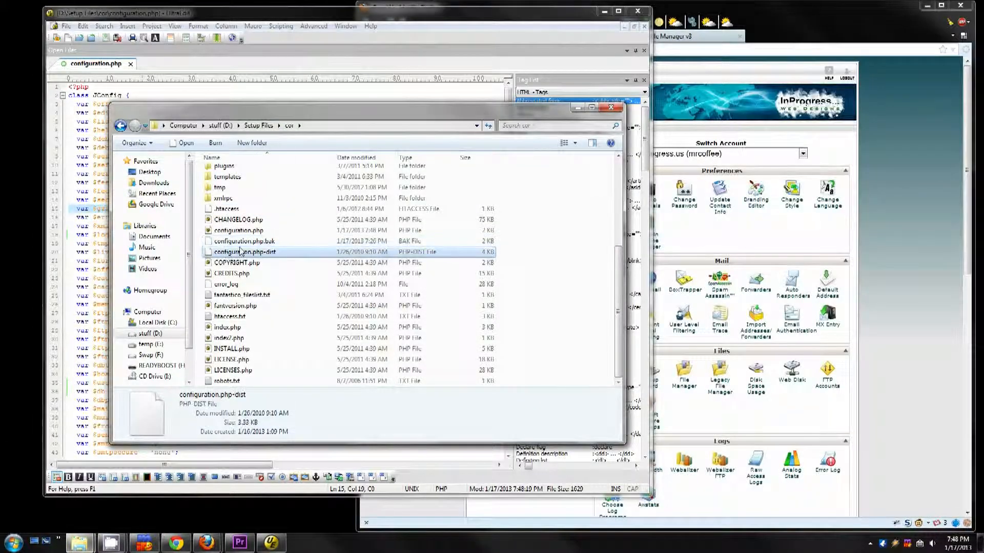
click(243, 243)
click(243, 253)
click(243, 243)
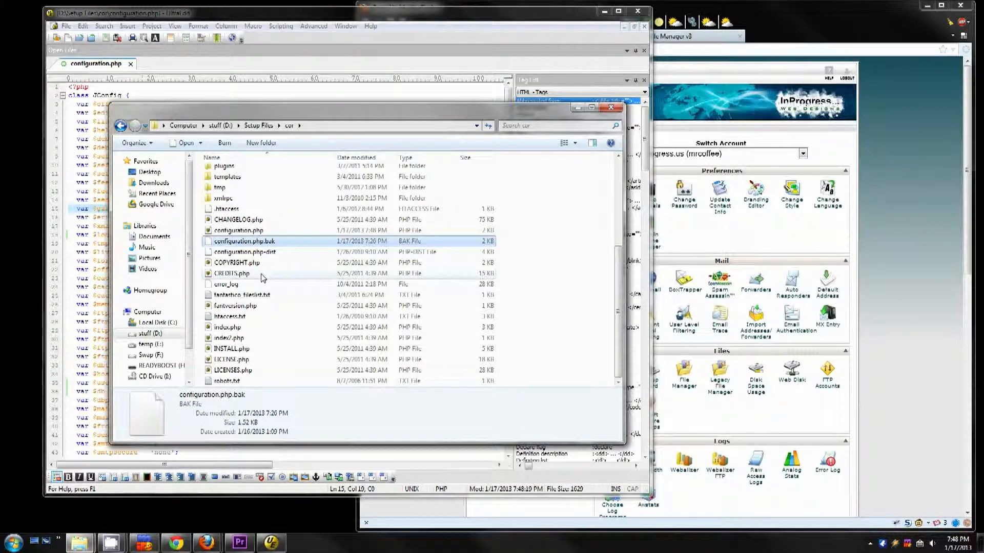
key(Delete)
key(Return)
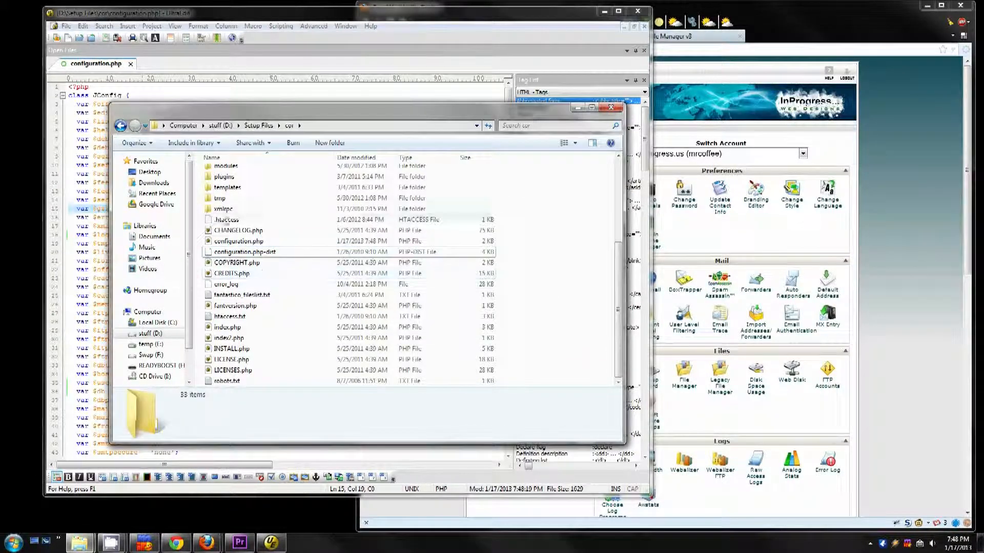
- Compress all files and folders in the cor folder into cor.zip with 7-Zip
key(Down)
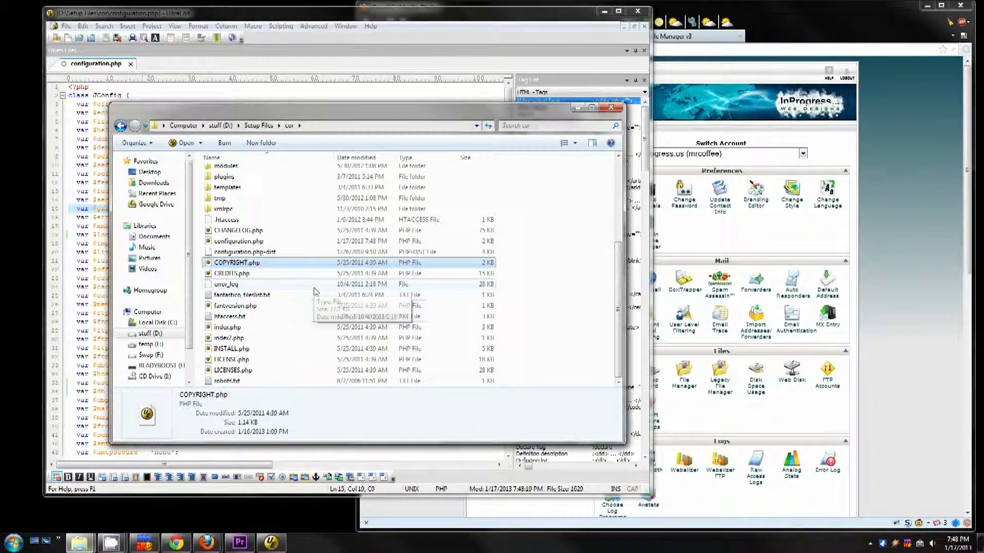
key(ctrl+a)
right_click(327, 221)
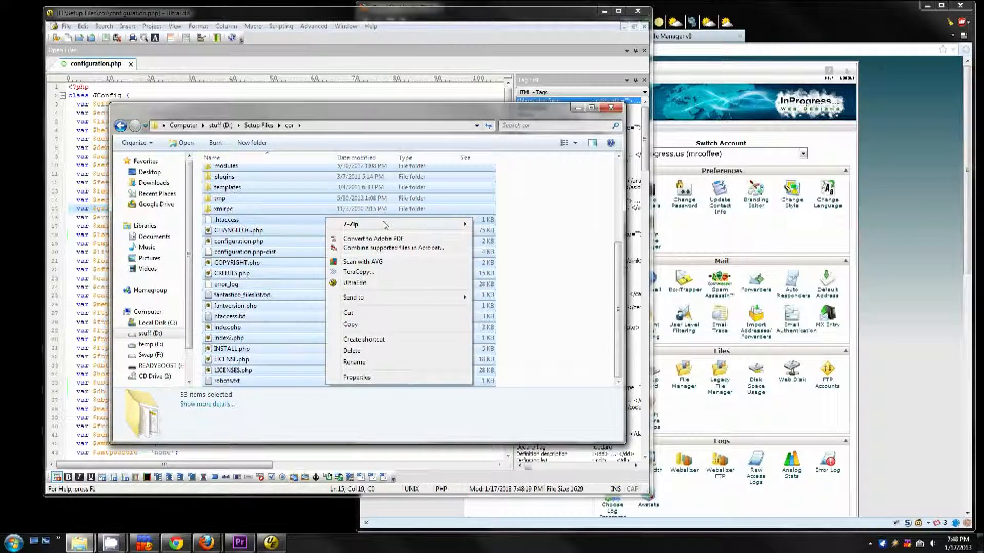
mouse_move(404, 224)
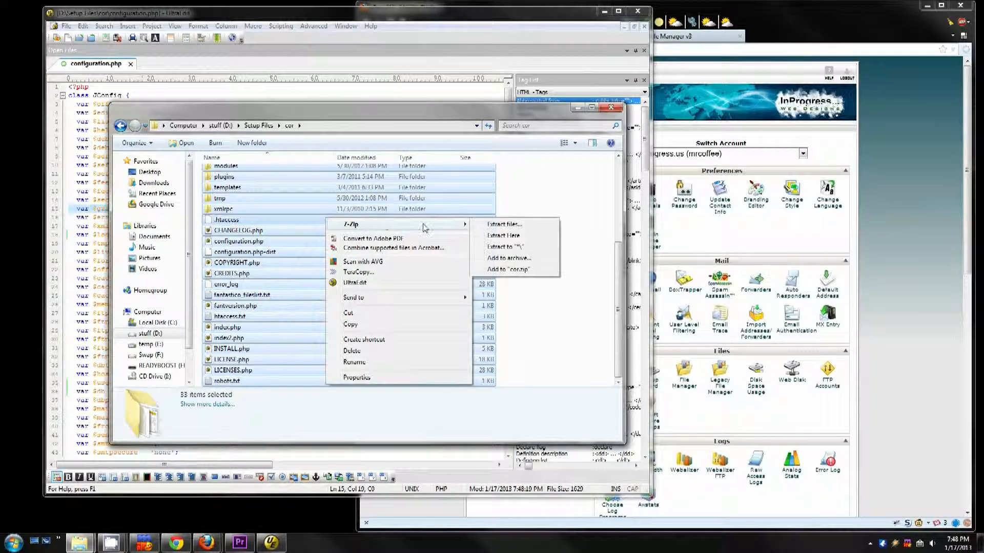
click(503, 271)
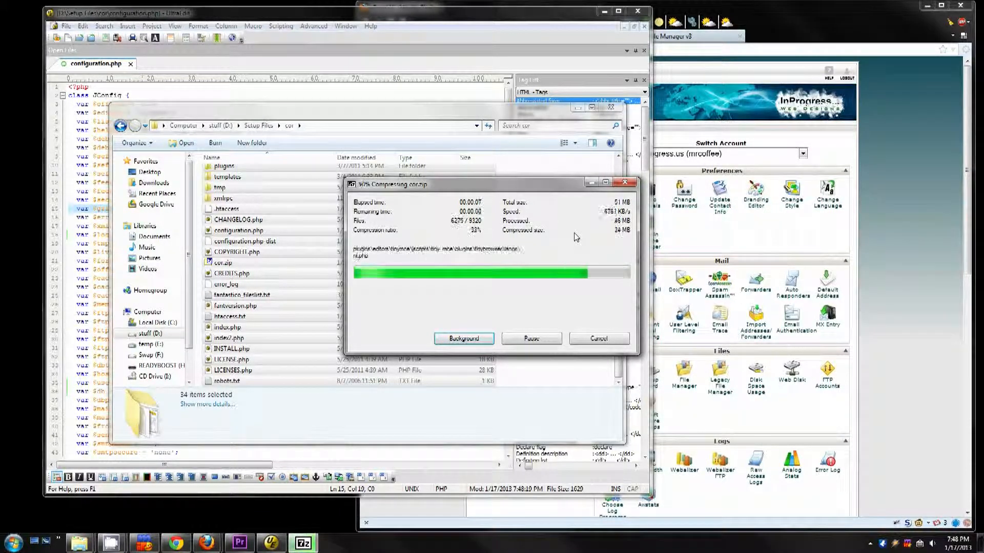
click(480, 263)
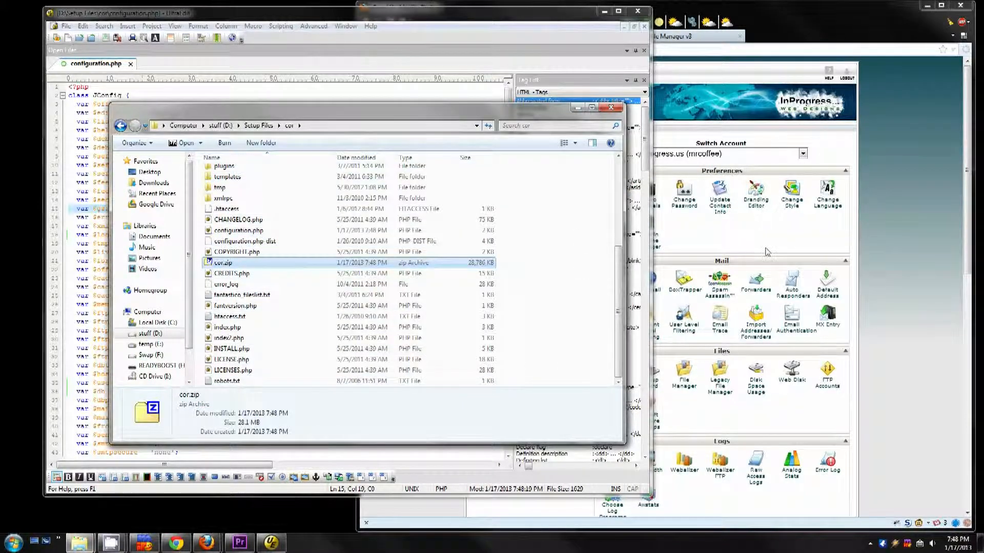
- Upload the new cor.zip from the D:\Setup Files\cor folder to public_html/test with the cPanel File Manager
click(839, 250)
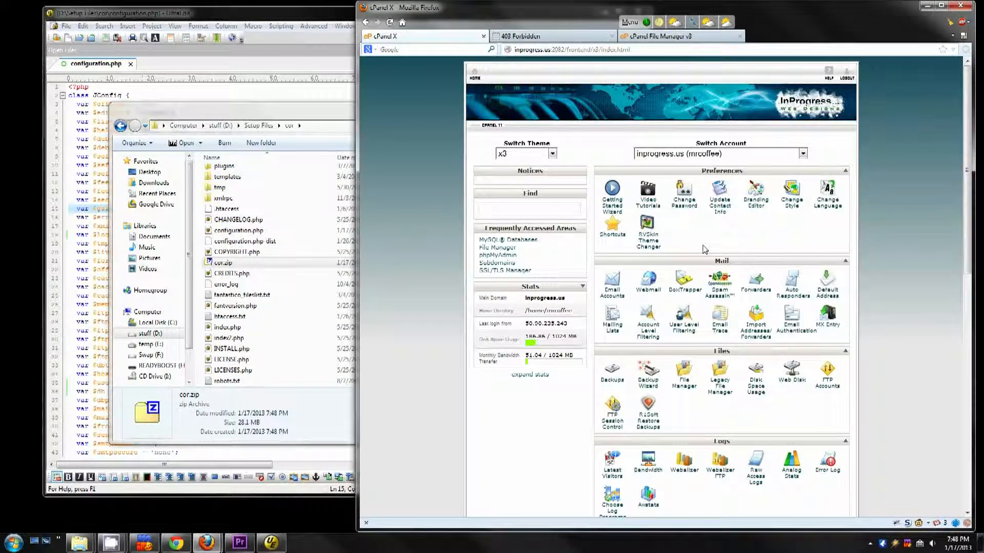
click(658, 36)
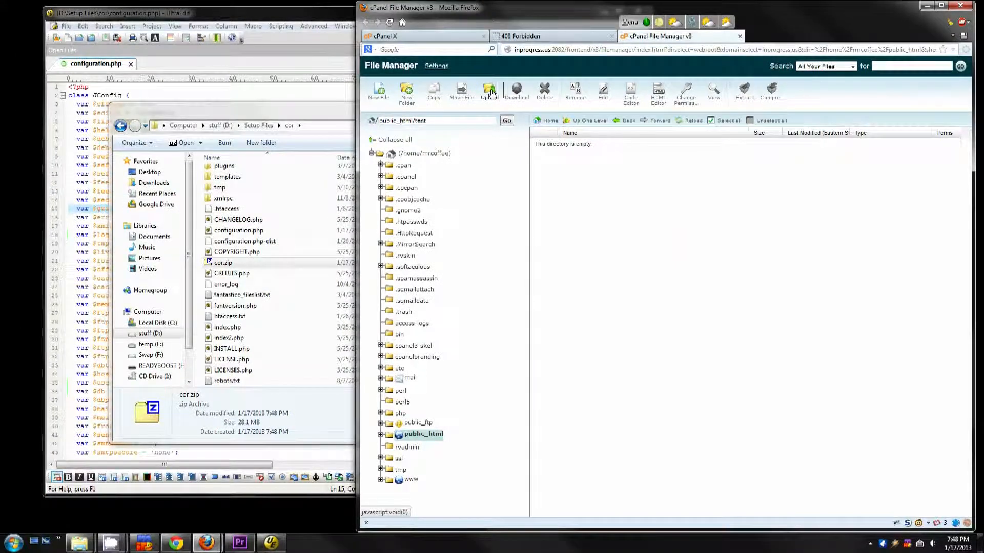
click(485, 94)
click(603, 121)
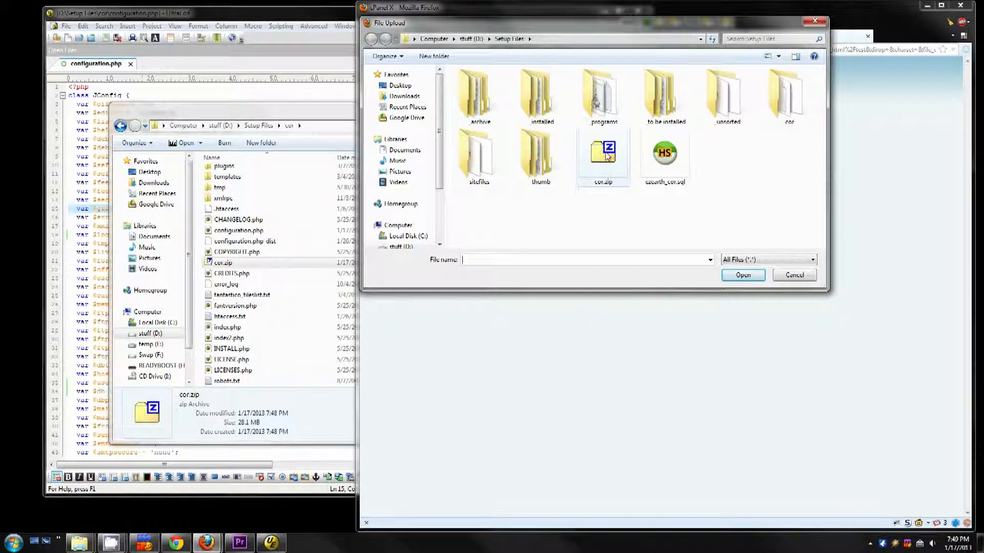
click(615, 183)
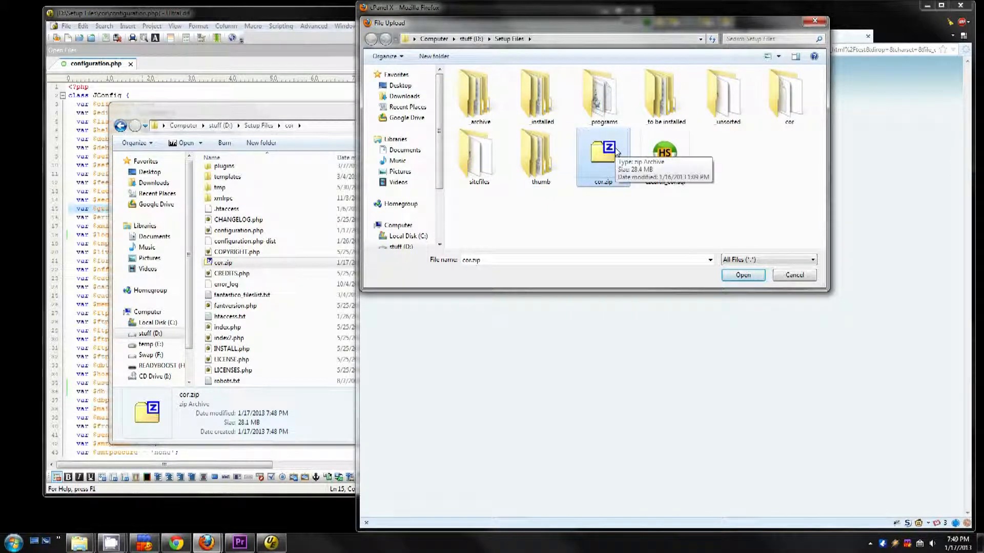
double_click(786, 105)
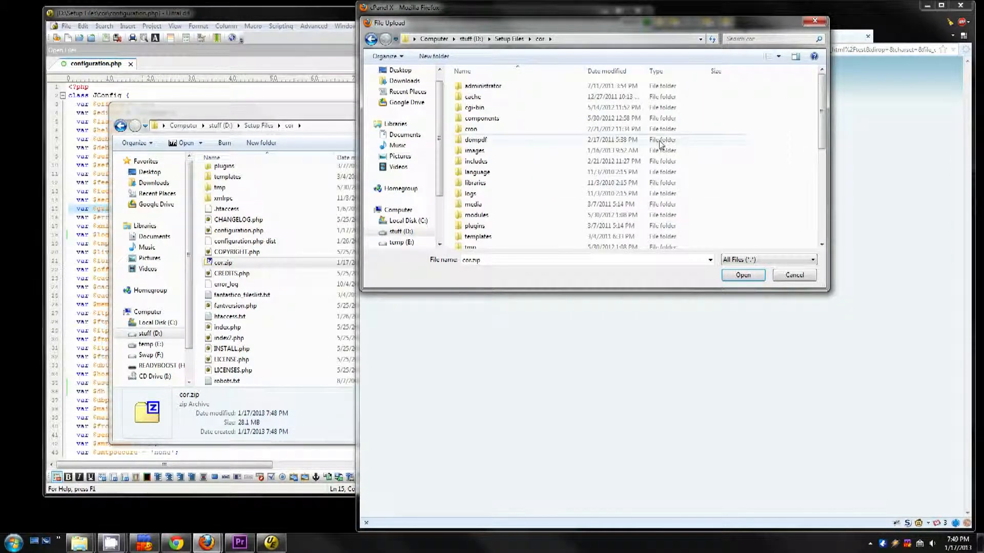
drag(823, 114, 826, 191)
click(474, 133)
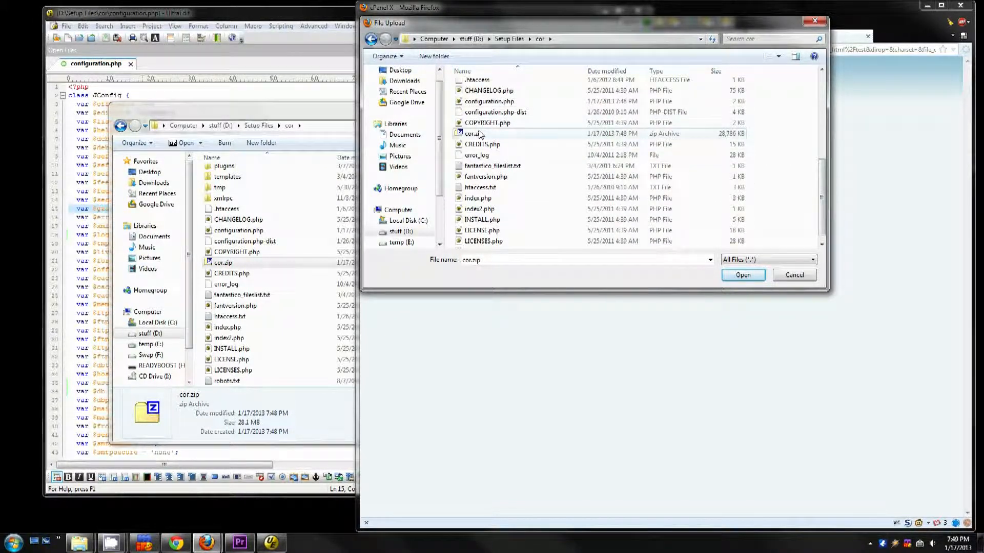
click(742, 275)
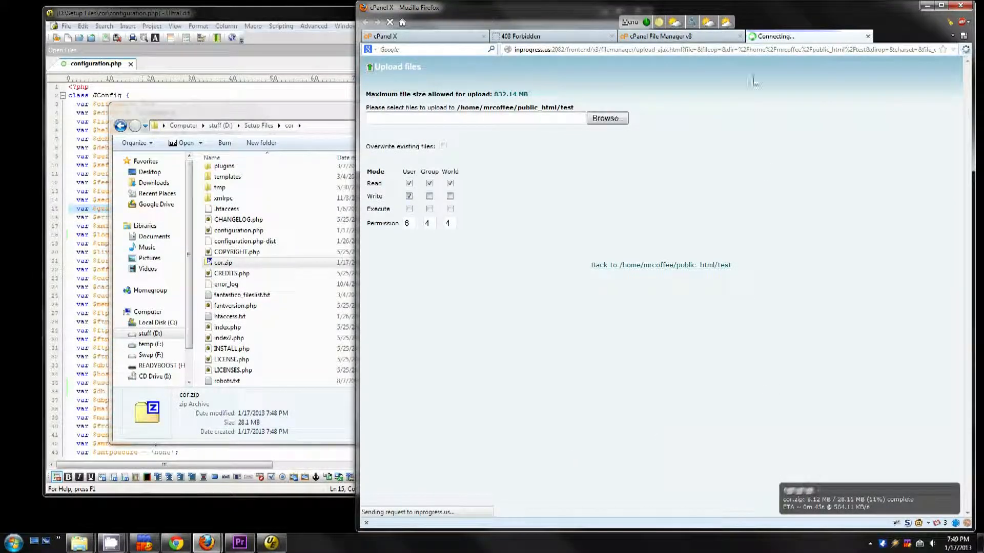
- Open phpMyAdmin from the cPanel home page and select the mrcoffee_cor database
click(681, 37)
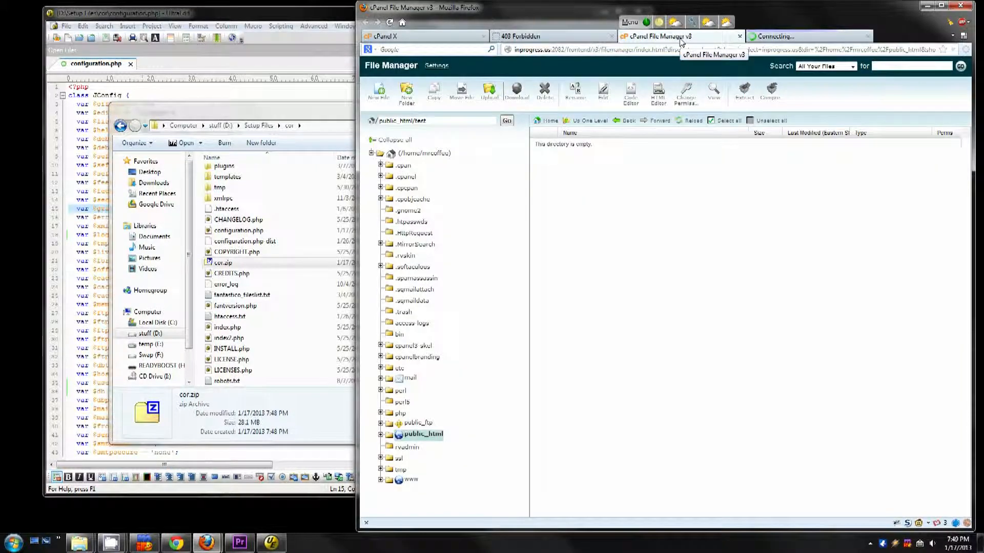
click(543, 36)
click(441, 36)
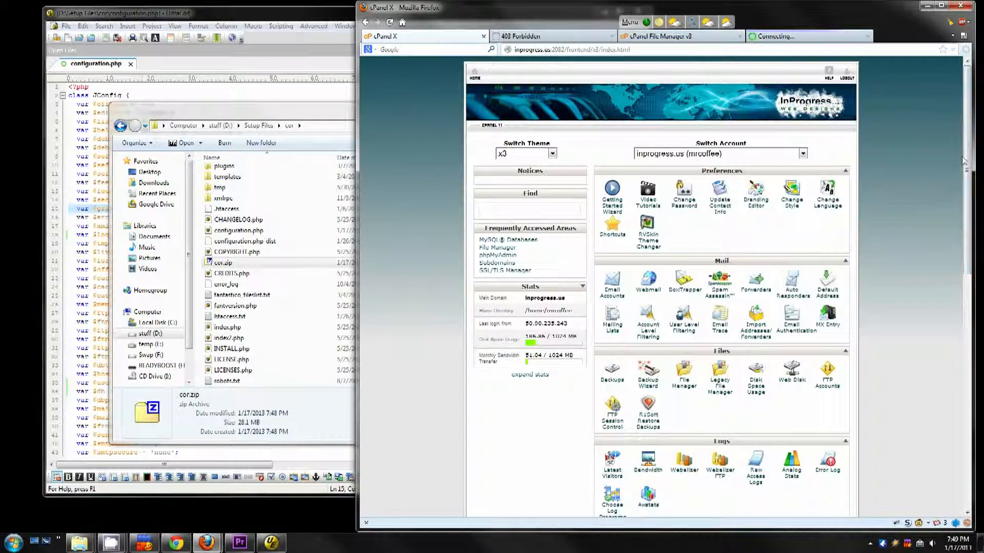
drag(967, 166, 974, 346)
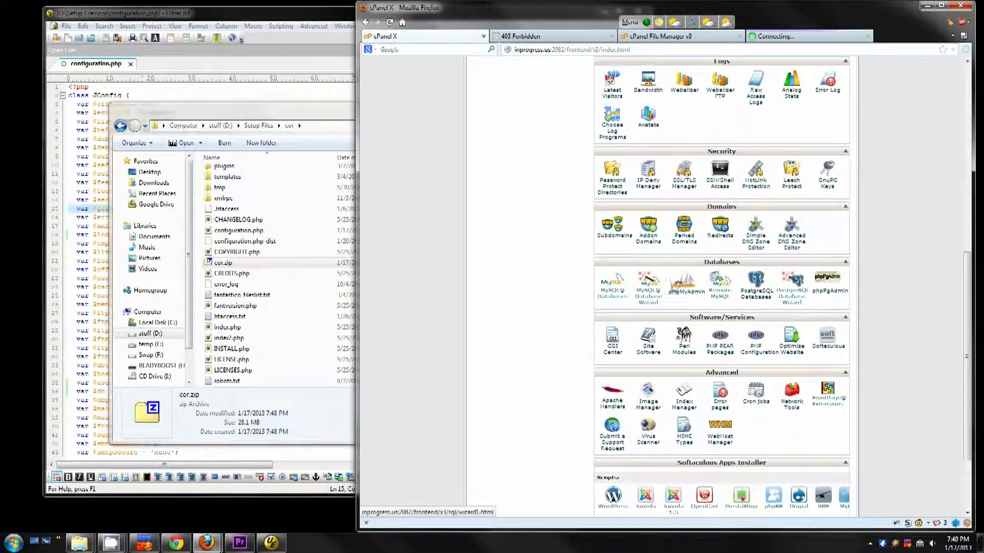
click(685, 284)
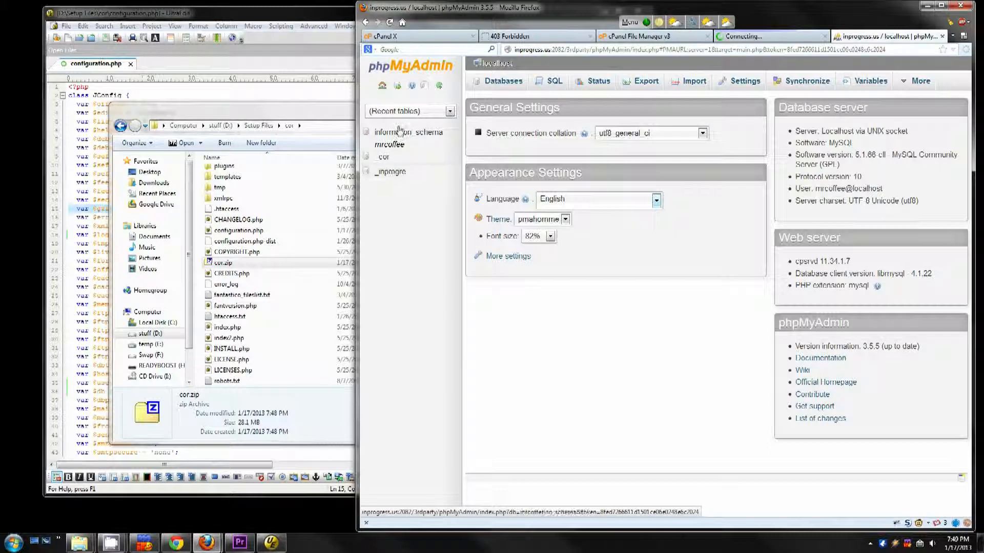
click(385, 160)
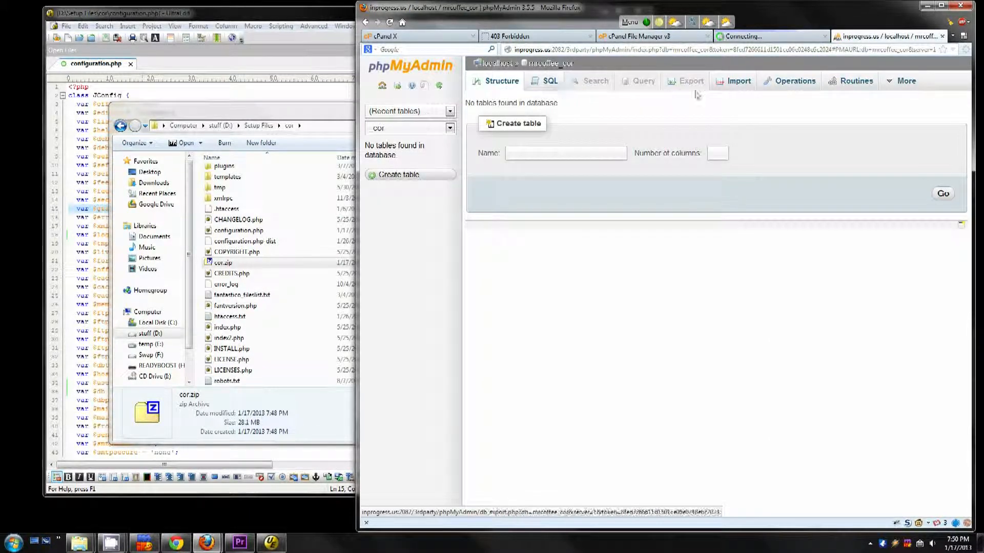
- Import ezearth_cor.sql from D:\Setup Files into the mrcoffee_cor database
click(727, 83)
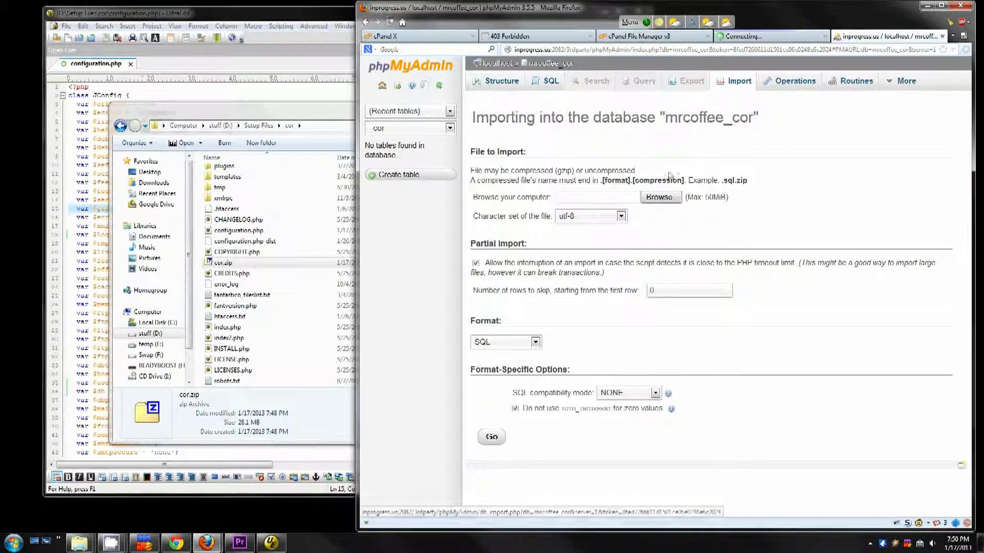
click(660, 197)
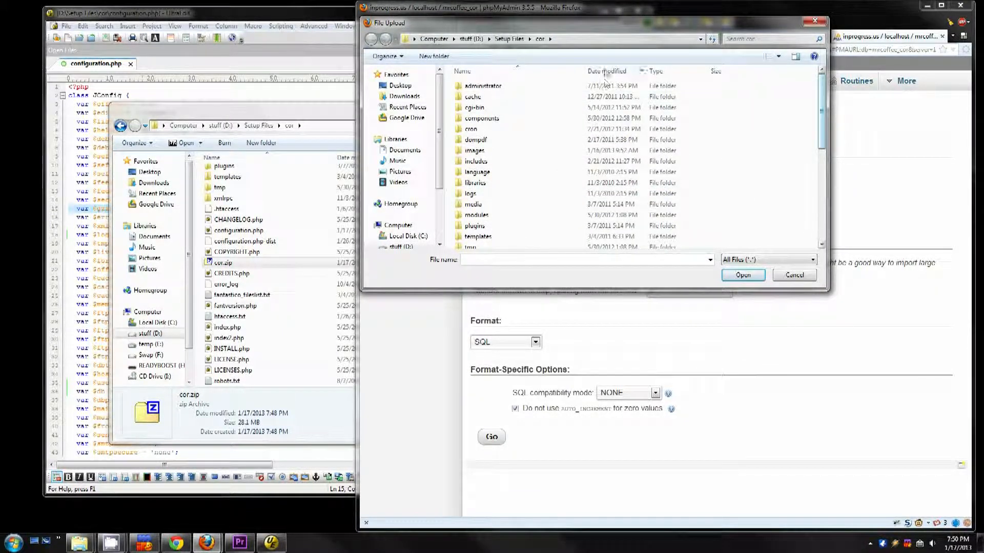
click(501, 43)
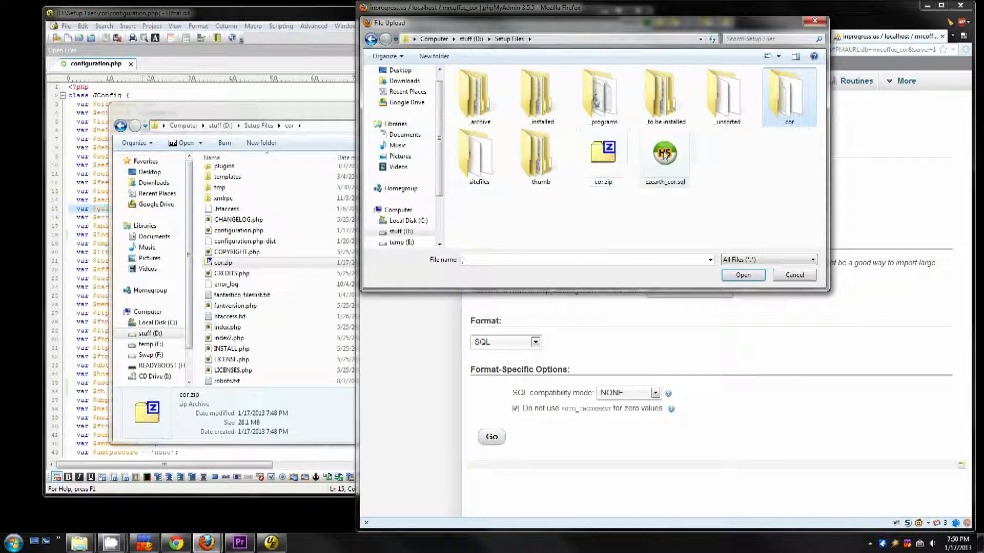
click(652, 168)
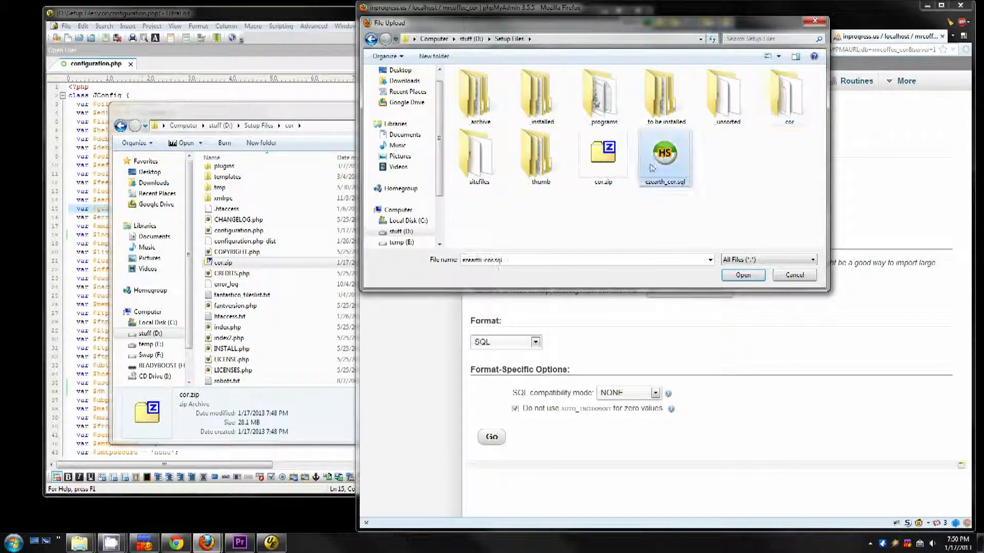
click(738, 275)
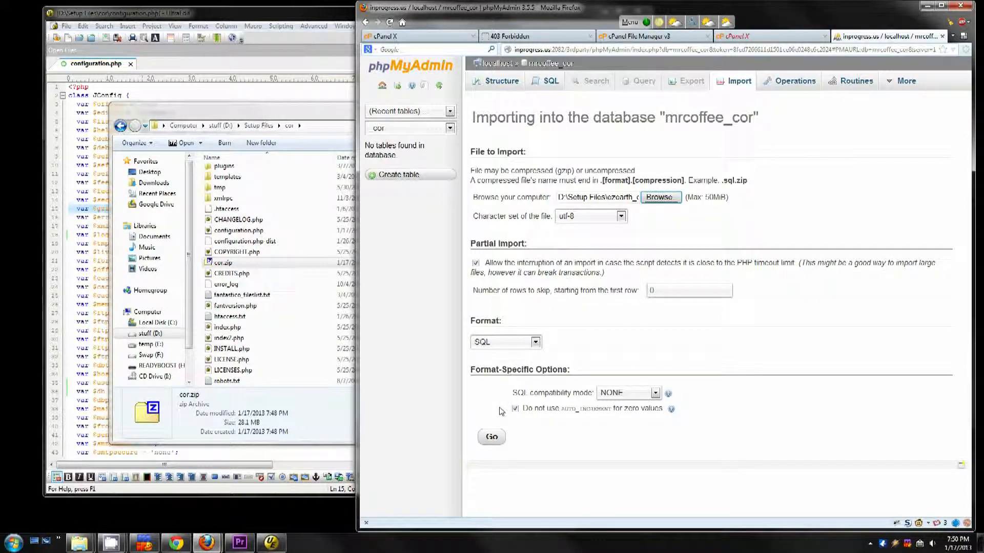
click(492, 437)
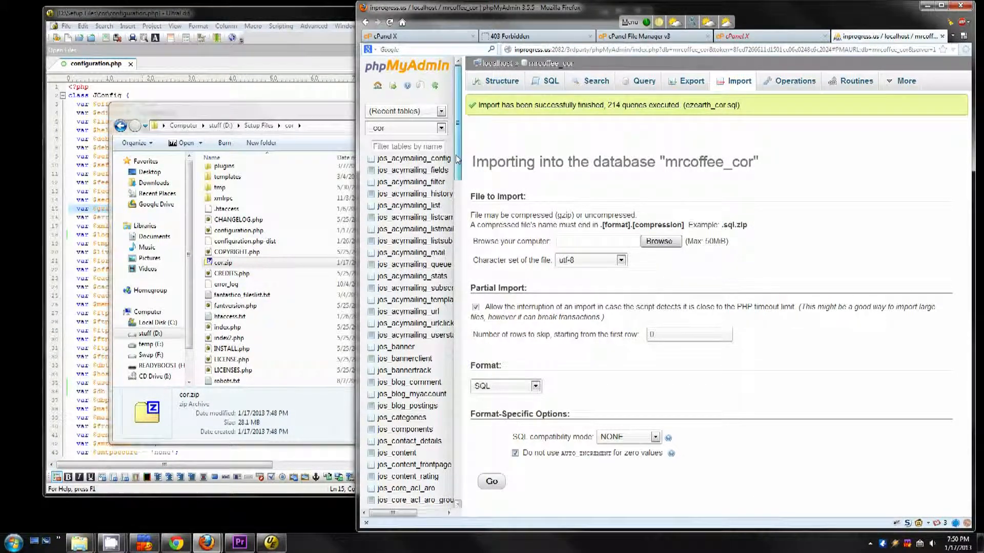
- Switch to UltraEdit and open ezearth_cor.sql from the D:\Setup Files folder
drag(458, 148, 458, 77)
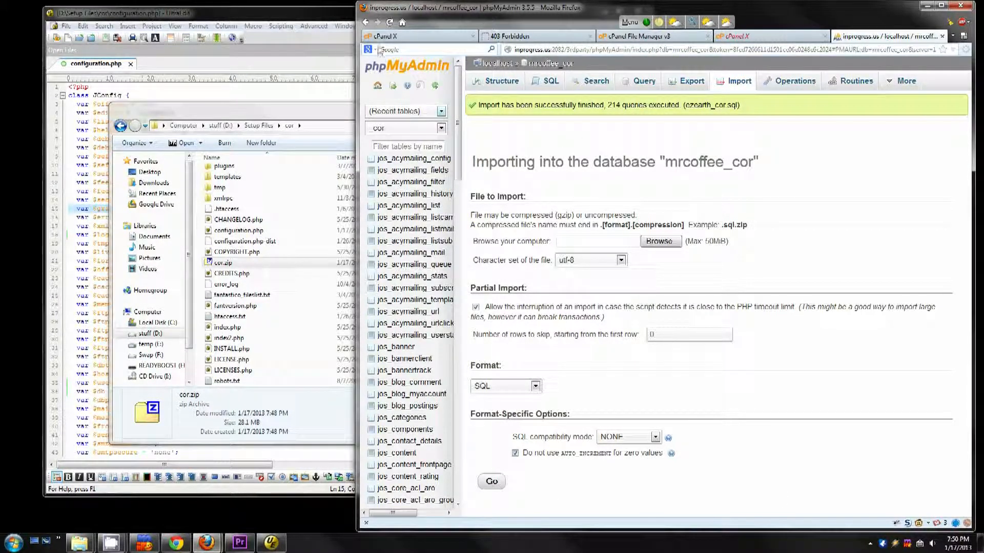
click(296, 18)
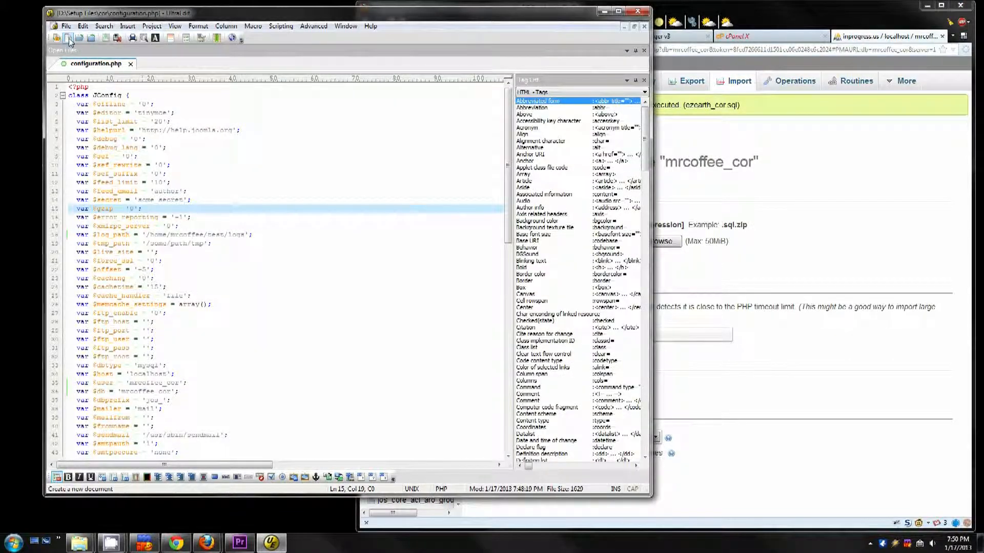
click(79, 38)
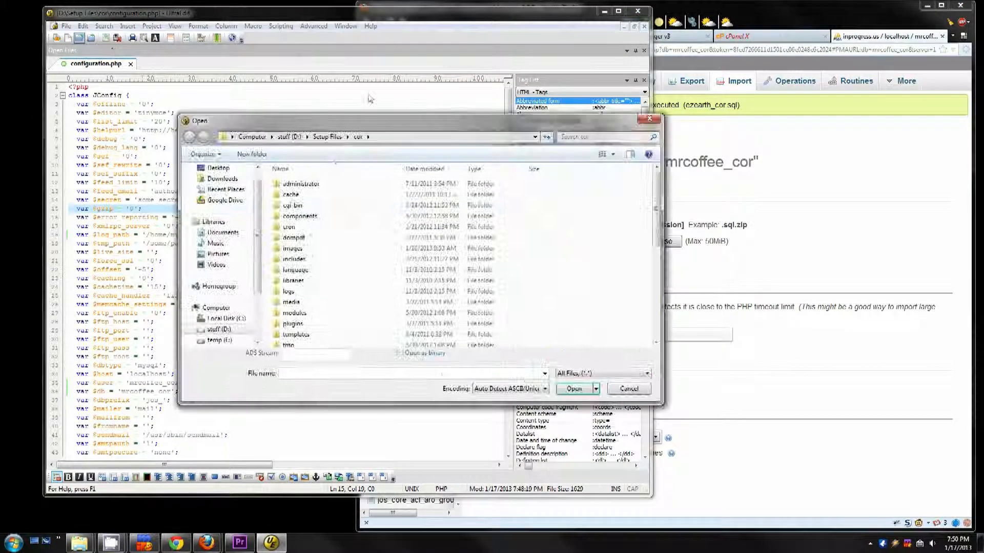
click(327, 137)
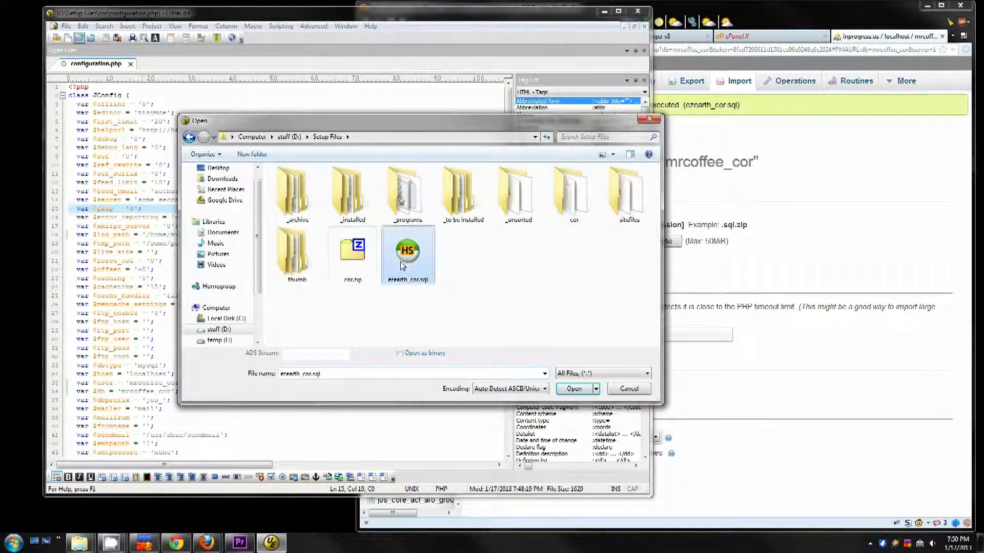
double_click(400, 262)
click(194, 182)
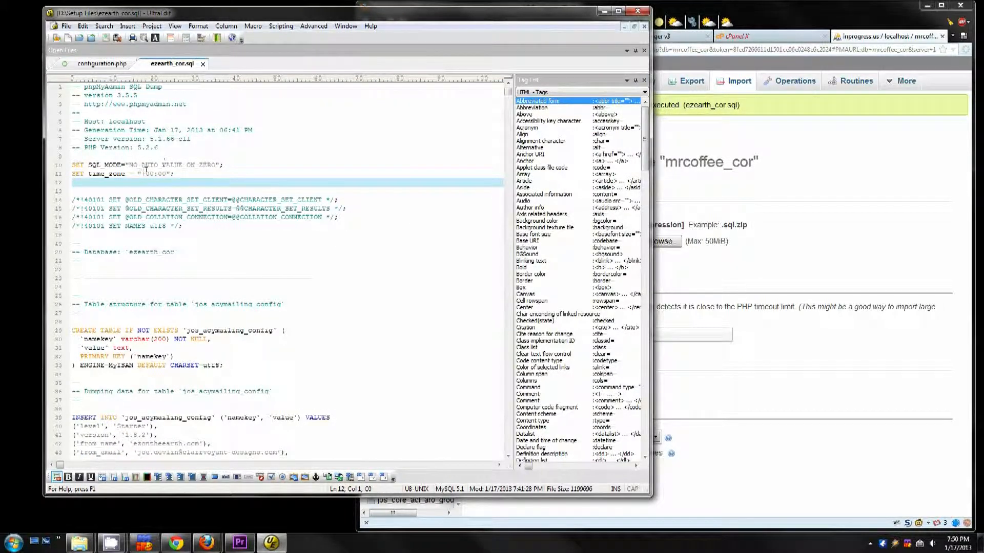
- Add the statement USE `somelengthydatabase_name`; on a new line below the SET time_zone line in ezearth_cor.sql
click(149, 200)
click(125, 182)
key(Return)
text(U)
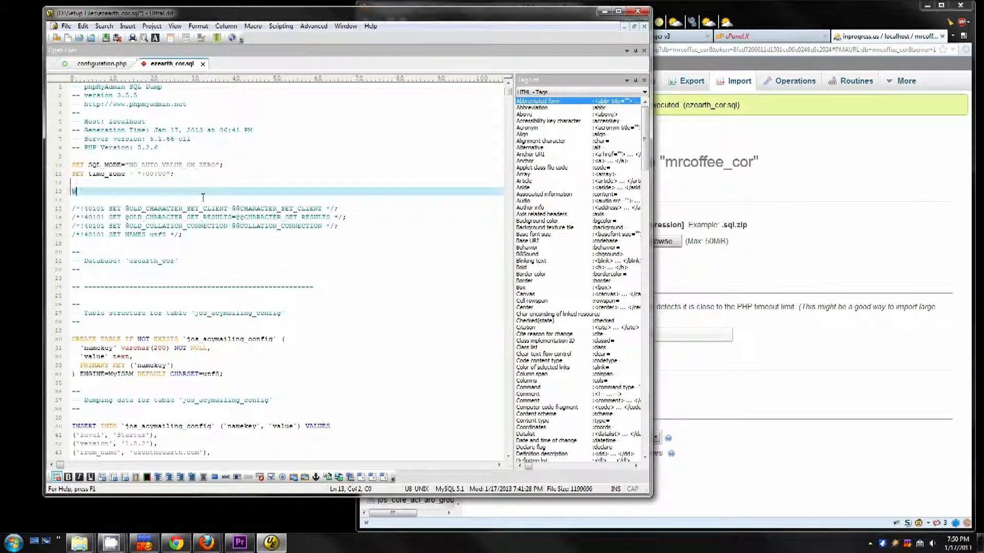
text(SE `ezea)
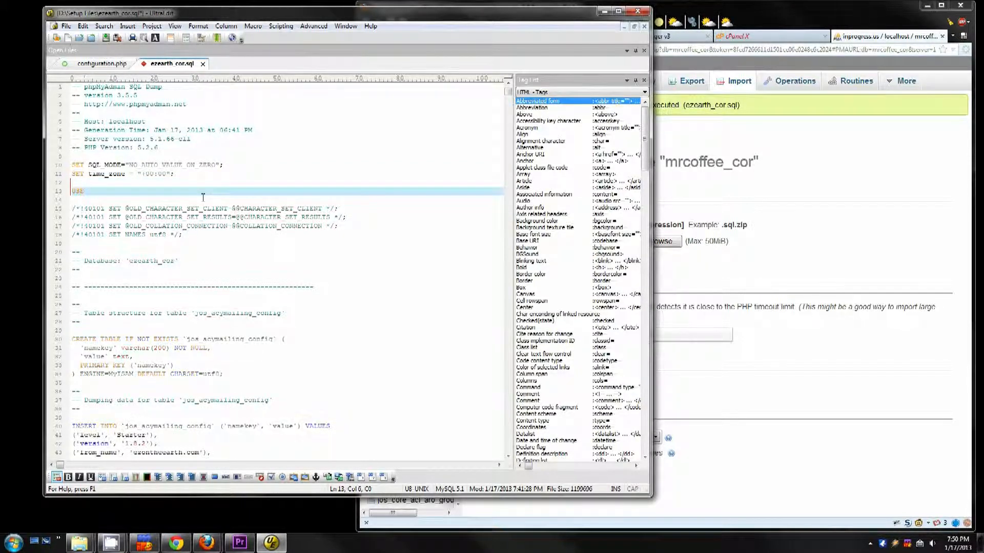
text(r)
text(engthydataba)
text(se_name)
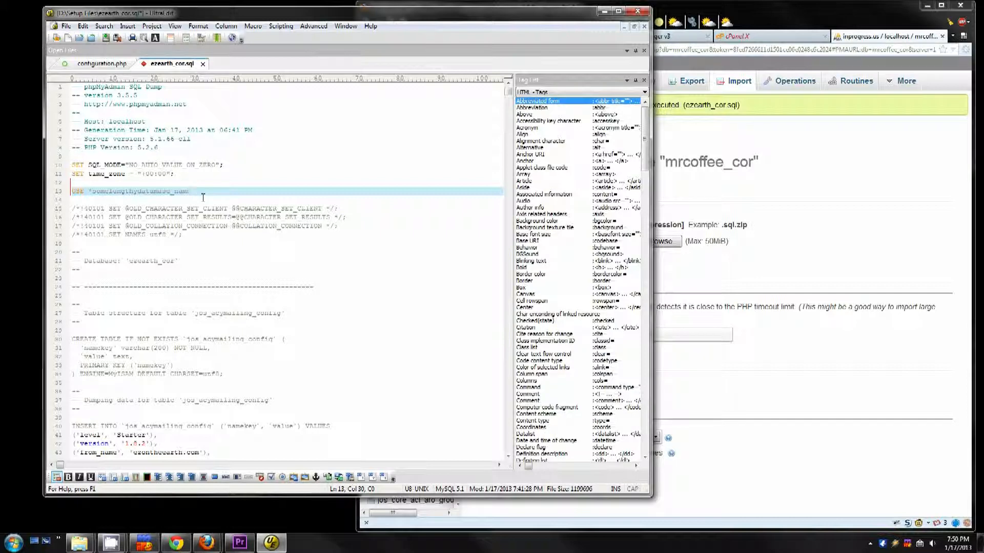
text(`;)
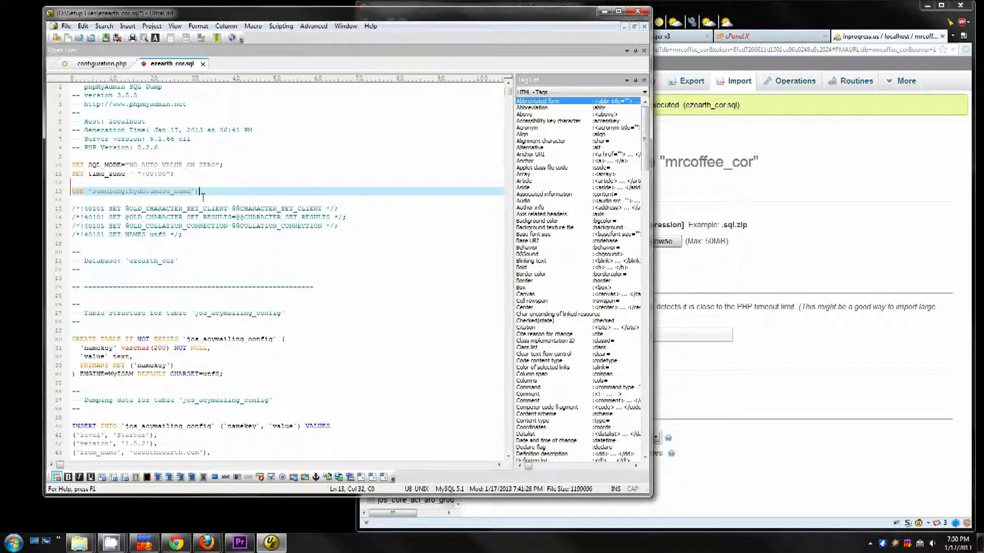
key(shift+Home)
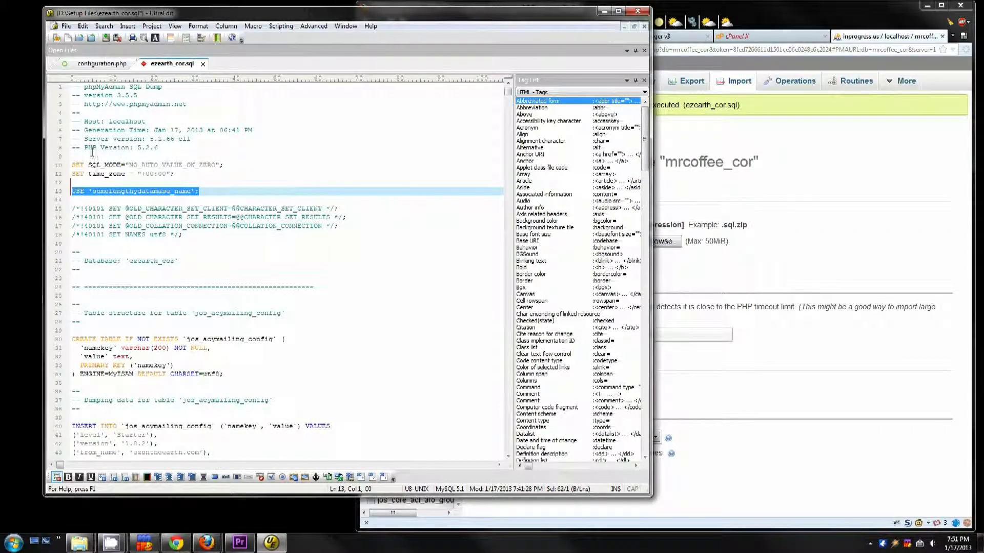
- Delete the USE statement from the SQL dump
click(124, 191)
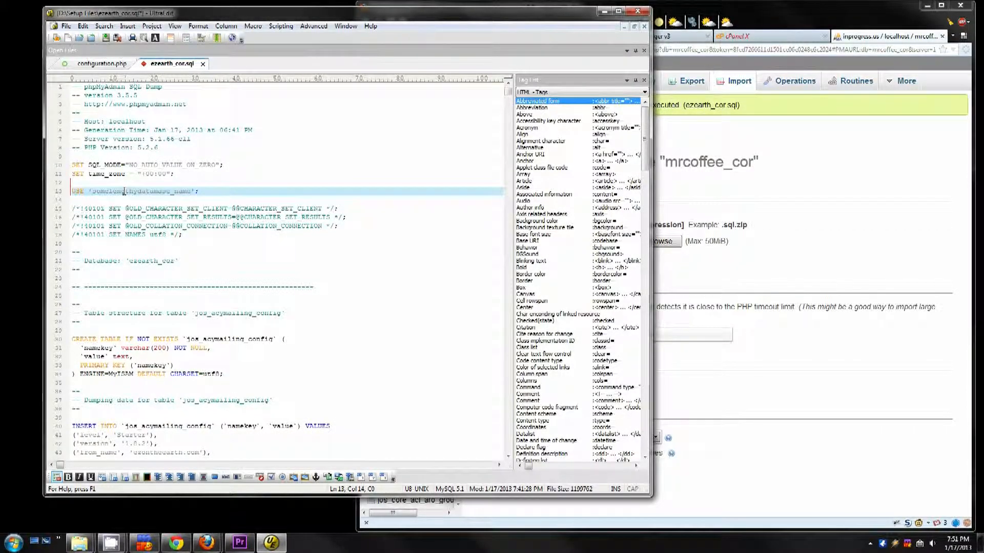
key(Home)
key(shift+End)
key(Delete)
key(Delete)
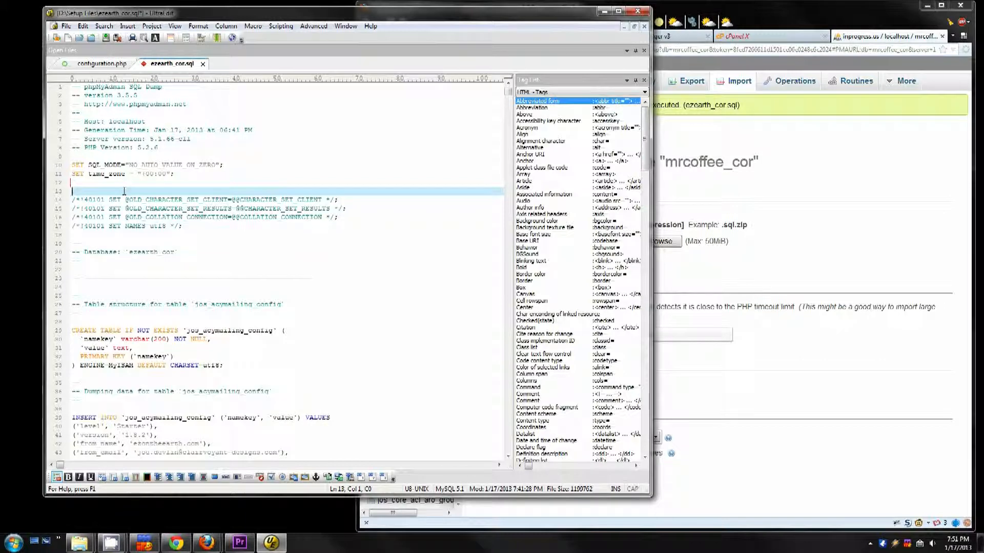
- Examine the table structure and data statements for jos_acymailing_config in the SQL dump
key(Down)
key(Down)
key(Down)
key(Down)
key(Down)
key(Down)
key(Down)
key(Down)
key(Down)
key(Down)
key(Down)
key(Down)
key(Down)
key(Down)
key(Down)
key(Down)
key(Down)
key(Down)
key(Down)
key(Down)
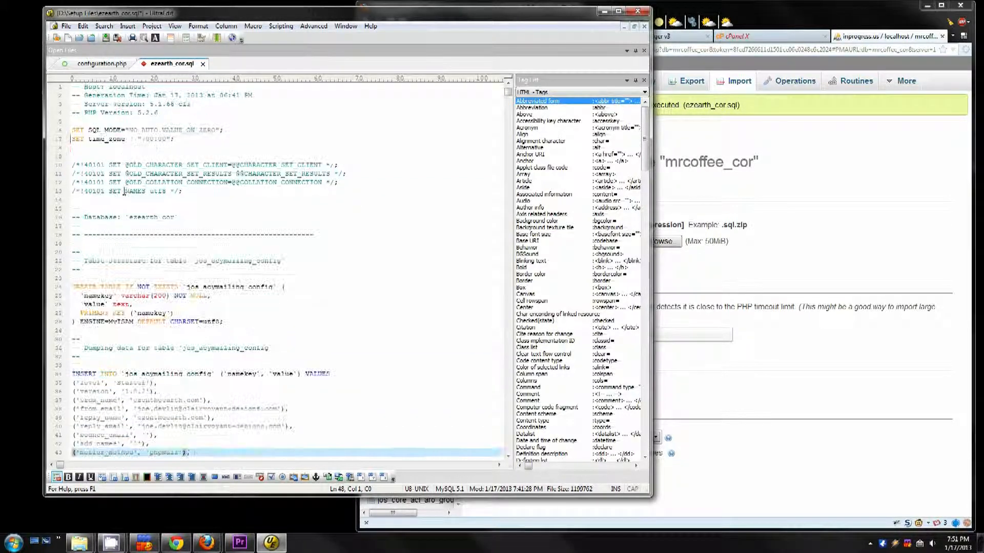
key(Down)
key(Down)
key(Down)
key(Down)
key(Down)
key(Down)
key(Down)
key(Down)
key(Down)
key(Down)
key(Down)
key(Down)
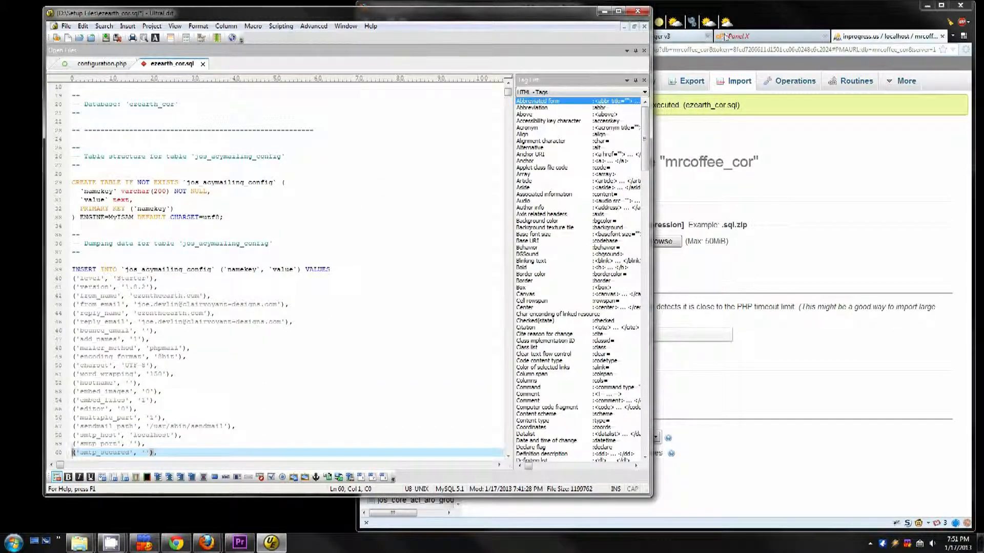
click(748, 8)
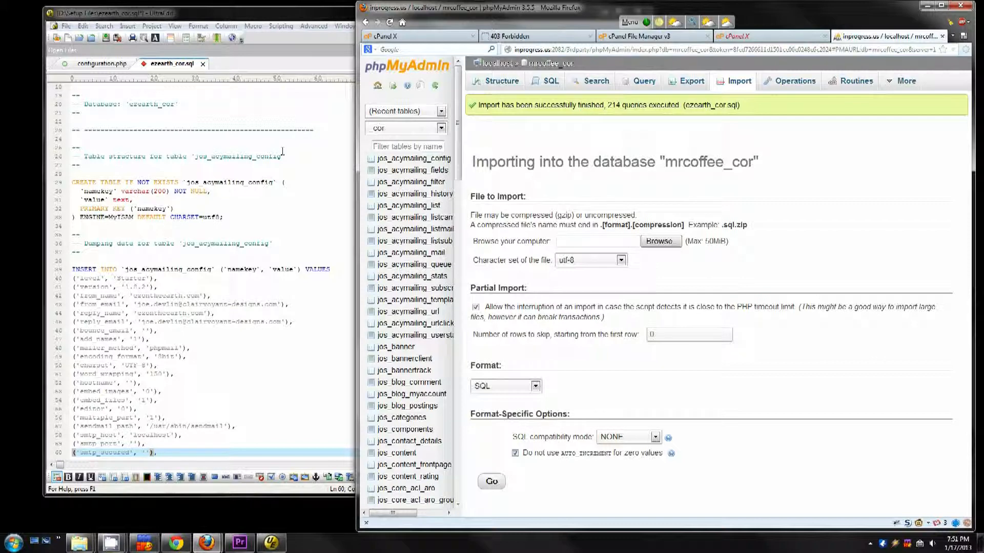
click(265, 182)
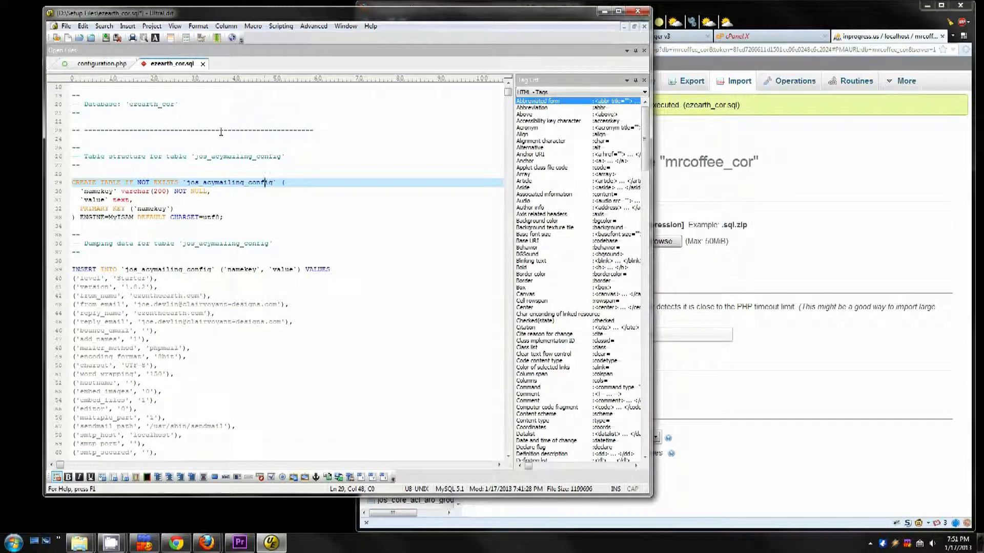
- Save ezearth_cor.sql and close it
key(ctrl+s)
click(754, 7)
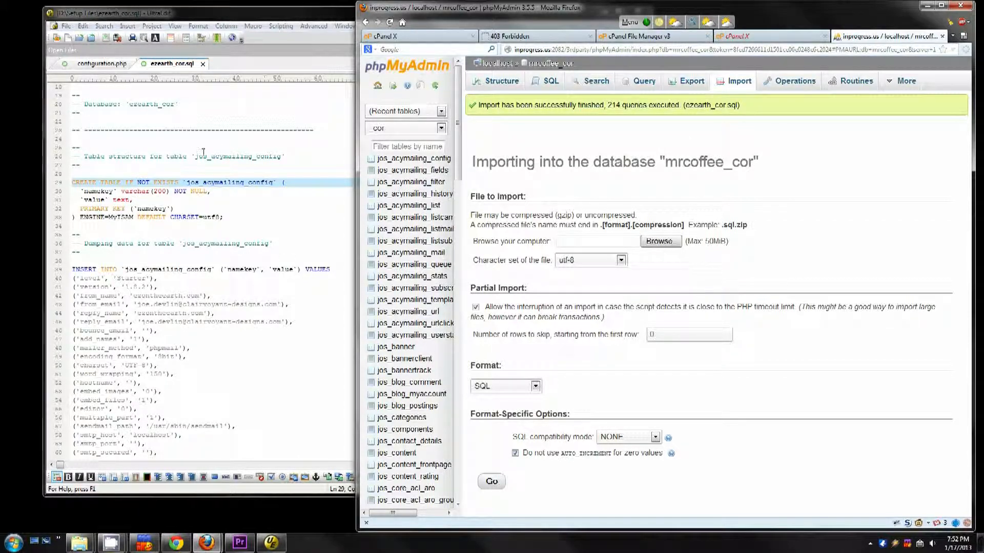
click(235, 139)
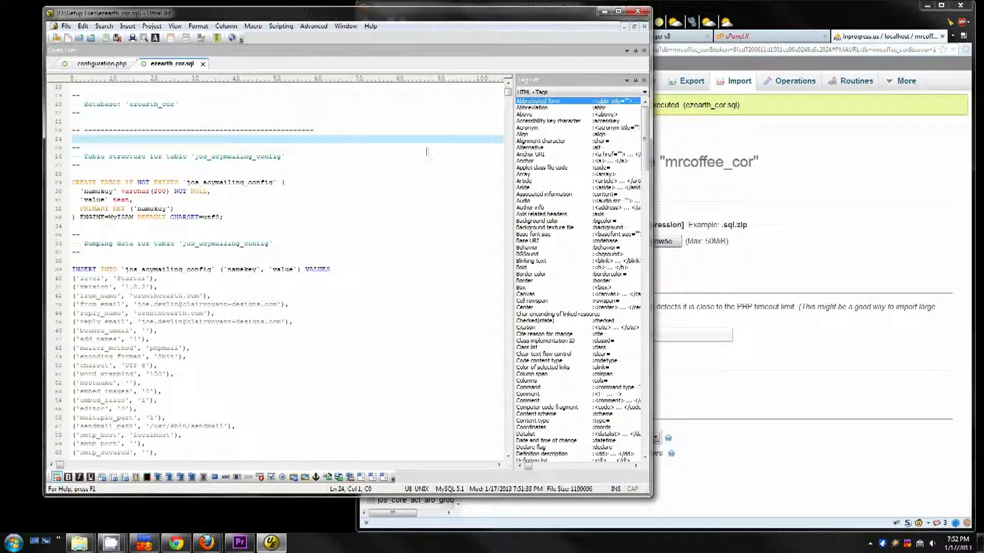
scroll(508, 100, up, 6)
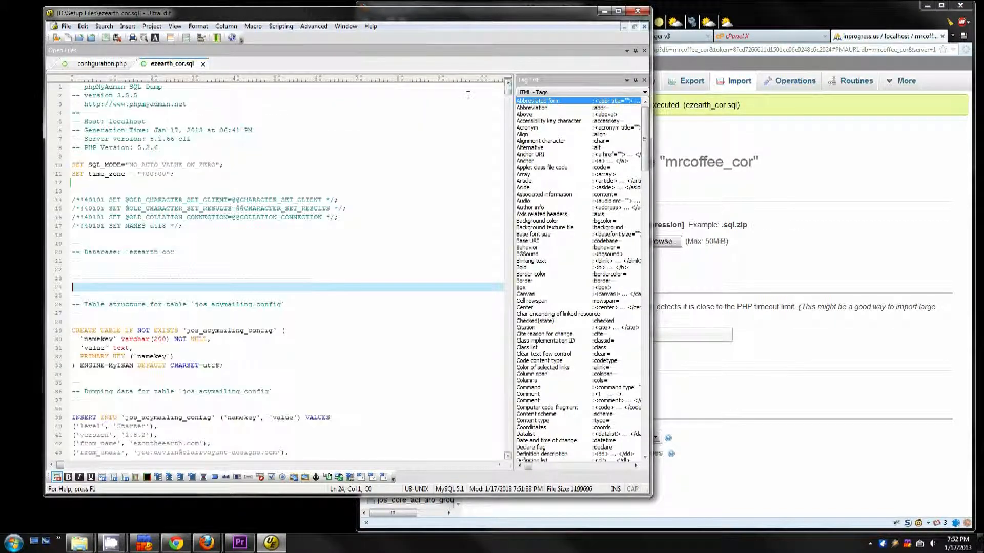
click(420, 121)
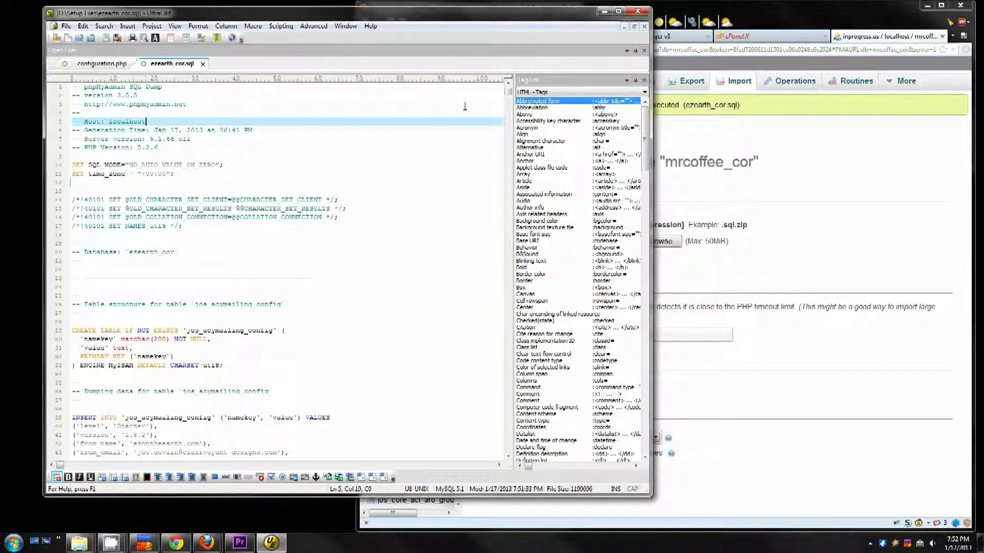
click(203, 64)
- Switch to Firefox, close phpMyAdmin and go back from the upload page to the public_html/test folder
click(681, 152)
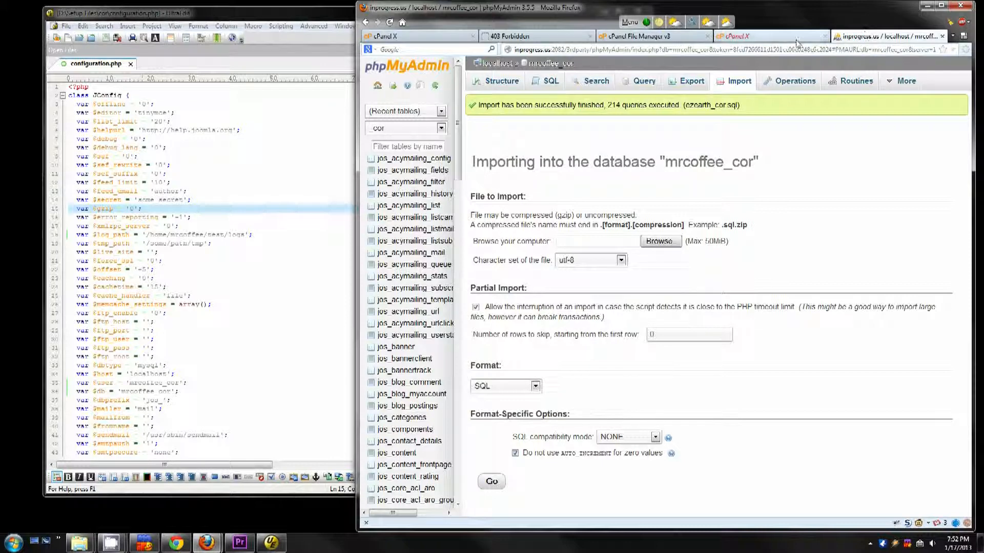
click(942, 37)
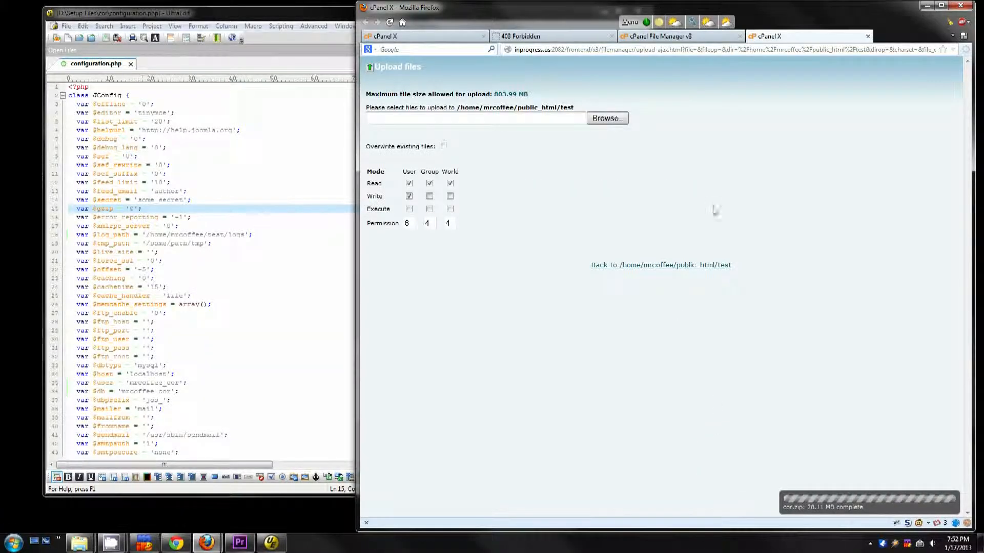
click(653, 265)
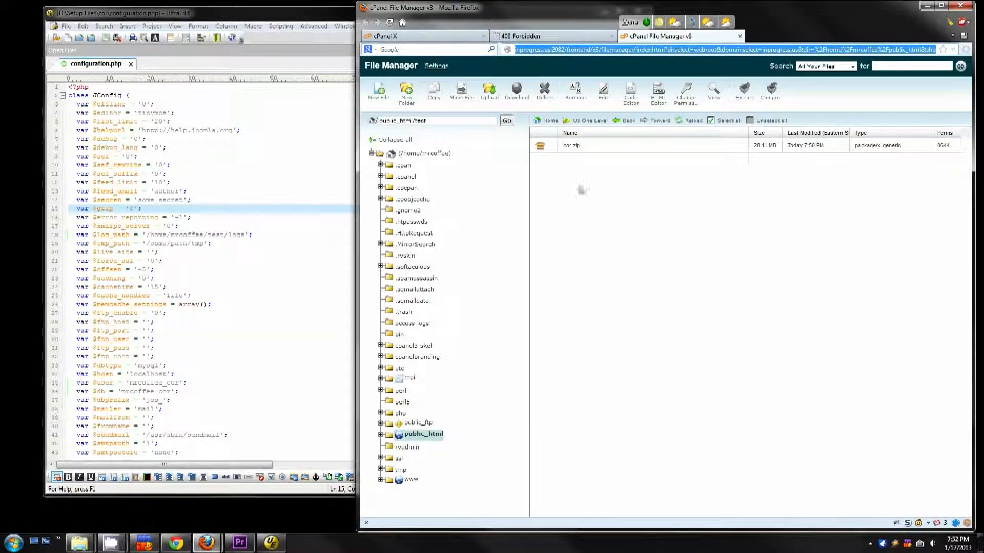
- Extract cor.zip into /public_html/test and review the extraction results through to the end
click(562, 148)
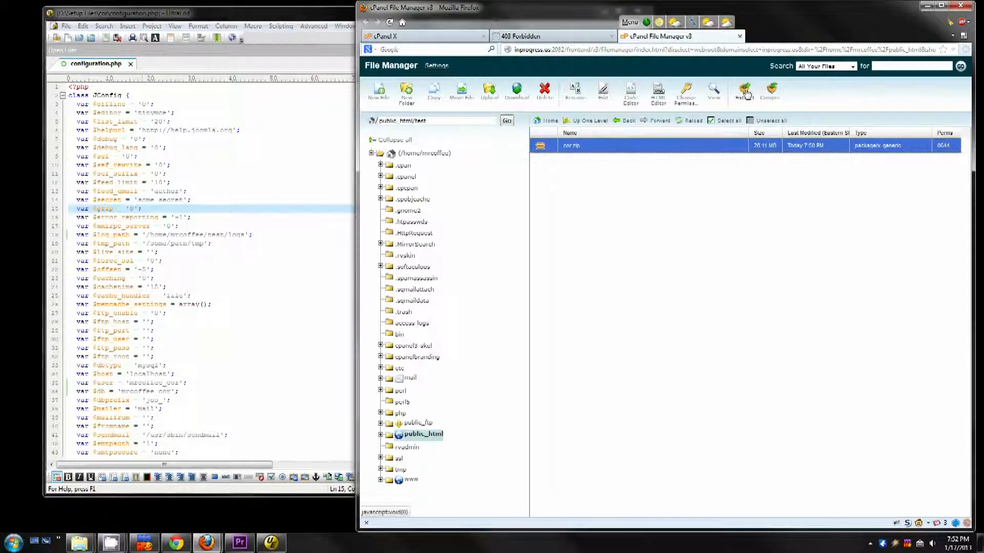
click(748, 92)
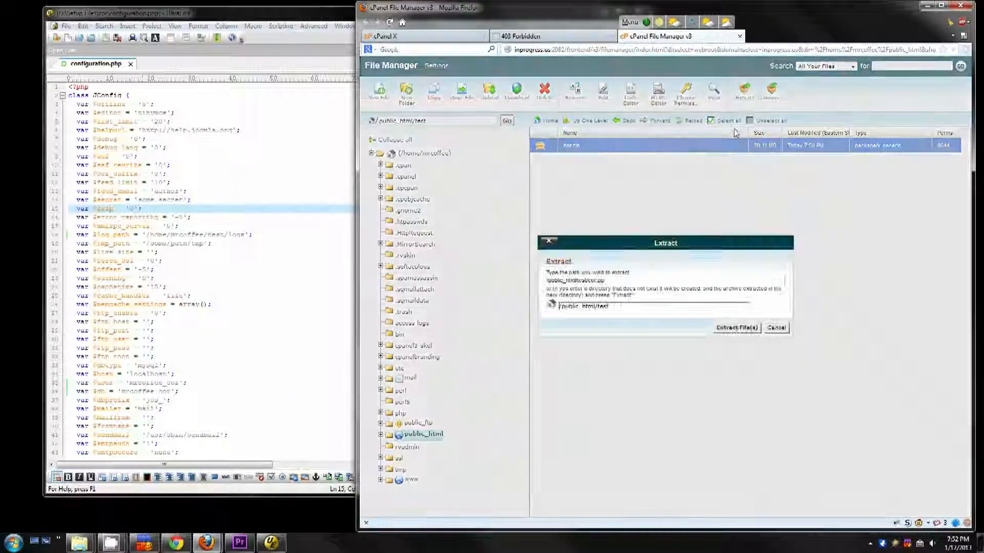
click(734, 327)
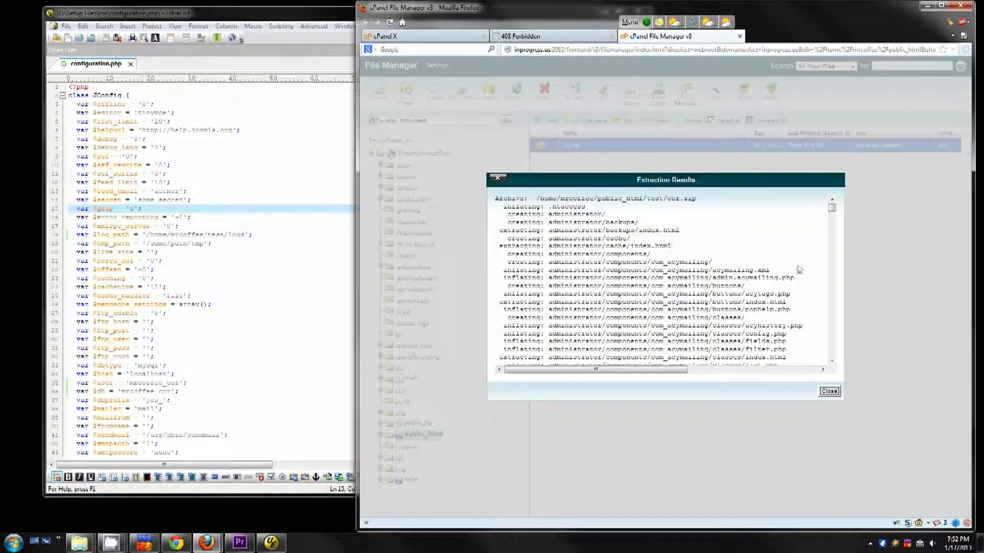
drag(832, 208, 823, 362)
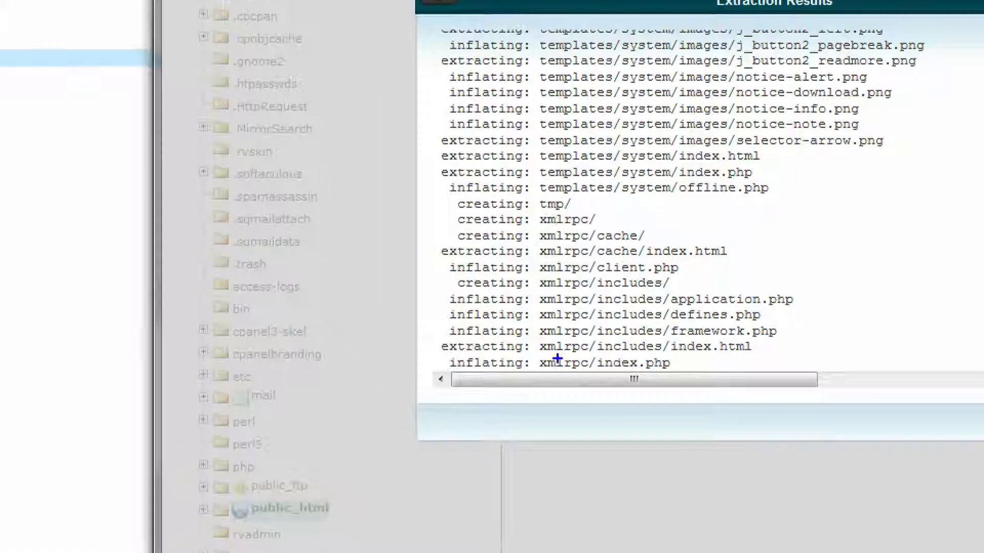
drag(477, 354, 620, 354)
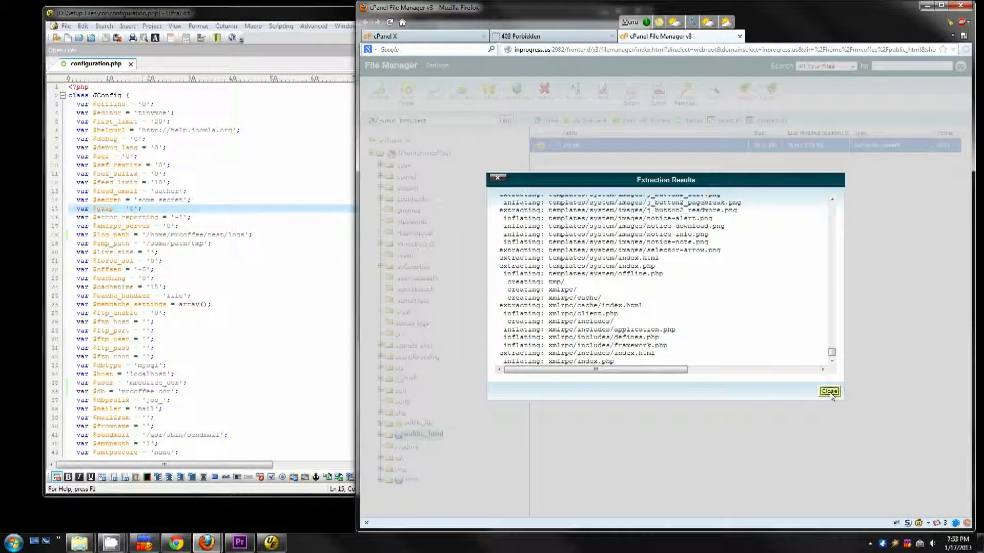
click(829, 392)
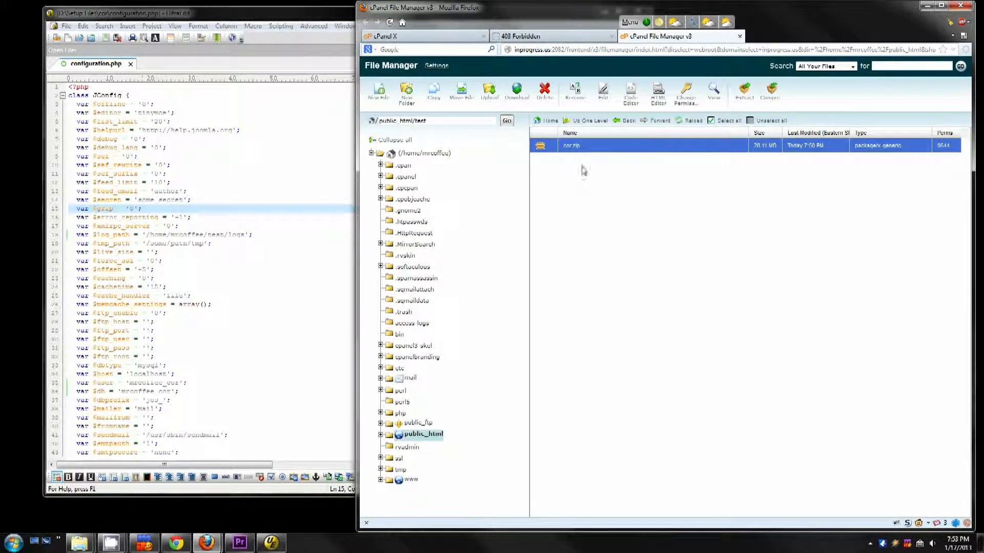
- Refresh the public_html/test listing and look through the extracted site files
click(564, 155)
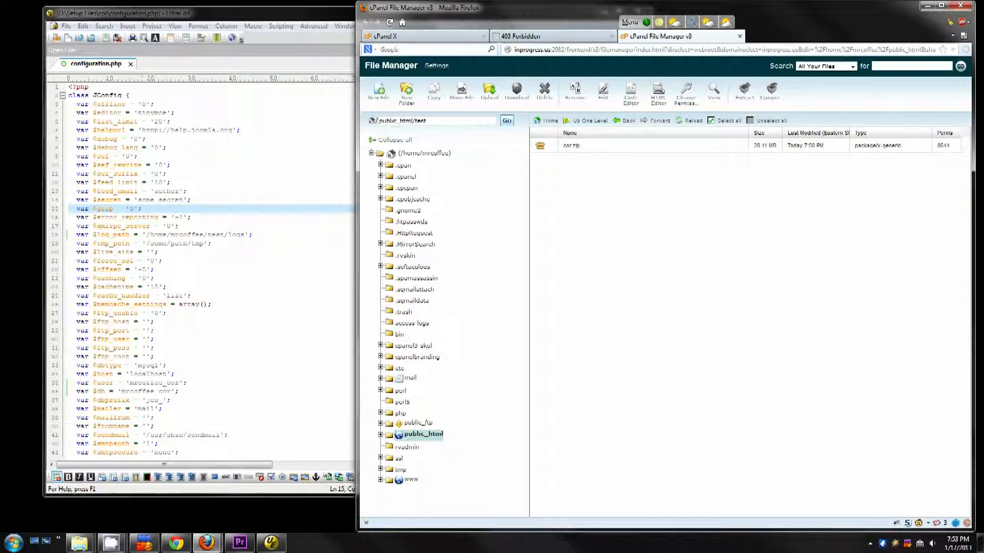
click(506, 120)
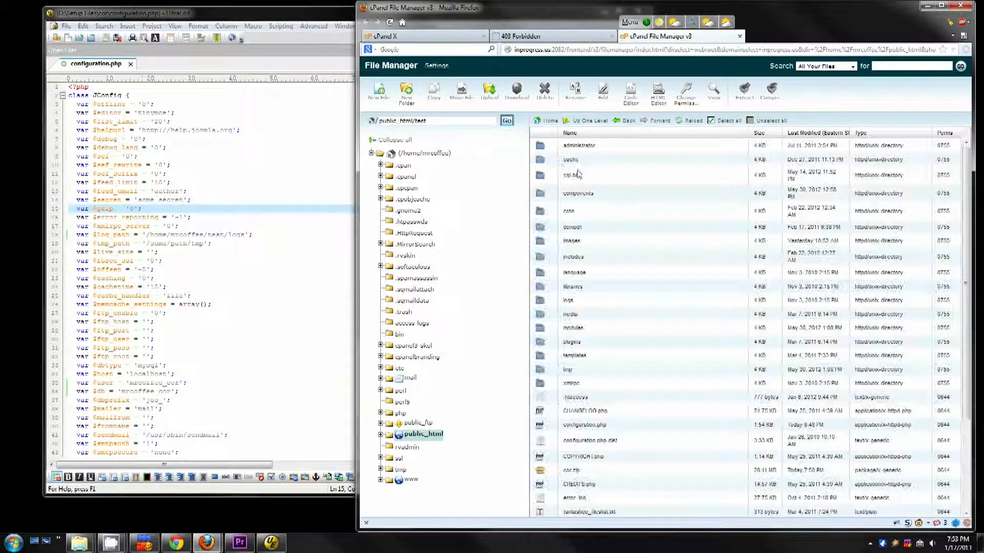
click(577, 198)
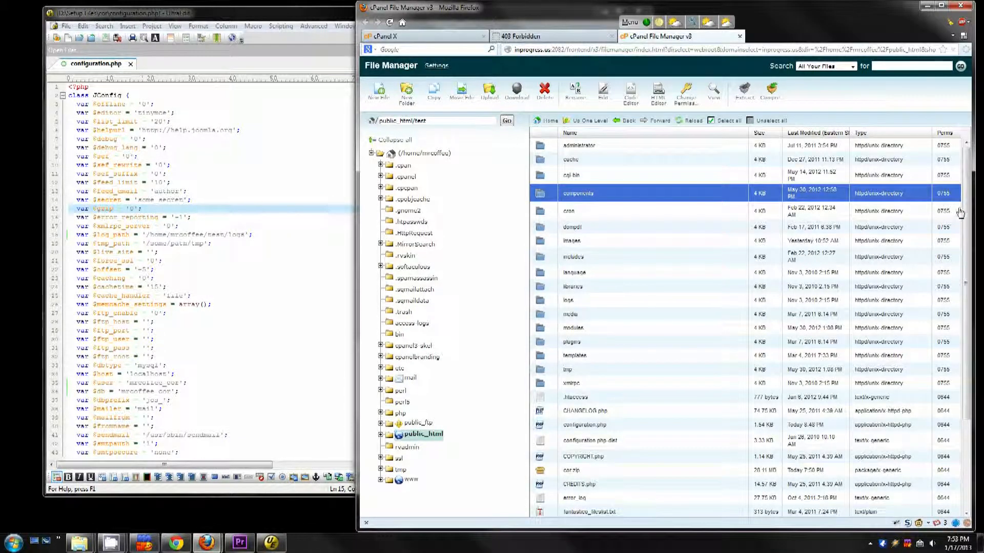
scroll(960, 213, down, 4)
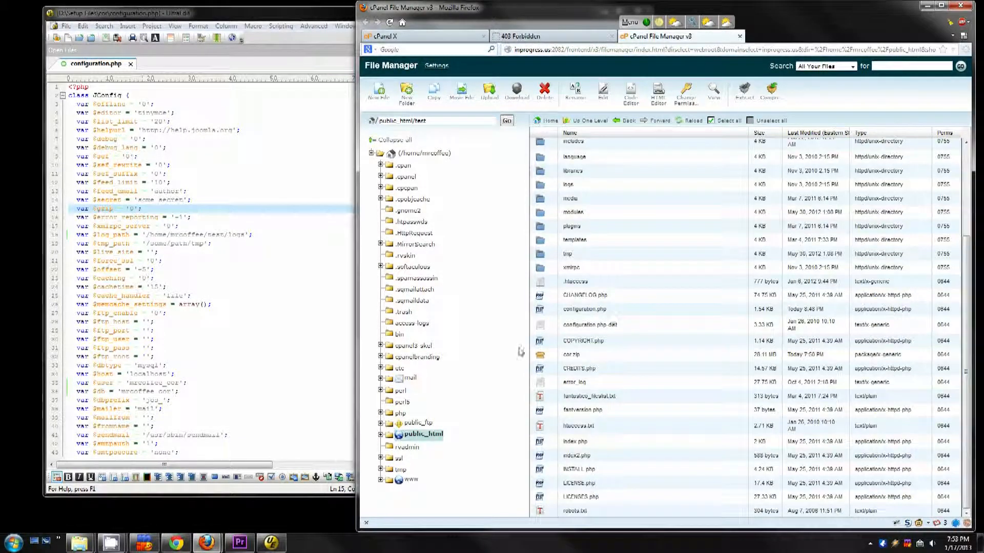
- Delete cor.zip from the public_html/test folder
click(569, 355)
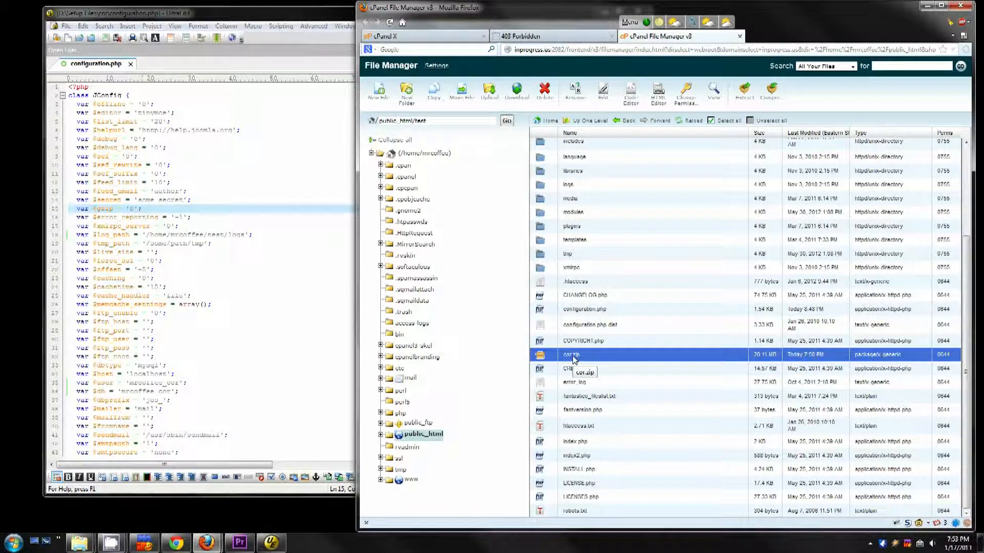
click(544, 90)
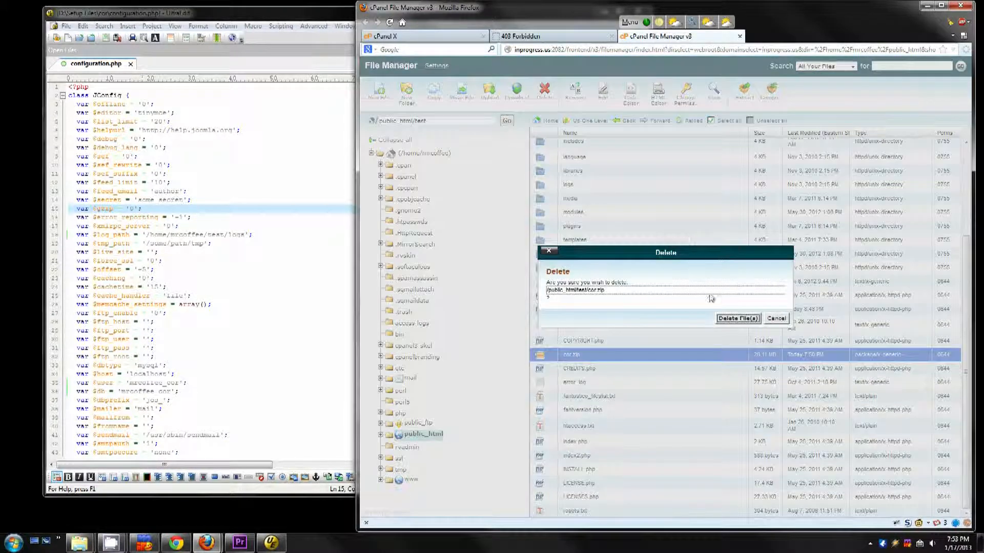
click(731, 318)
click(617, 254)
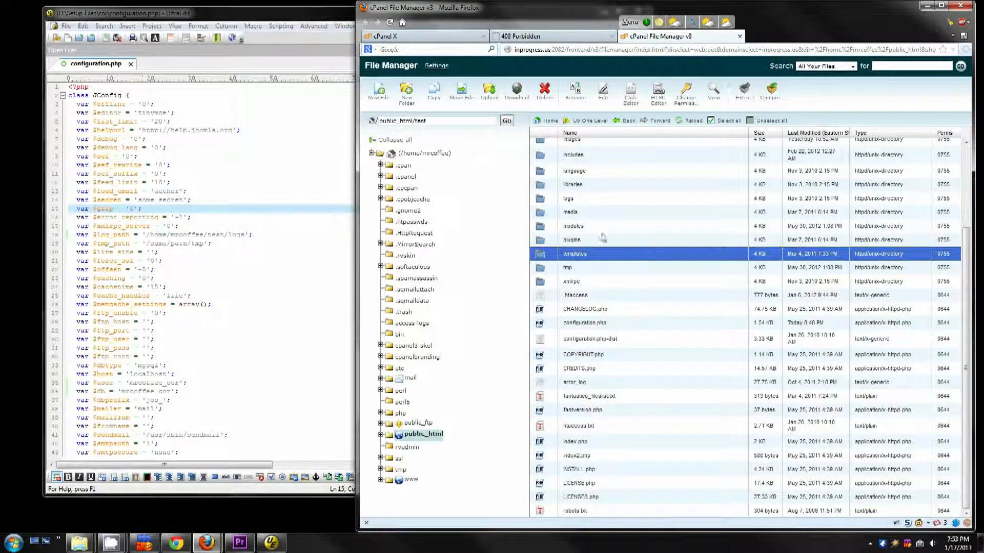
click(601, 215)
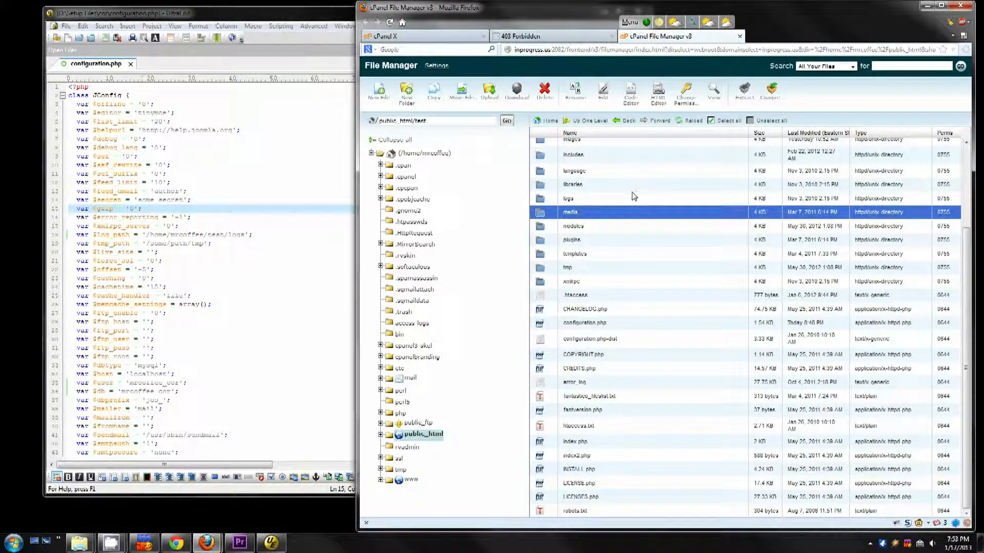
- Reload the test.inprogress.us page to check the moved website
click(569, 41)
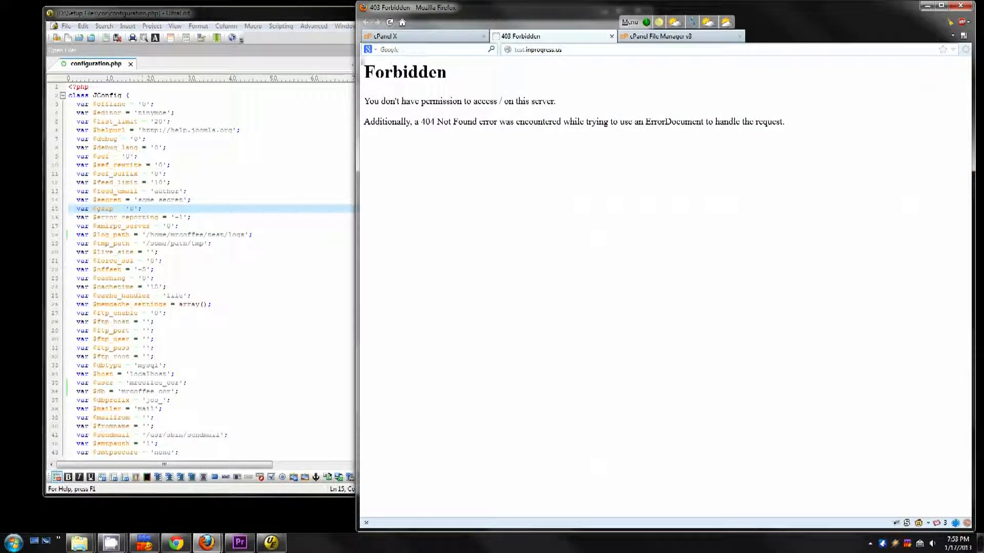
click(389, 23)
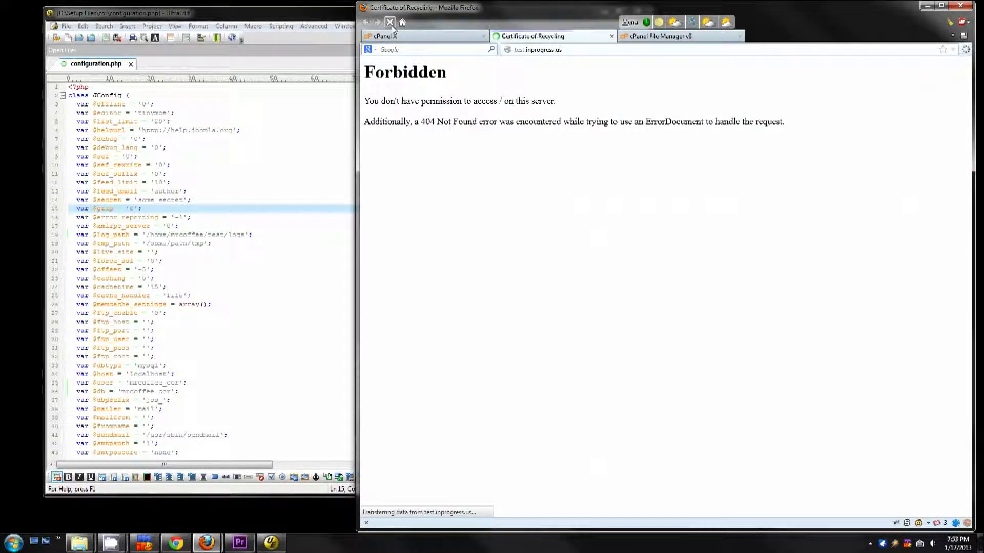